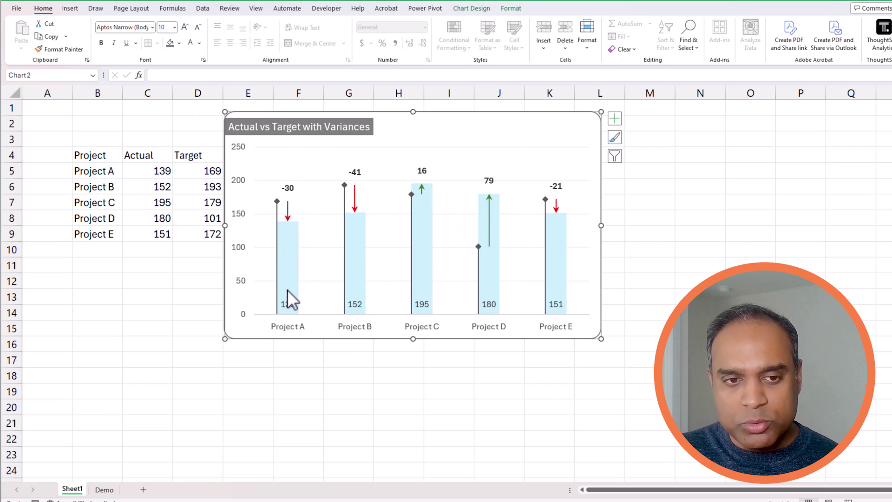
mouse_move(296, 250)
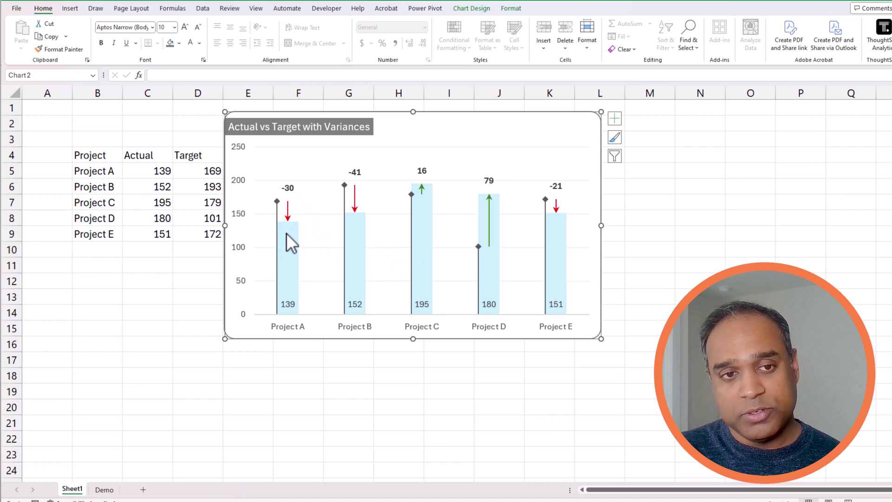
mouse_move(286, 233)
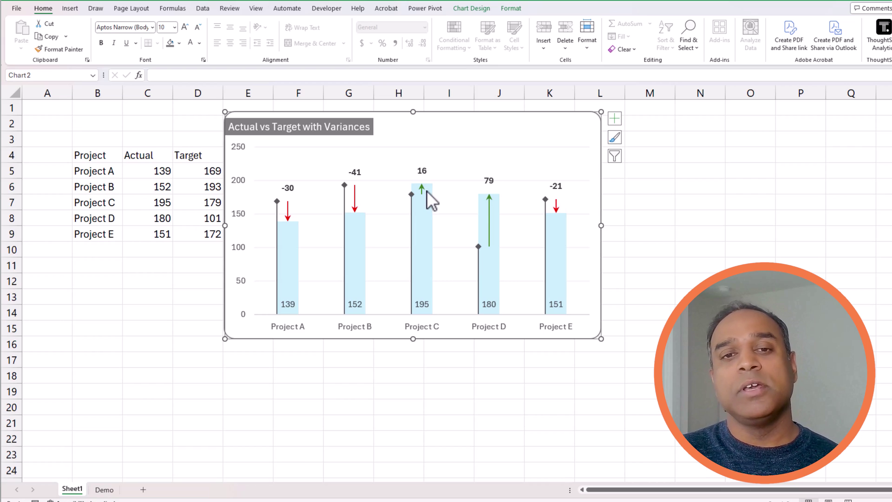
mouse_move(426, 190)
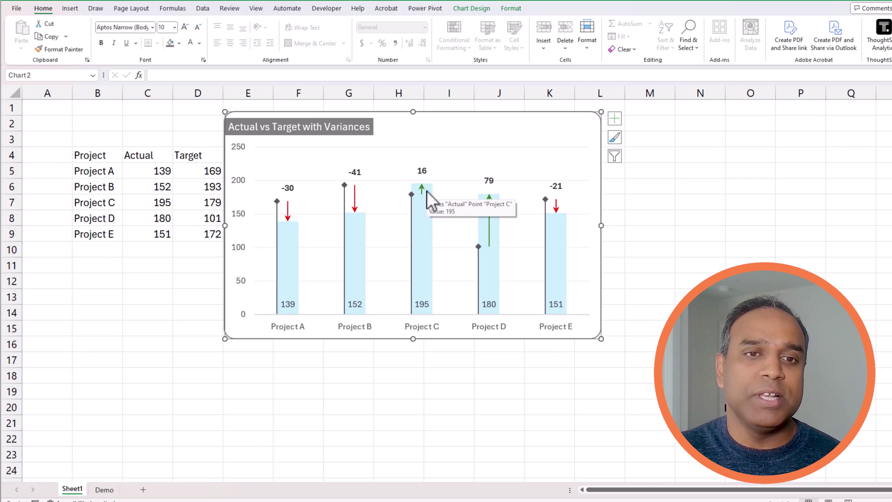
click(357, 173)
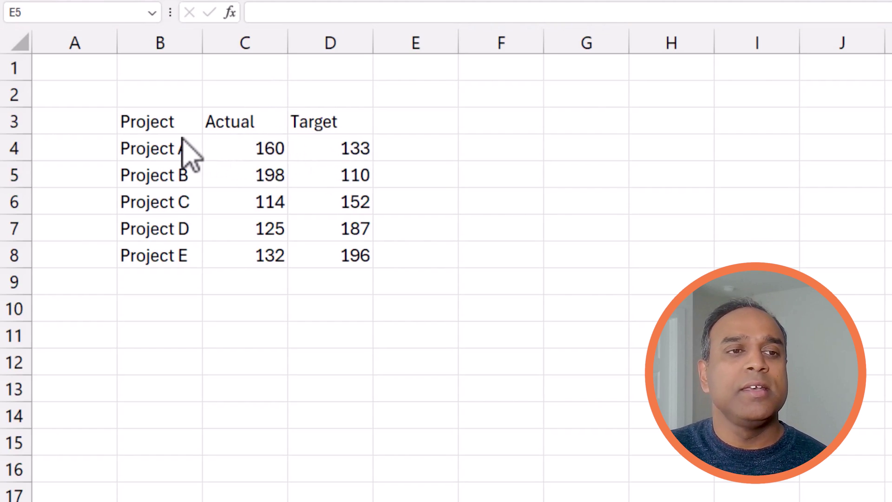
- Add a "base" column in E3 and fill E4:E8 with the lower of actual and target, using =MIN(C4:D4)
click(406, 128)
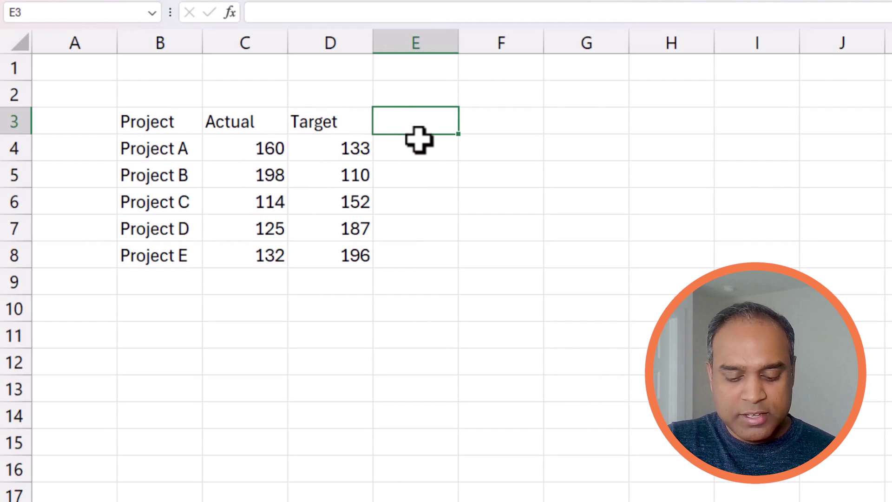
text(base)
key(Return)
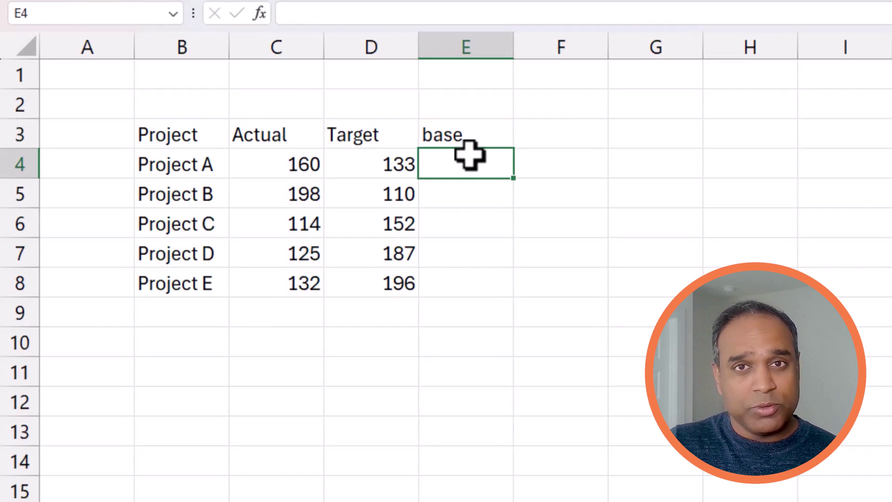
text(=)
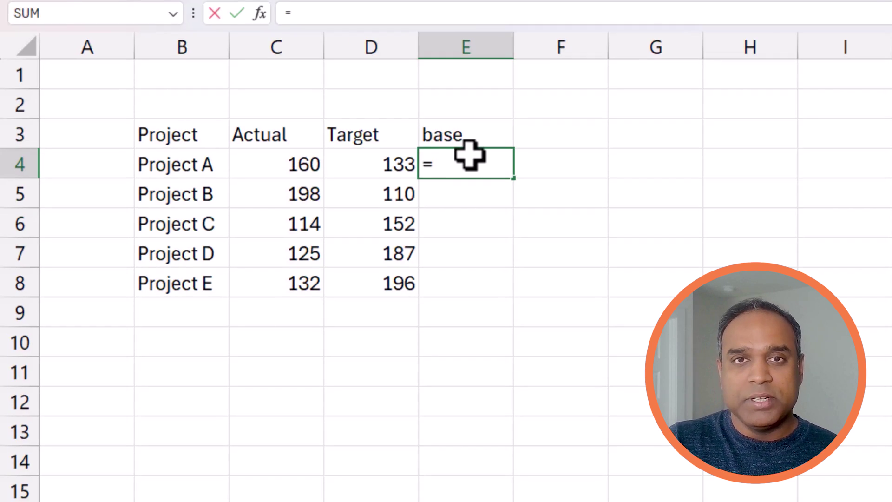
text(min()
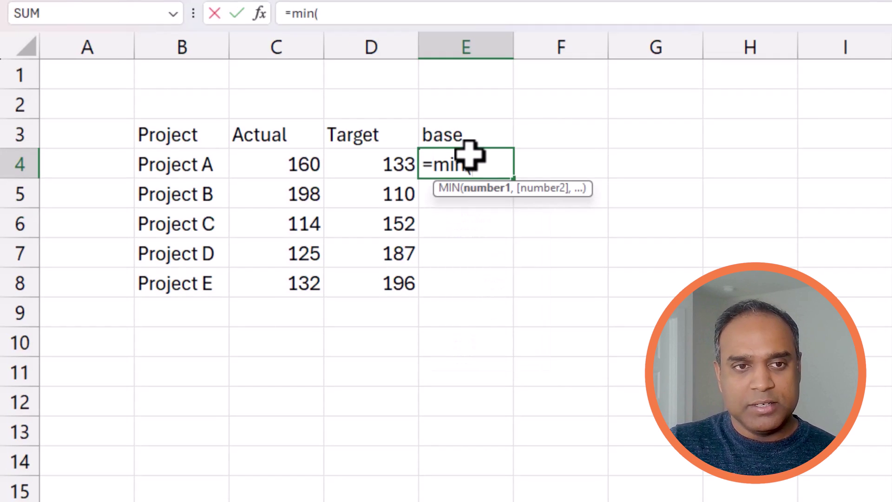
key(Left)
key(shift+Left)
key(Return)
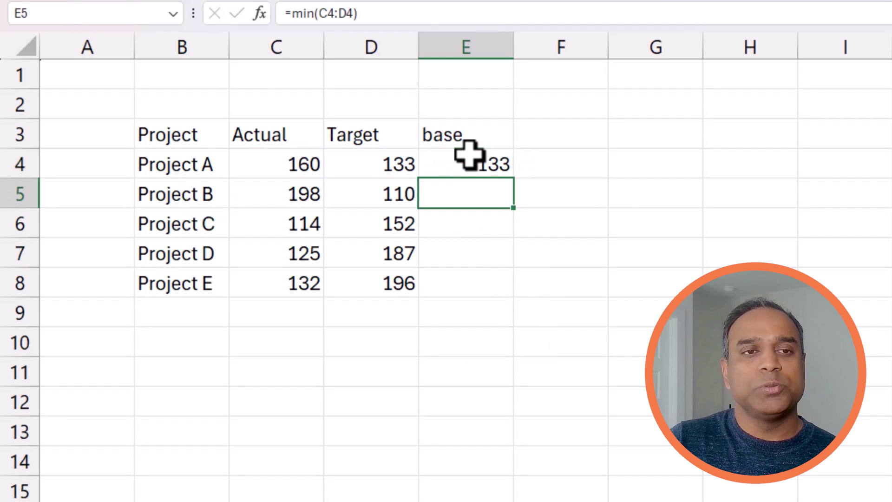
key(Up)
drag(514, 179, 506, 288)
- Add the column header "pos var" in F3
click(558, 142)
text(po)
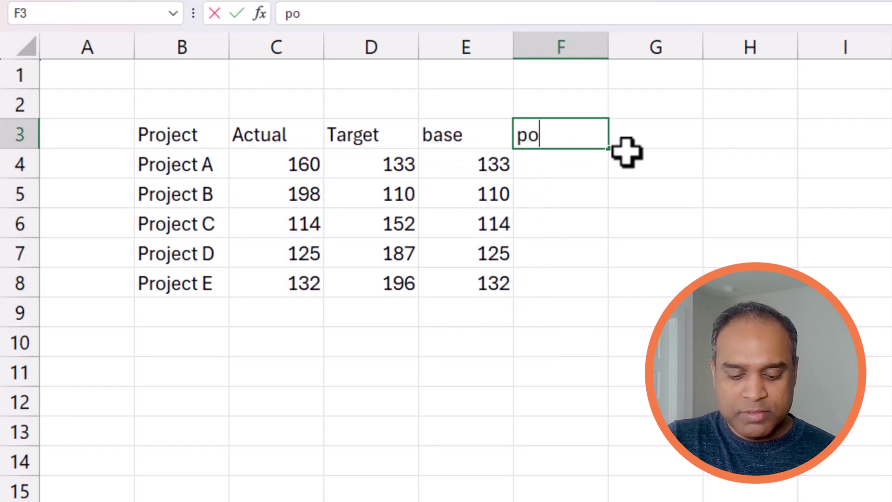
text(s var)
key(Return)
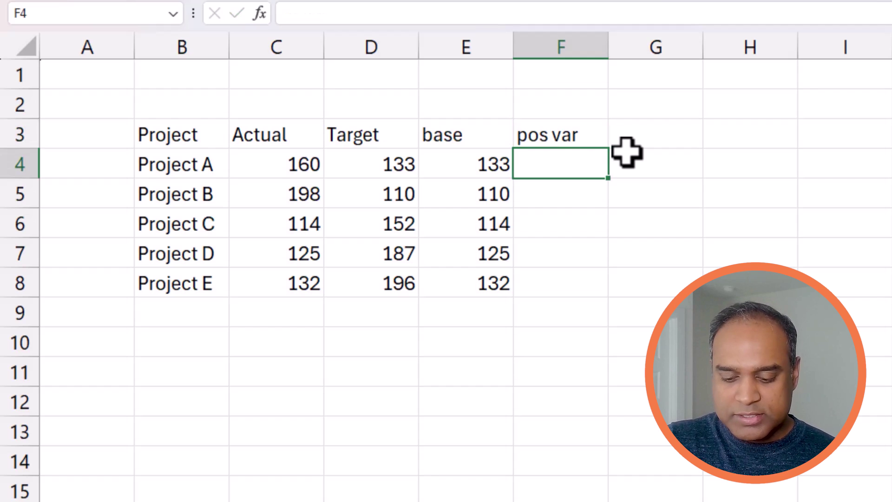
- Enter =IF(C4>D4,C4-D4,NA()) in F4 and fill it down to F8
text(=if()
key(Left)
key(Left)
key(Left)
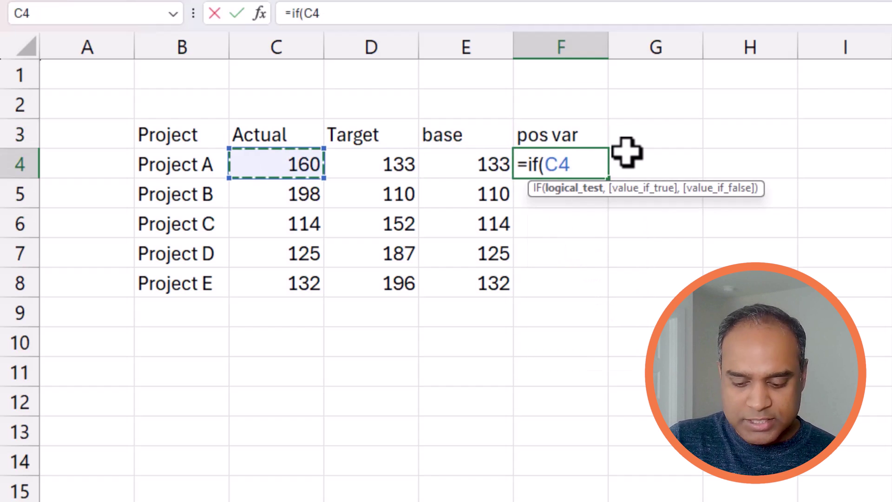
text(>)
key(Left)
key(Left)
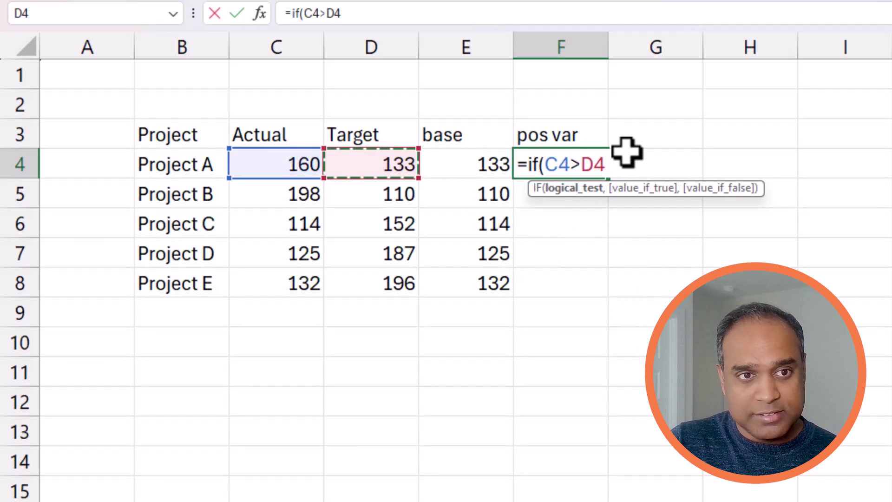
text(,)
key(Left)
key(Left)
key(Left)
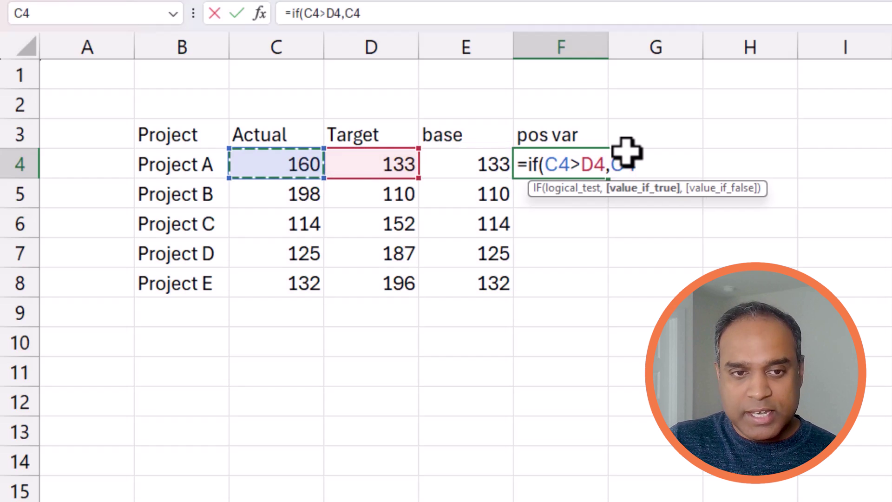
text(-)
key(Left)
key(Left)
text(,)
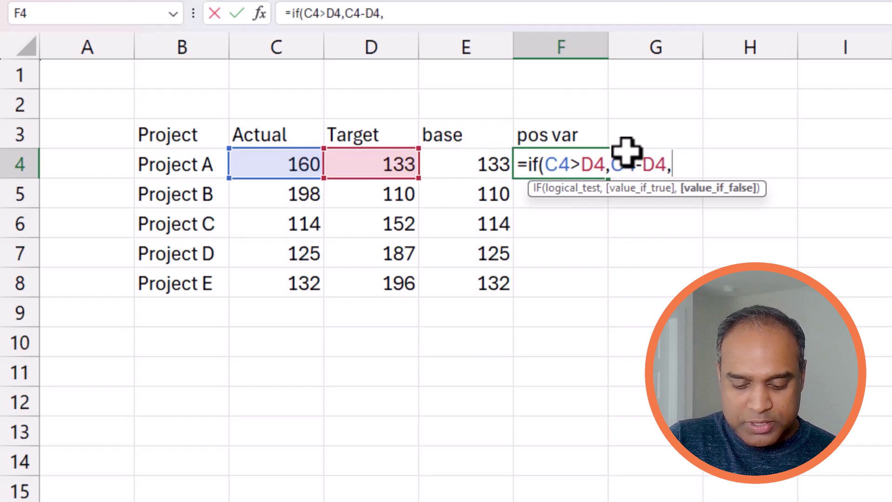
text(NA()))
key(Return)
key(Up)
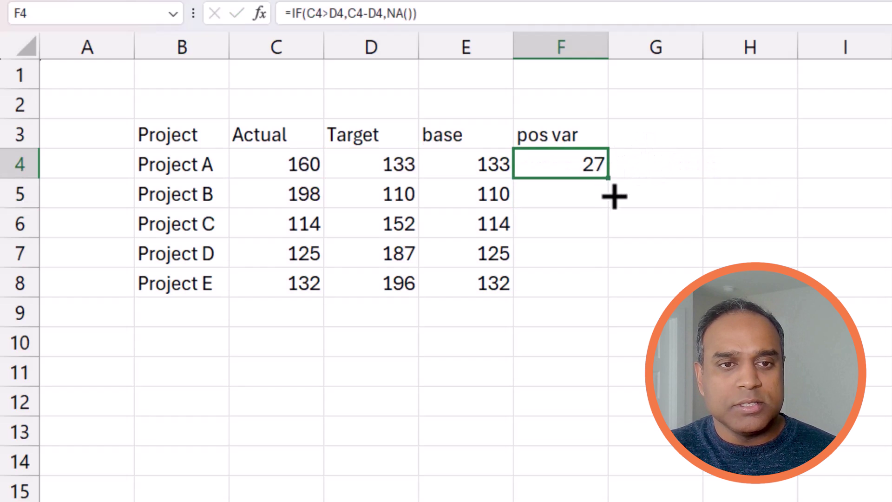
drag(615, 197, 611, 296)
- Add the column header "neg var" in G3
click(656, 136)
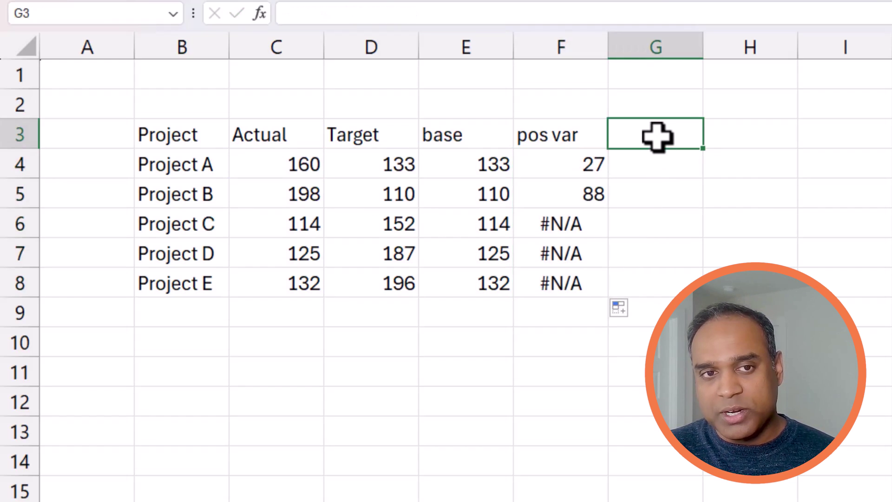
text(neg va)
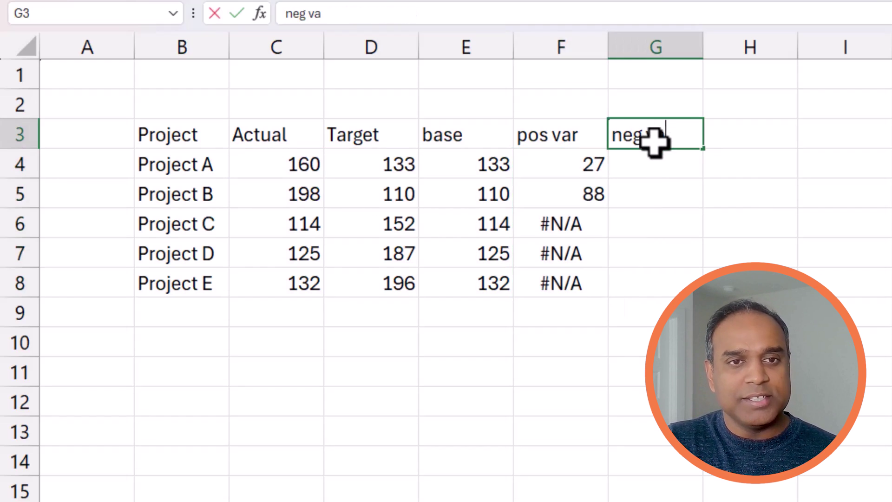
text(r)
key(Return)
- Enter =IF(C4<D4,D4-C4,NA()) in G4 and fill it down to G8
text(=if()
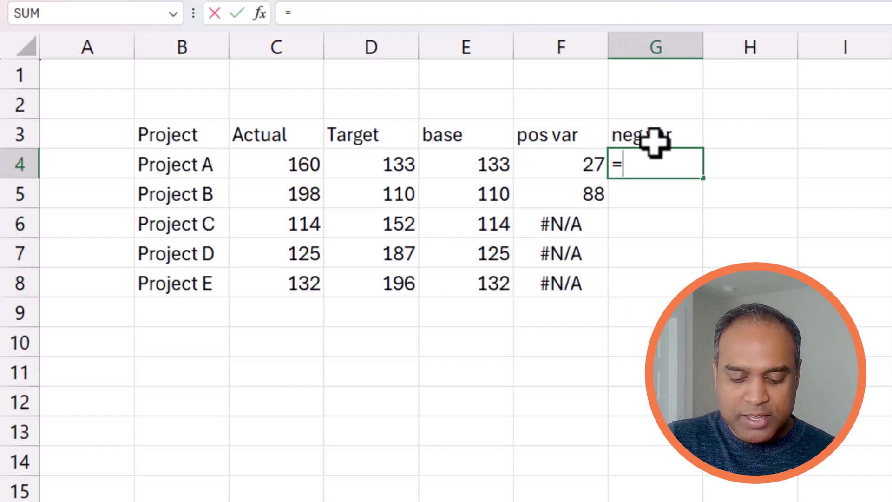
key(Left)
key(Left)
key(Left)
key(Left)
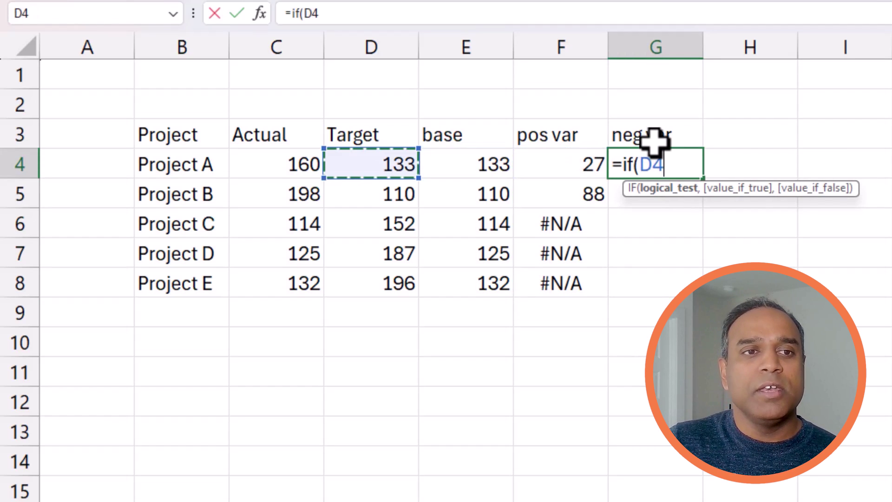
text(<)
key(Left)
key(Left)
key(Left)
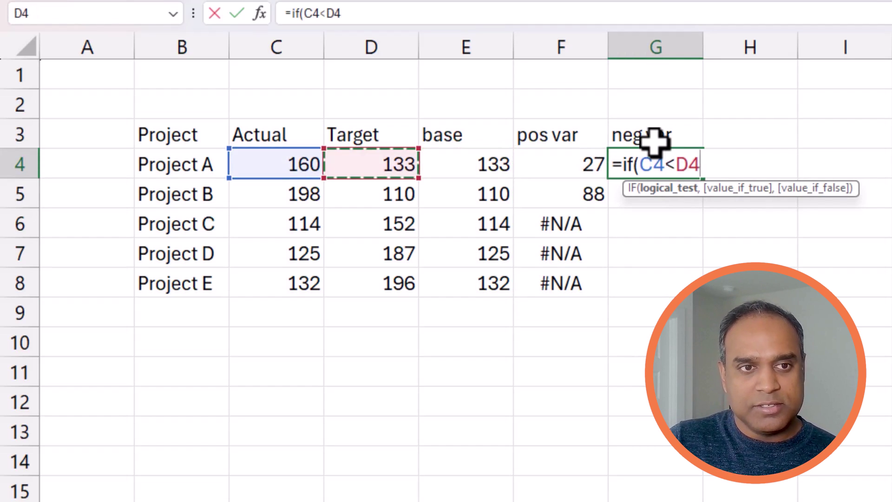
text(,)
key(Left)
key(Left)
key(Left)
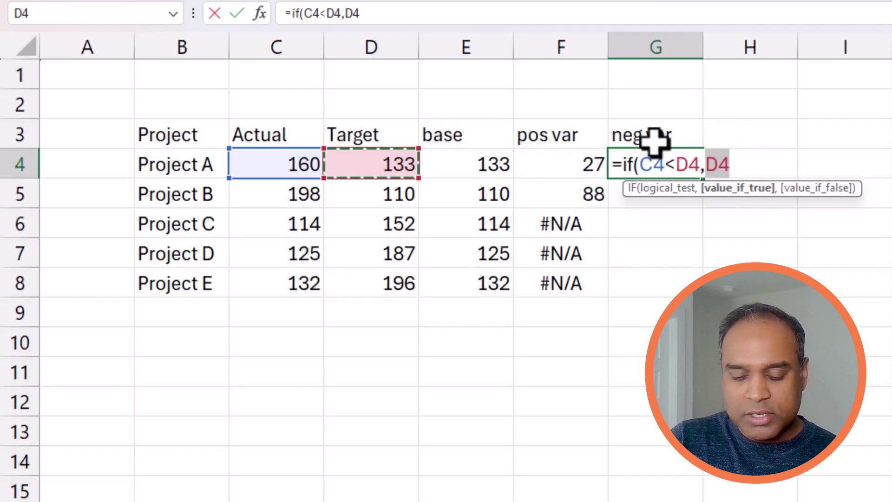
text(-)
key(Left)
key(Left)
key(Left)
key(Left)
text(,)
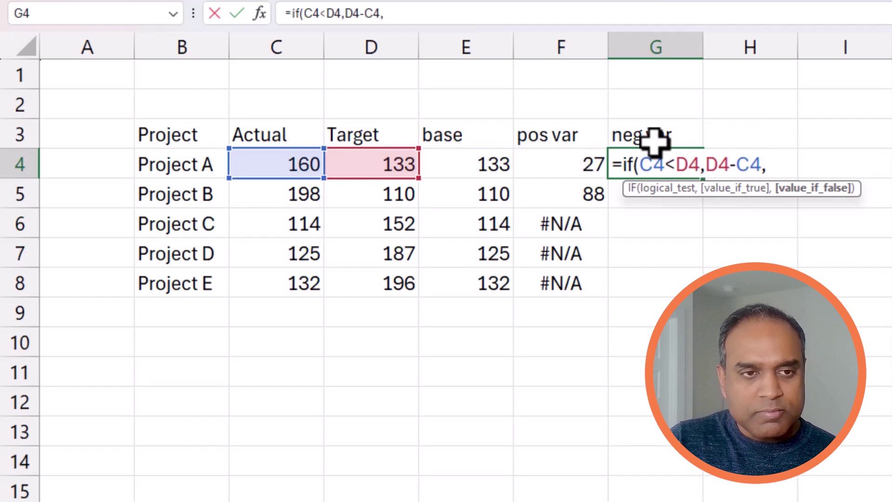
key(Left)
key(Left)
key(Left)
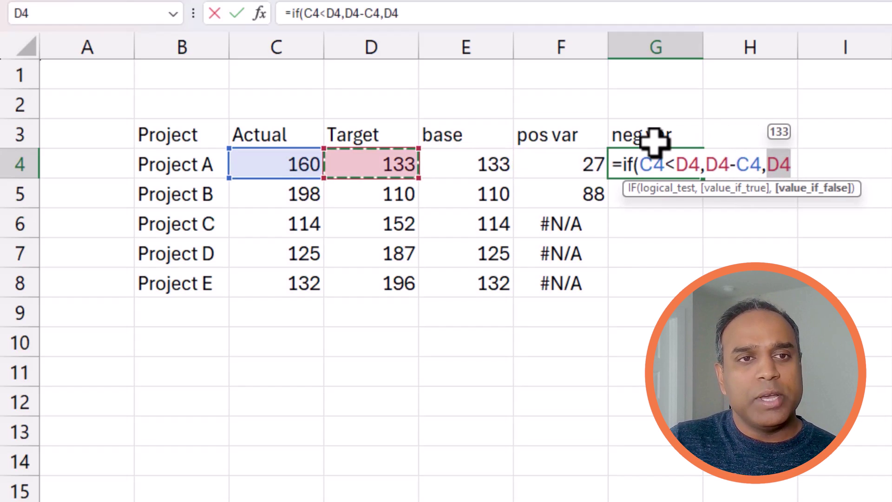
key(BackSpace)
key(BackSpace)
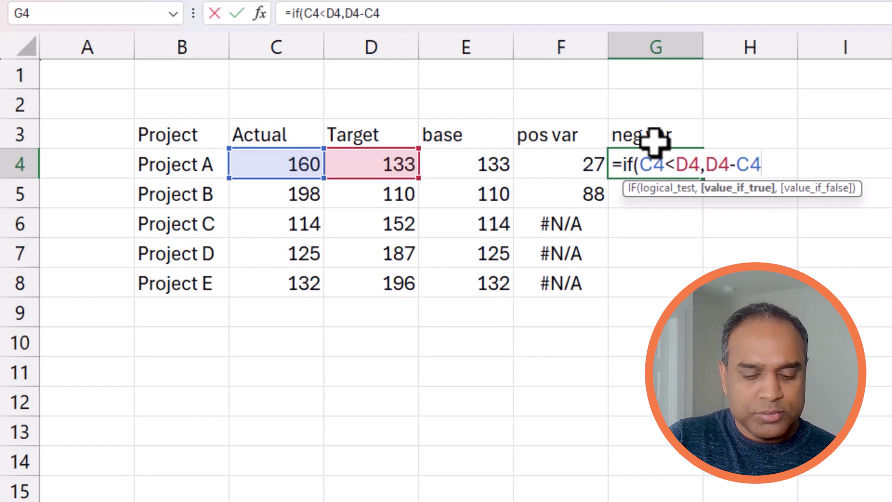
text(,NA()))
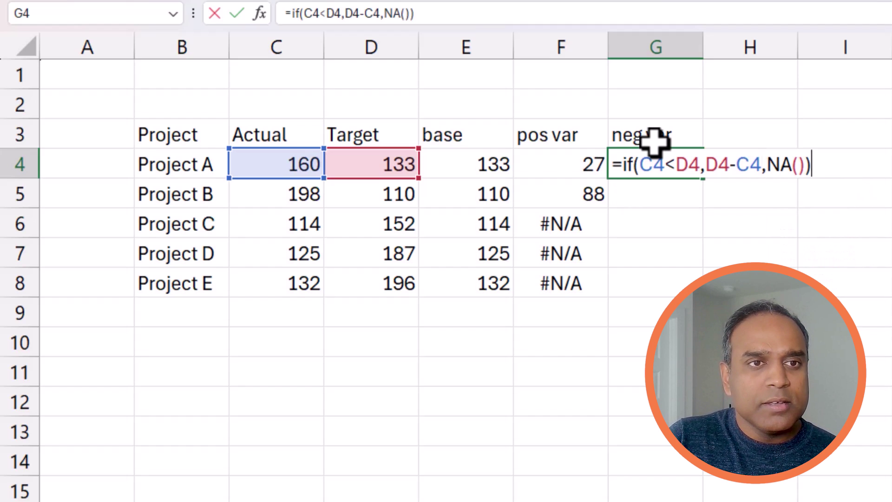
key(ctrl+Return)
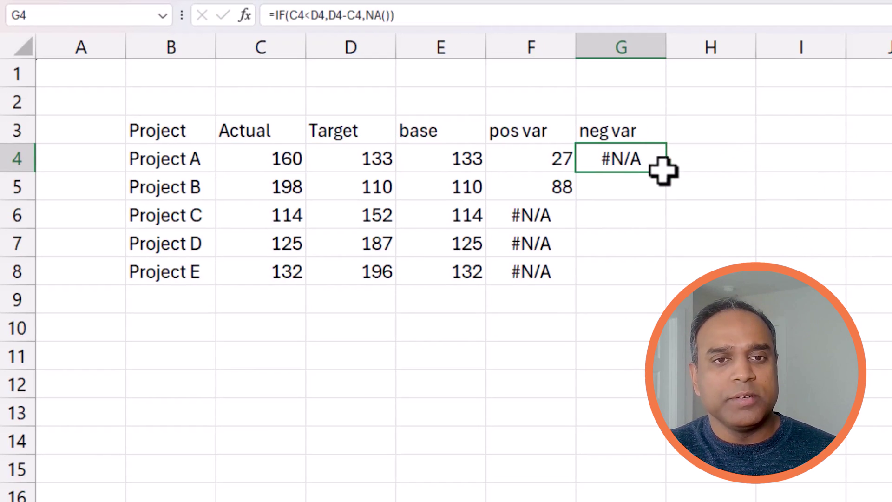
drag(666, 171, 646, 270)
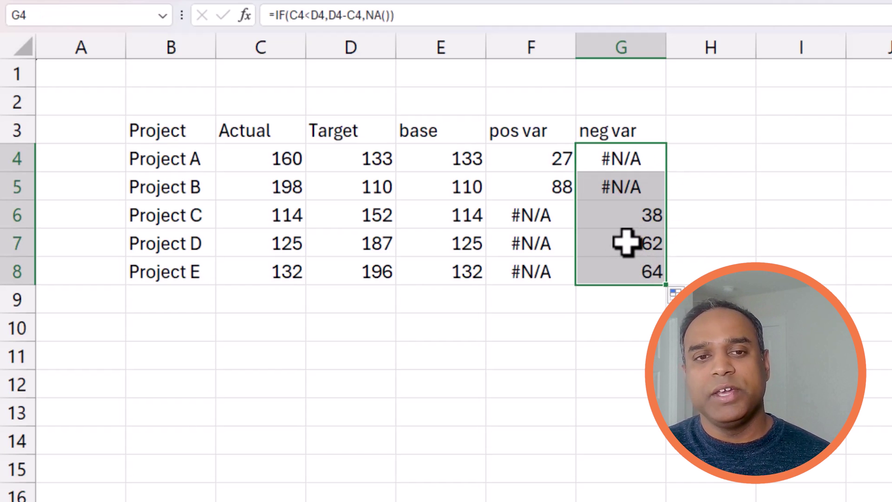
click(642, 223)
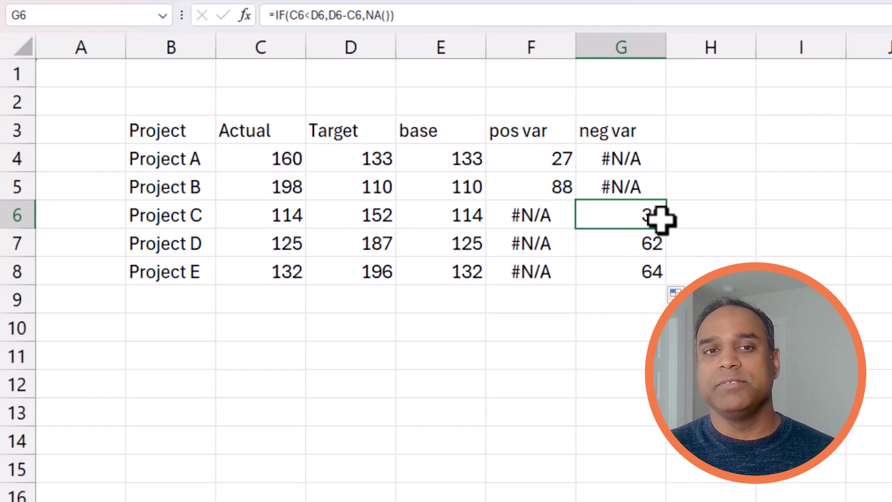
click(686, 139)
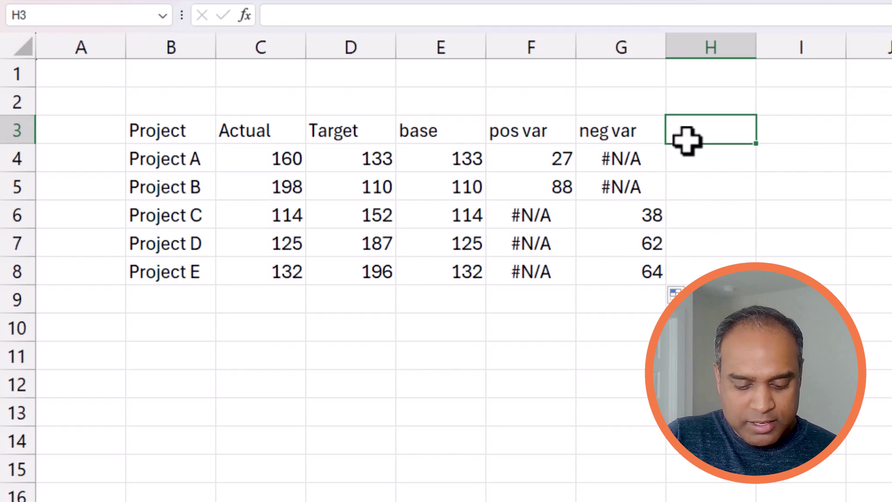
text(va)
key(Escape)
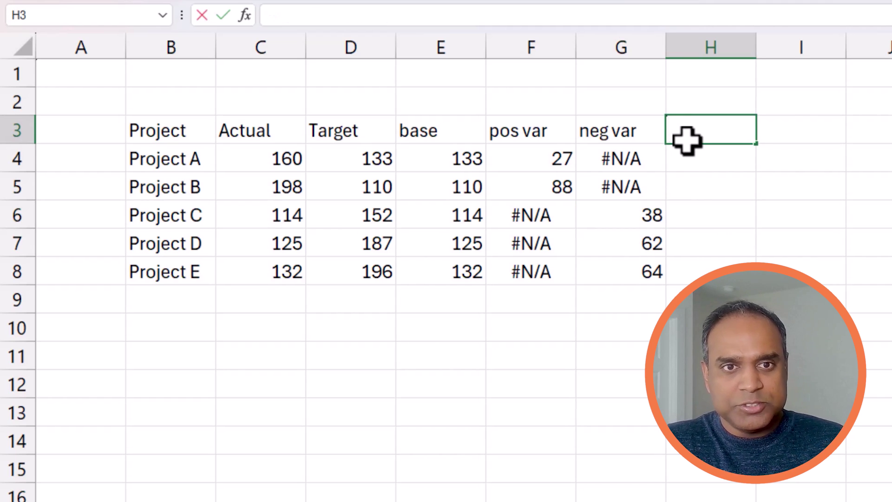
- Insert a 2-D stacked column chart from B3:G8 and move it beside the data table, clear of columns B to G
drag(199, 135, 590, 286)
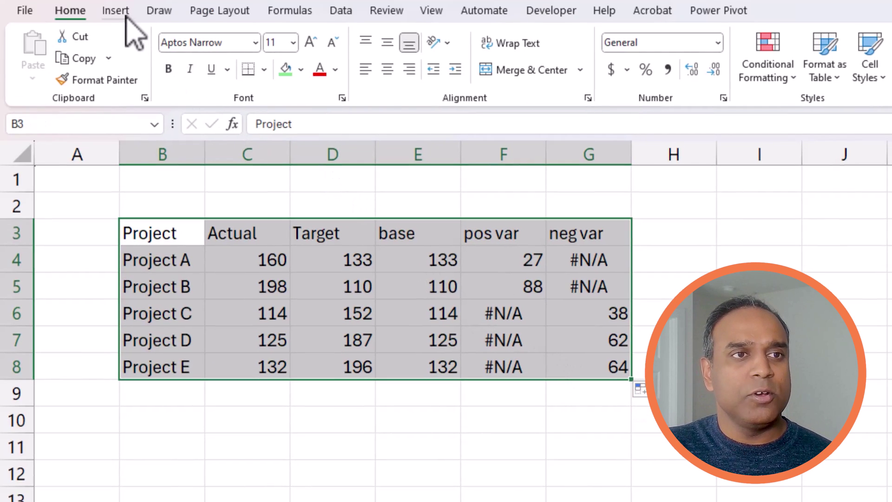
click(115, 10)
click(548, 37)
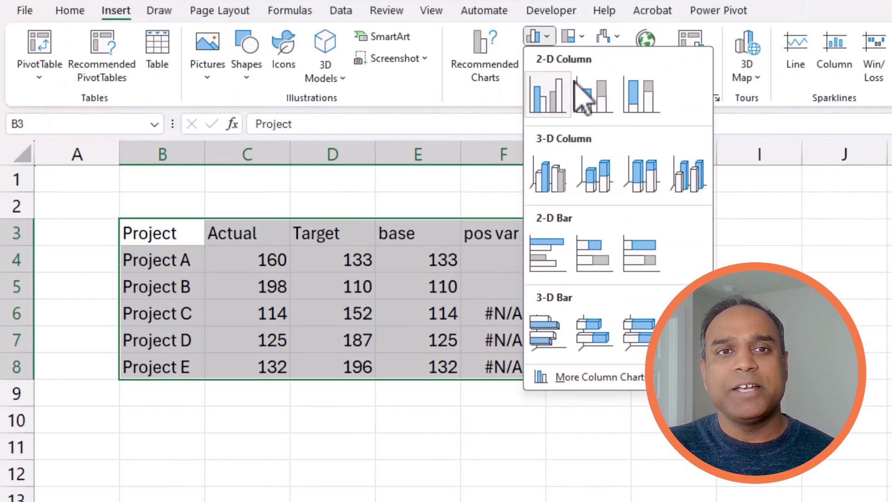
click(611, 105)
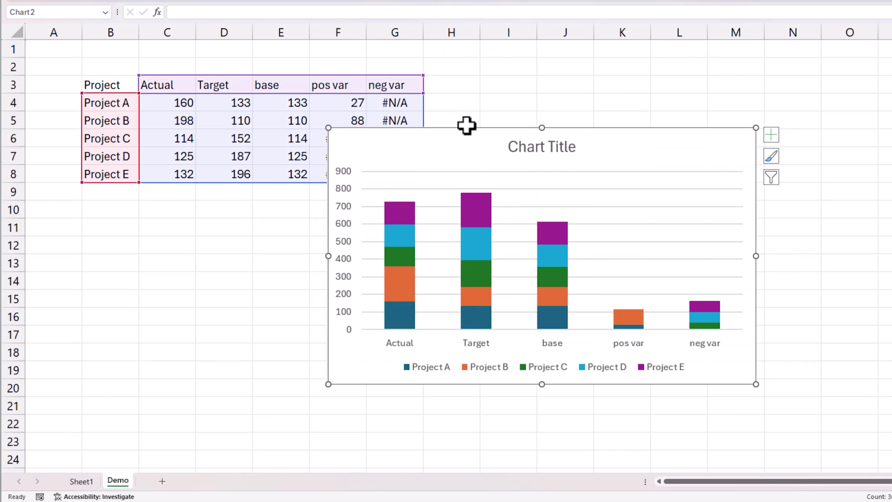
drag(466, 125, 569, 60)
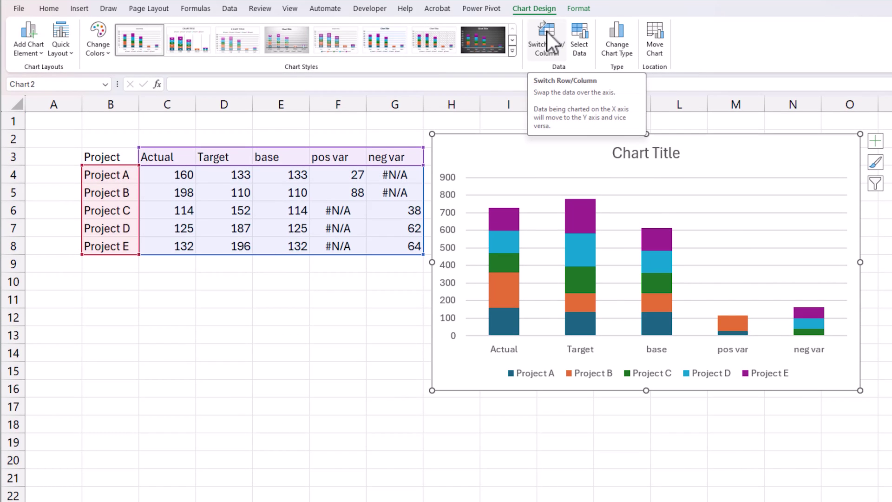
- Switch the chart's rows and columns, and in a combo chart type assign the Actual and Target clustered columns to the secondary axis
click(547, 32)
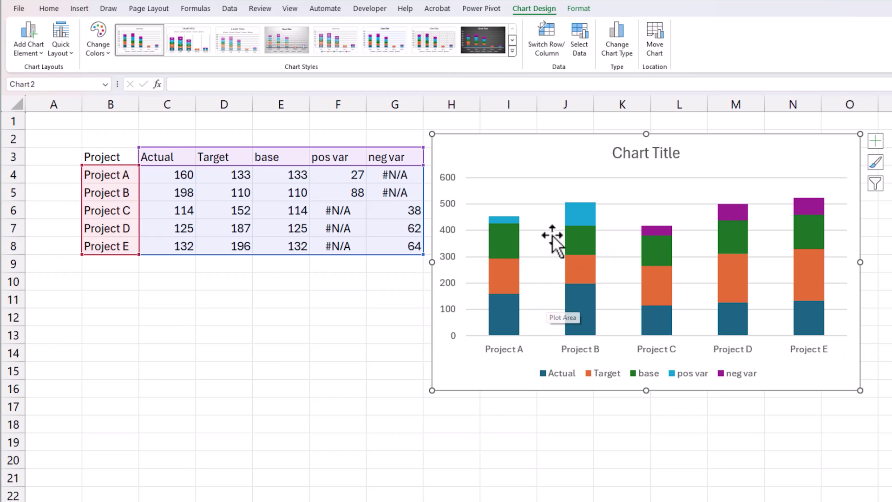
right_click(552, 221)
click(596, 262)
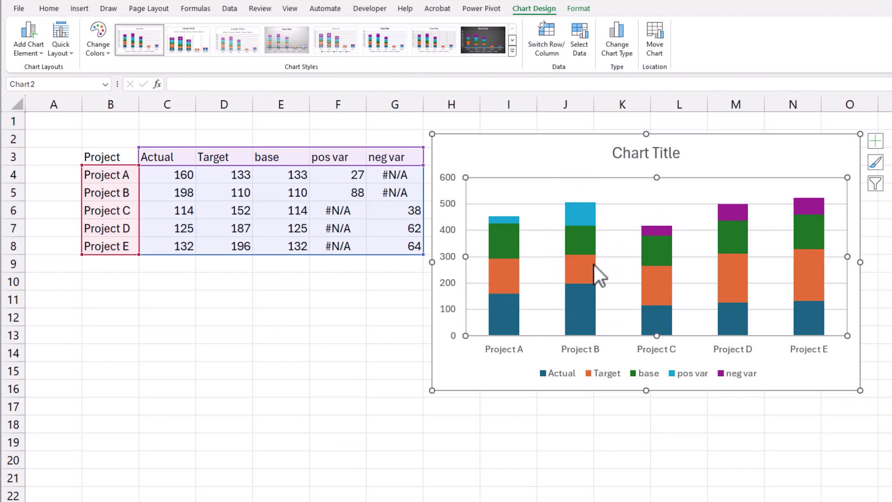
click(413, 324)
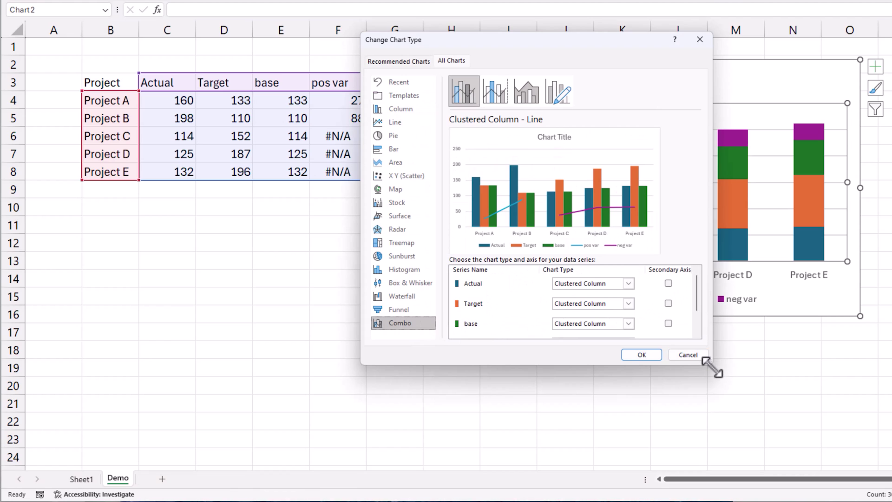
drag(710, 362, 794, 474)
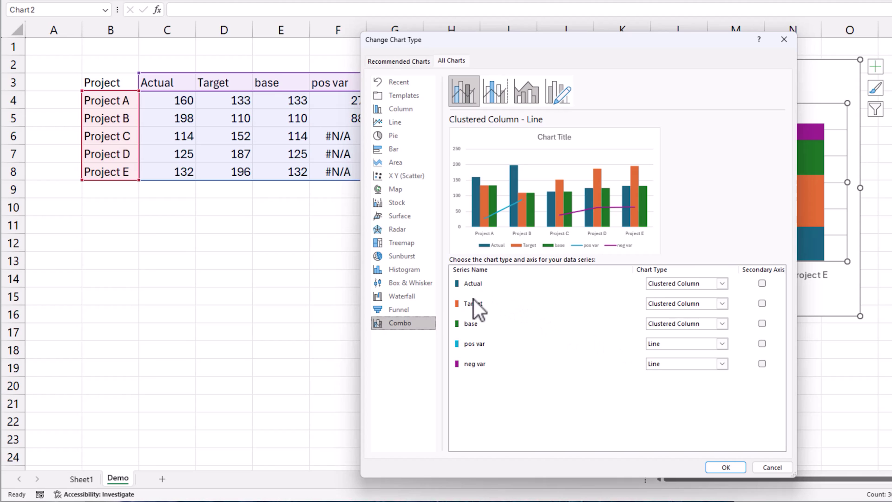
click(762, 284)
click(762, 303)
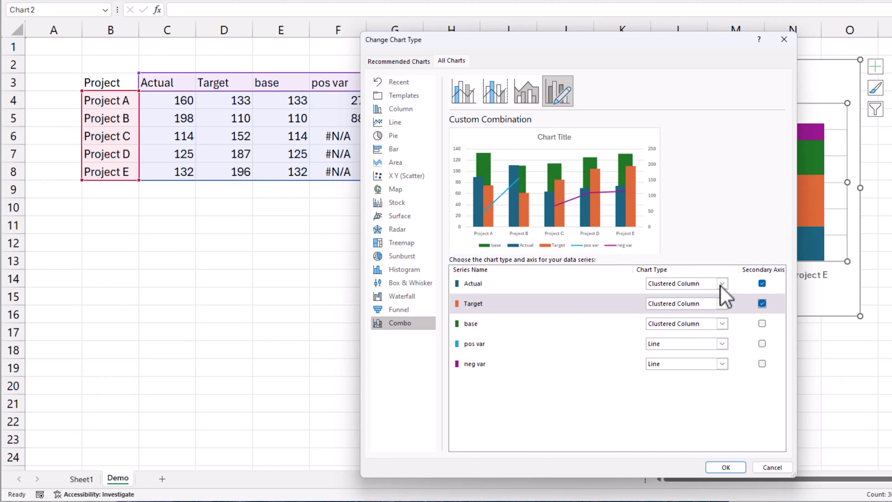
- Set the base, pos var and neg var series to Stacked Column and apply the combo chart
click(705, 328)
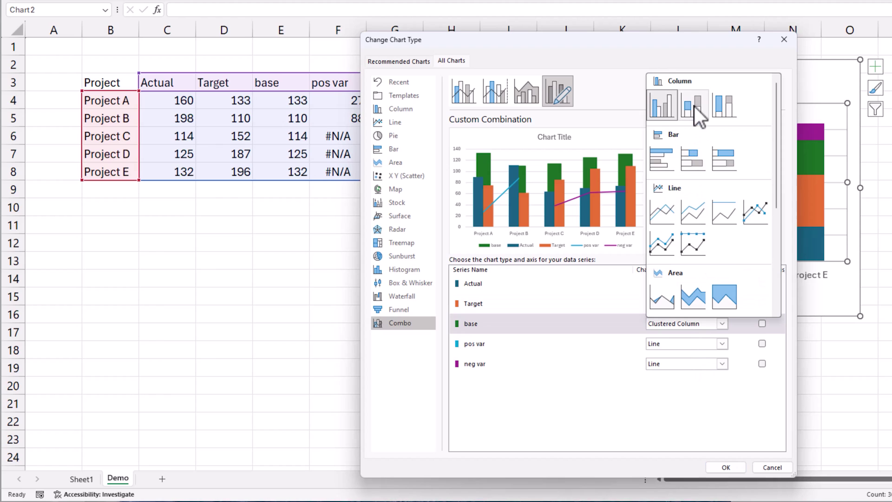
click(695, 107)
click(708, 346)
click(693, 125)
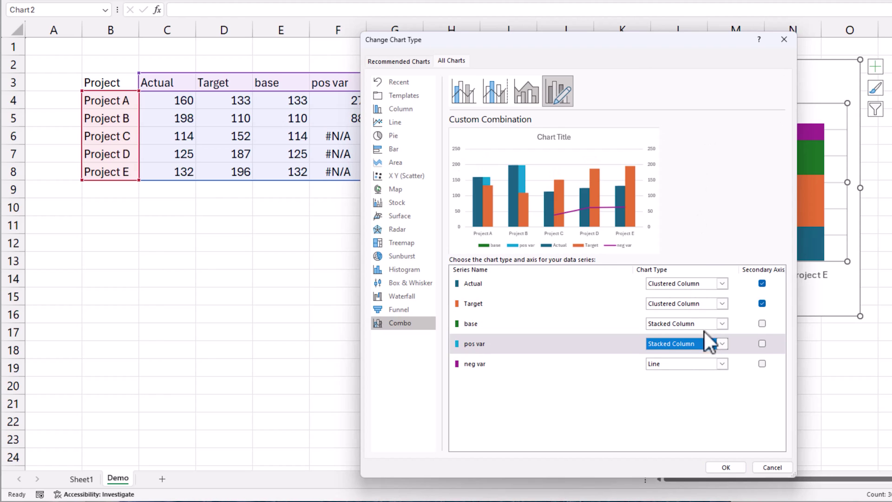
click(706, 363)
click(693, 126)
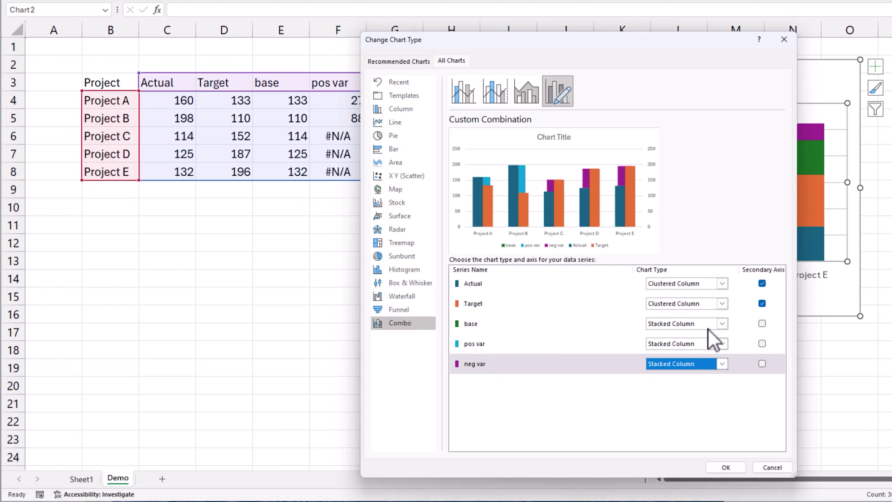
click(734, 467)
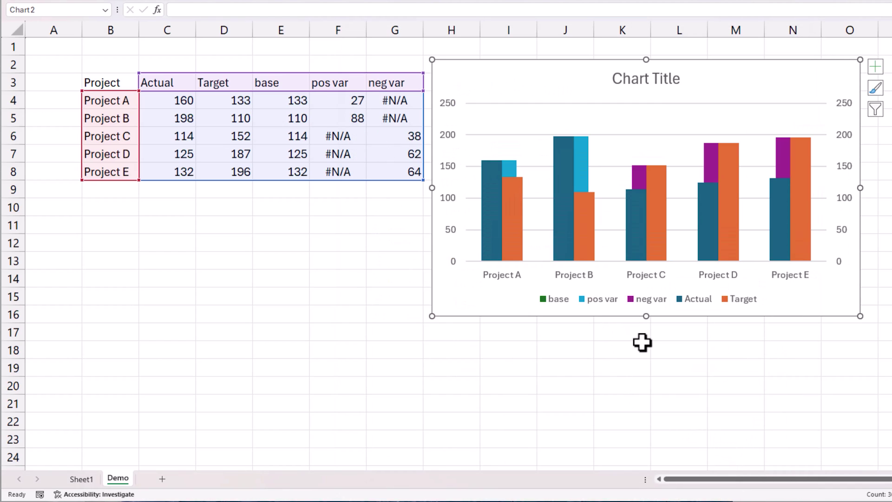
- Move the chart left and down so that it starts at column D around row 6, partly over the data table
drag(563, 64, 557, 64)
click(556, 64)
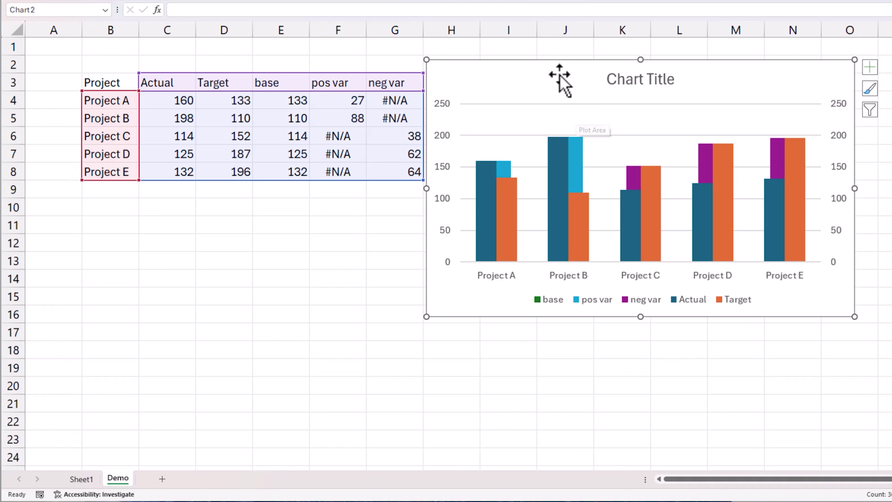
drag(559, 74, 364, 139)
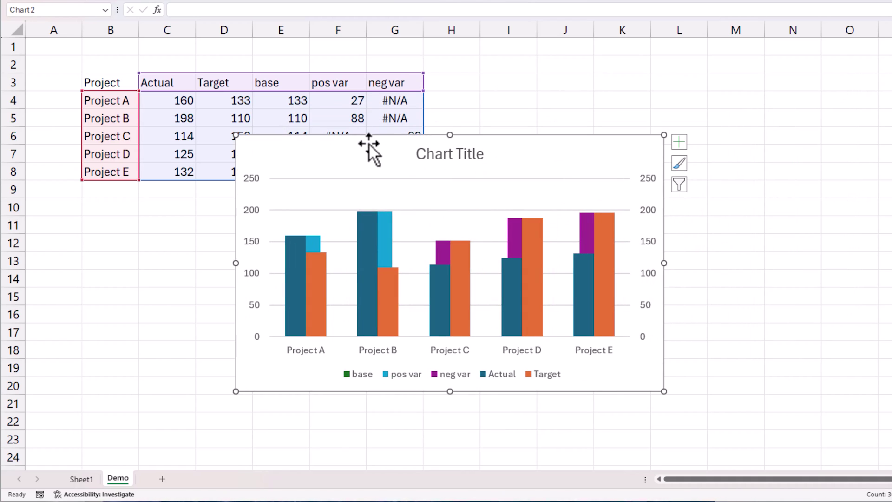
- Set the series overlap of the Actual series to -50%
key(ctrl+1)
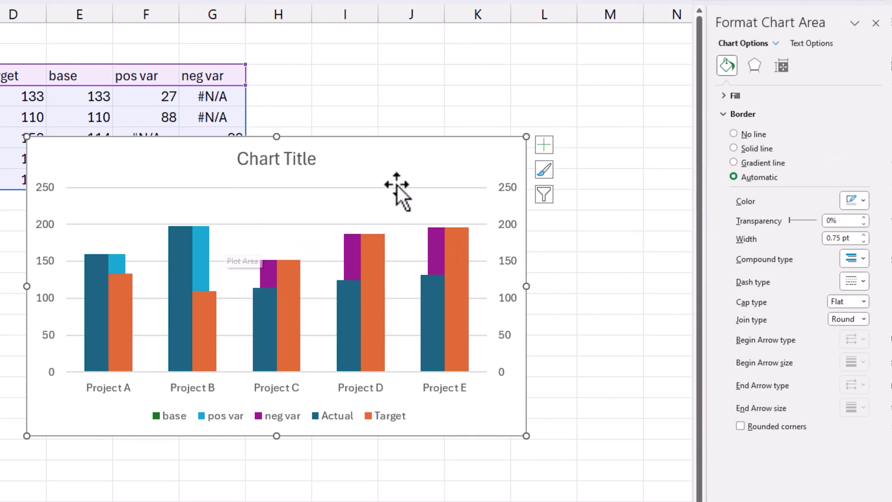
click(776, 42)
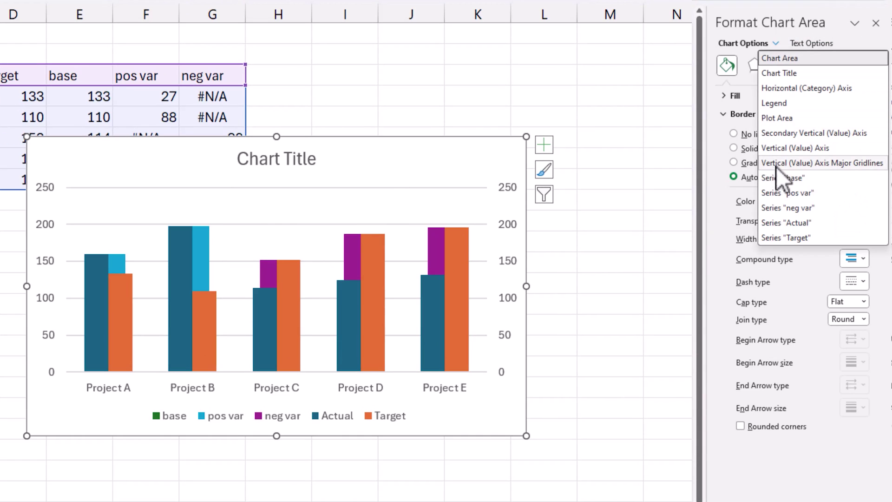
click(801, 226)
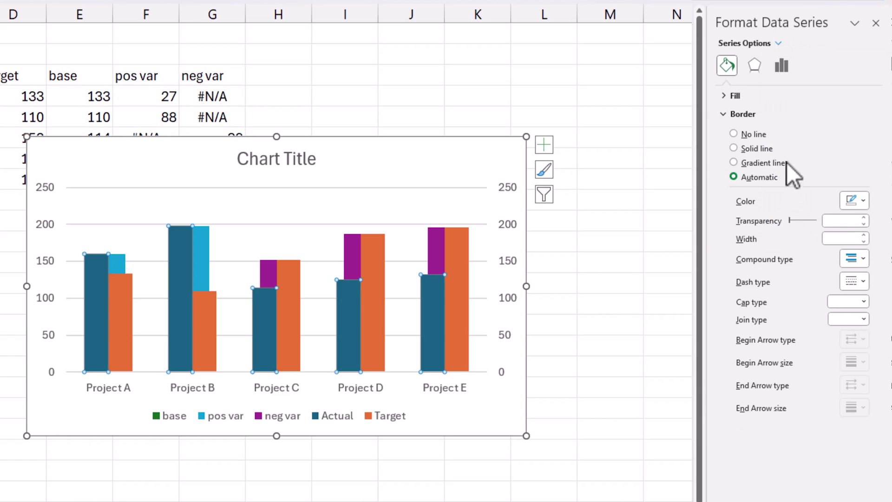
click(782, 66)
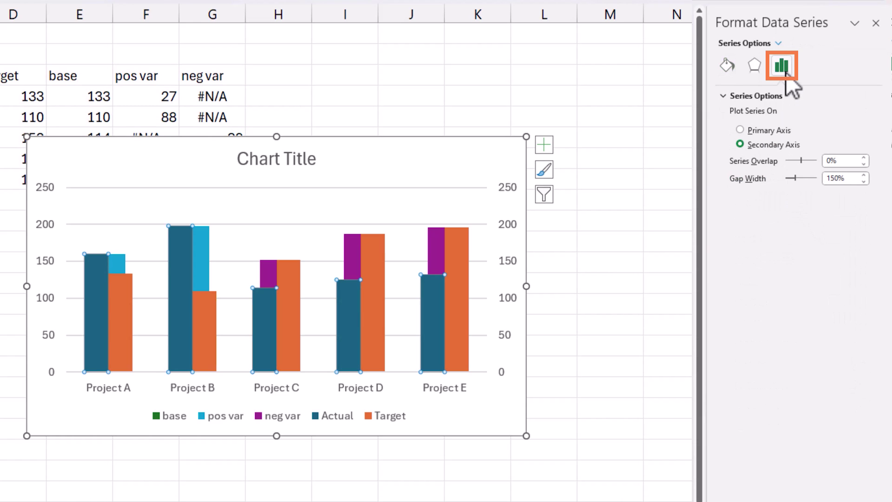
double_click(843, 160)
text(-50%)
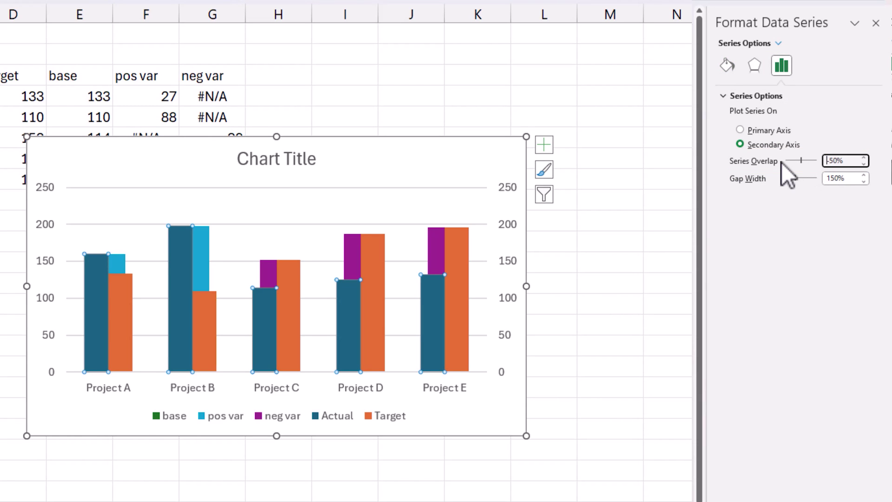
key(Return)
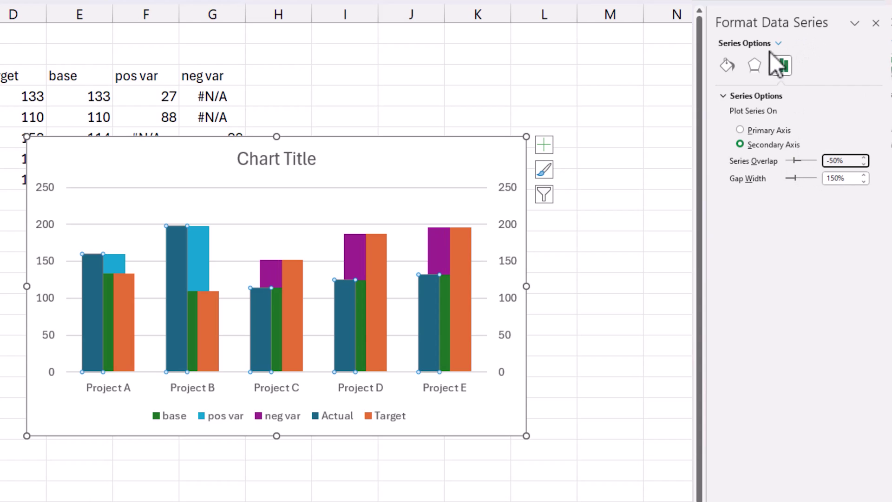
- Set the Actual series columns to no fill
click(778, 43)
click(800, 222)
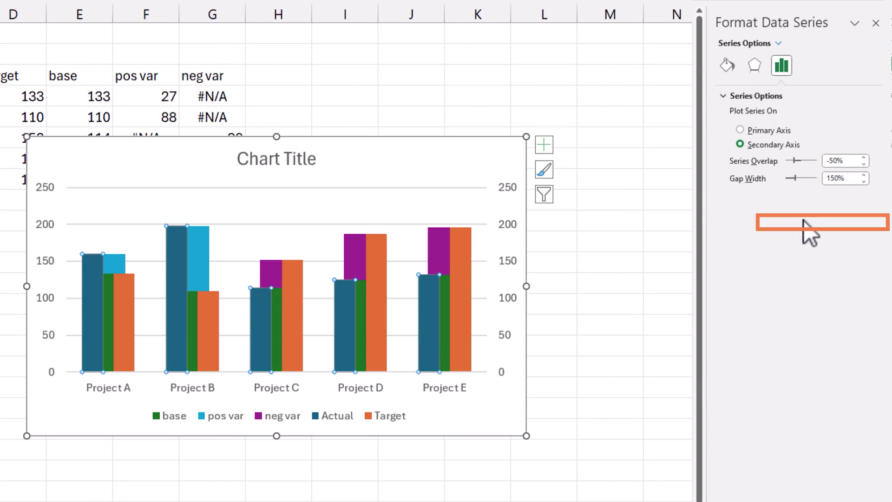
click(728, 67)
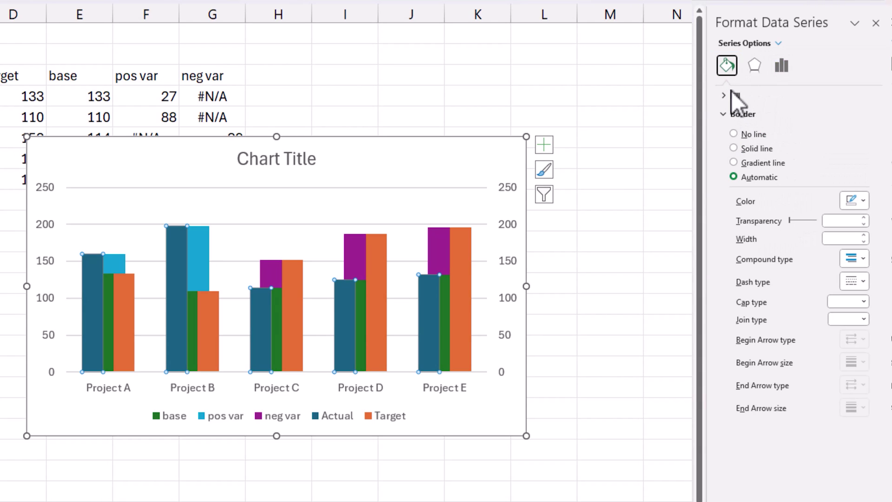
click(723, 114)
click(727, 97)
click(749, 116)
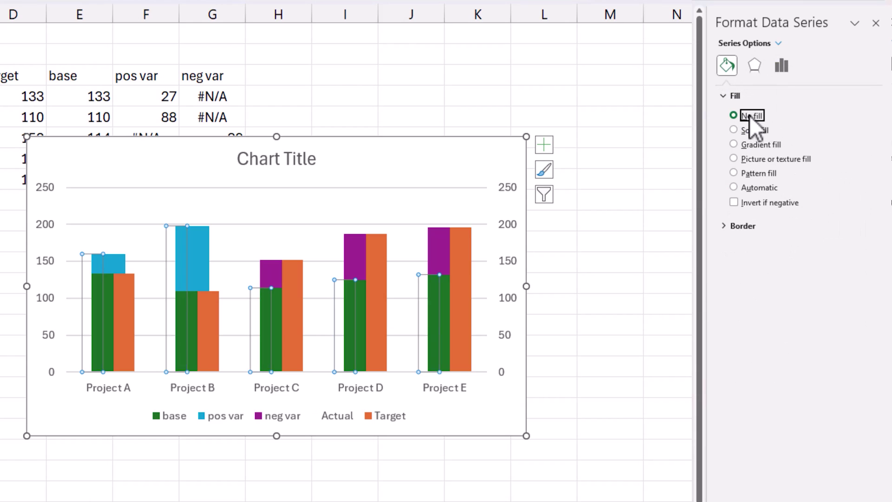
- Add error bars to the Target series and set its columns to no fill
click(778, 44)
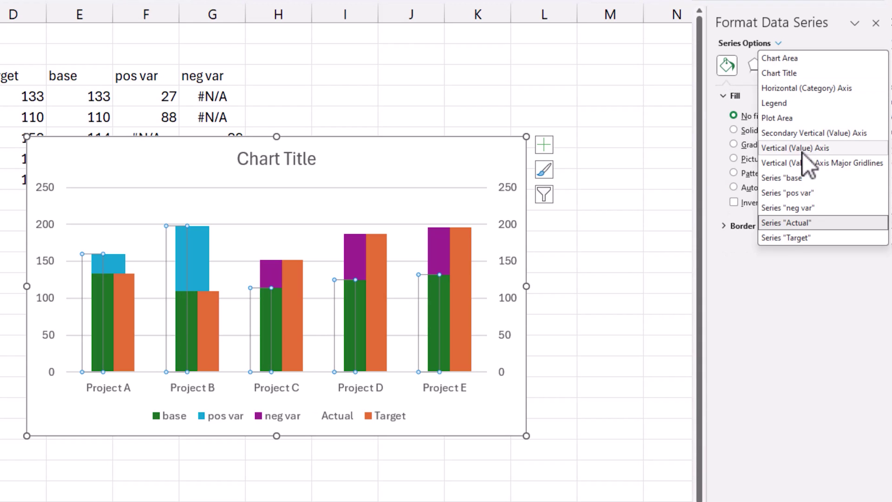
click(801, 240)
click(544, 146)
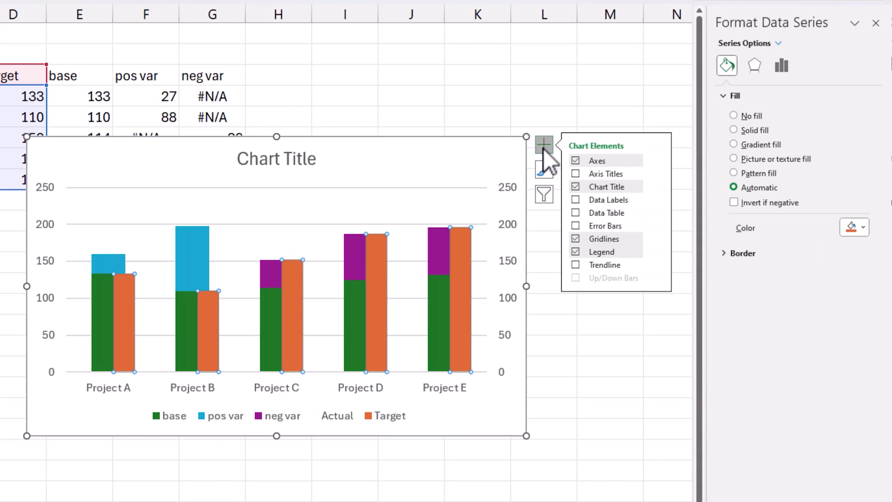
click(577, 226)
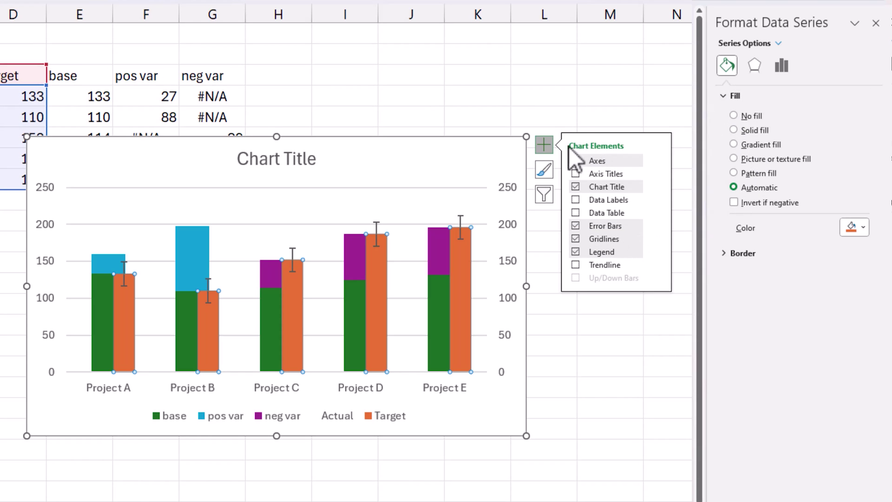
click(548, 145)
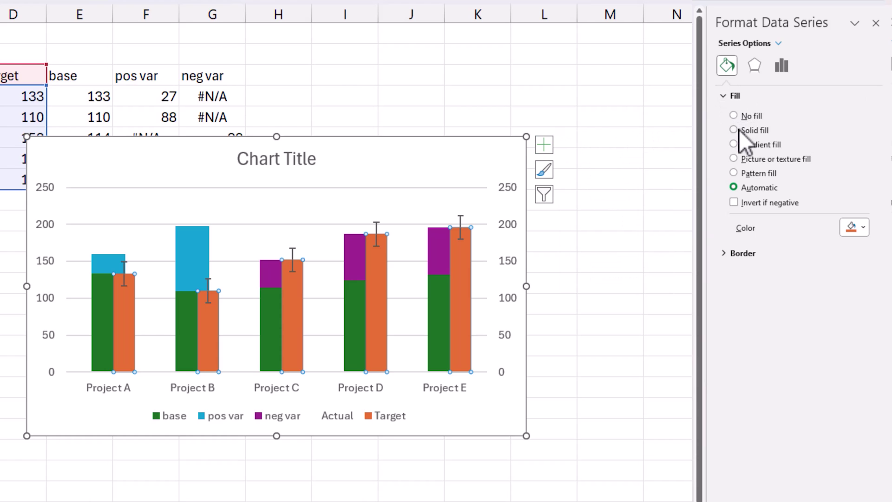
click(743, 117)
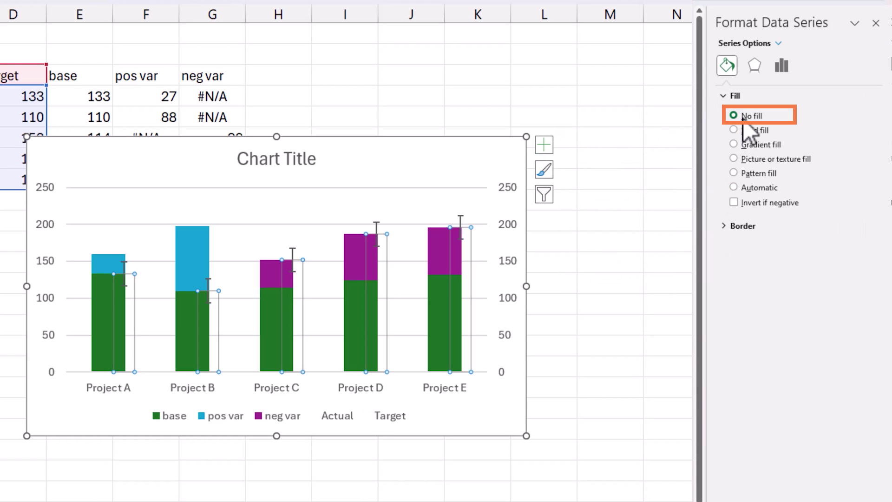
- Give the Target series error bars a solid dark grey line
click(772, 43)
click(821, 253)
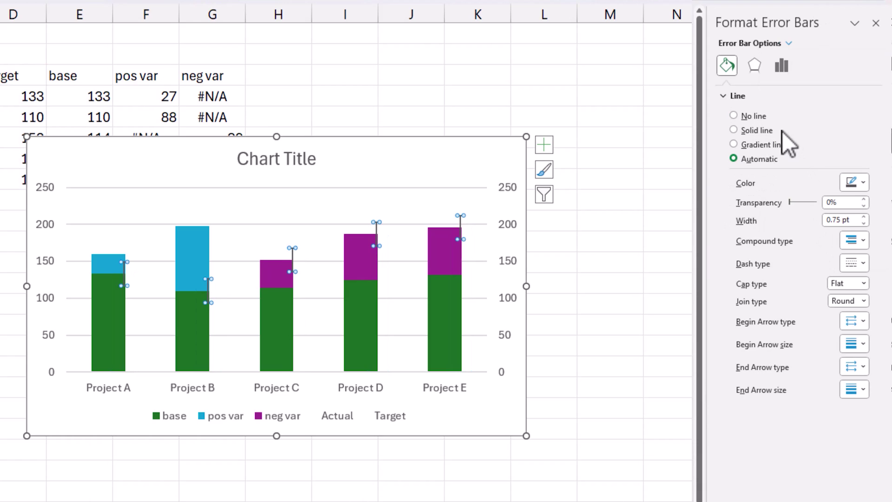
click(785, 131)
click(862, 183)
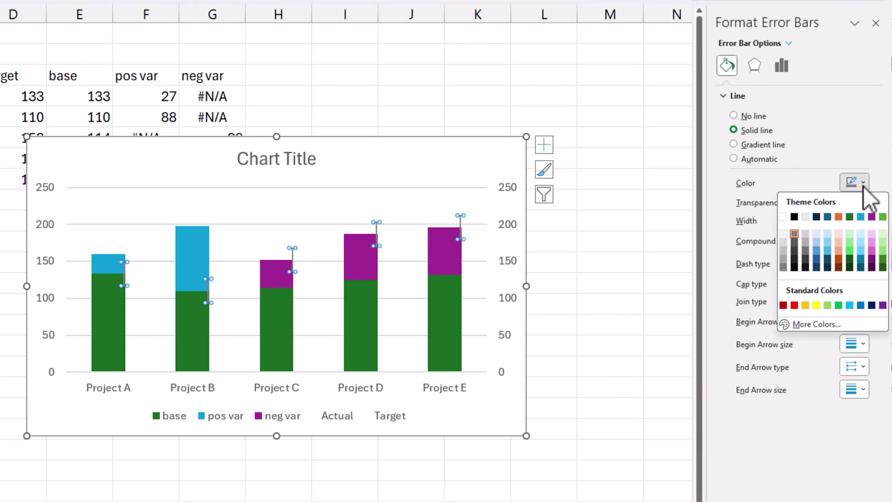
click(796, 241)
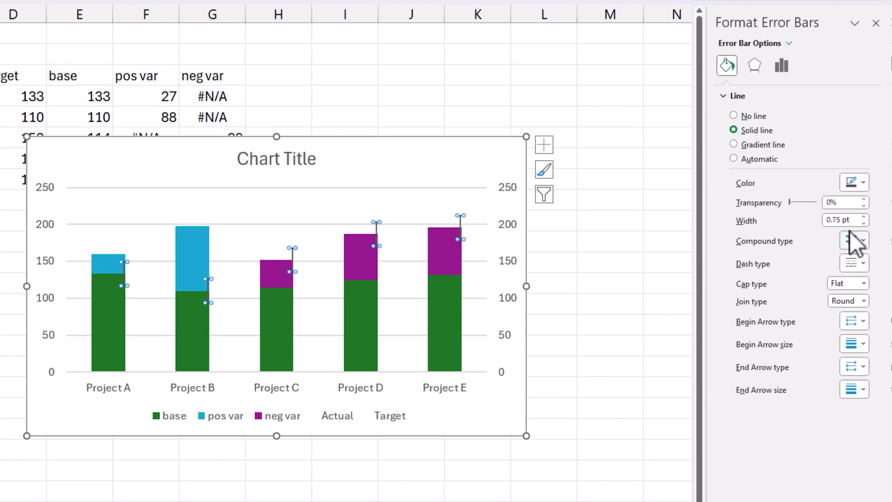
- Set the Target error bars' line width to 2 pt and their begin arrow type to a diamond
click(864, 217)
click(864, 217)
click(864, 217)
click(864, 217)
click(864, 217)
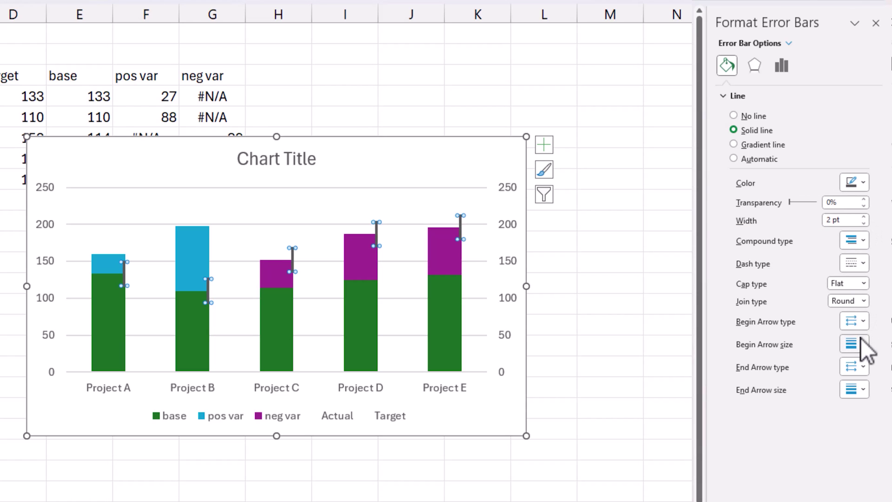
click(863, 321)
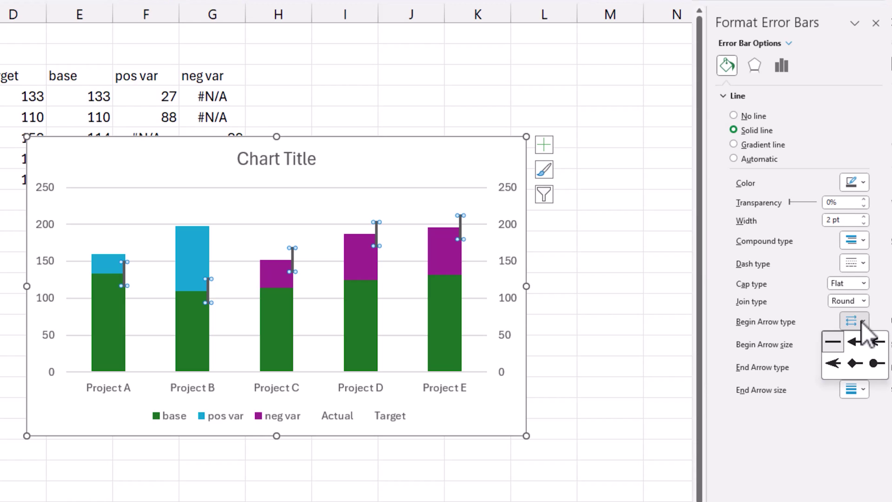
click(857, 367)
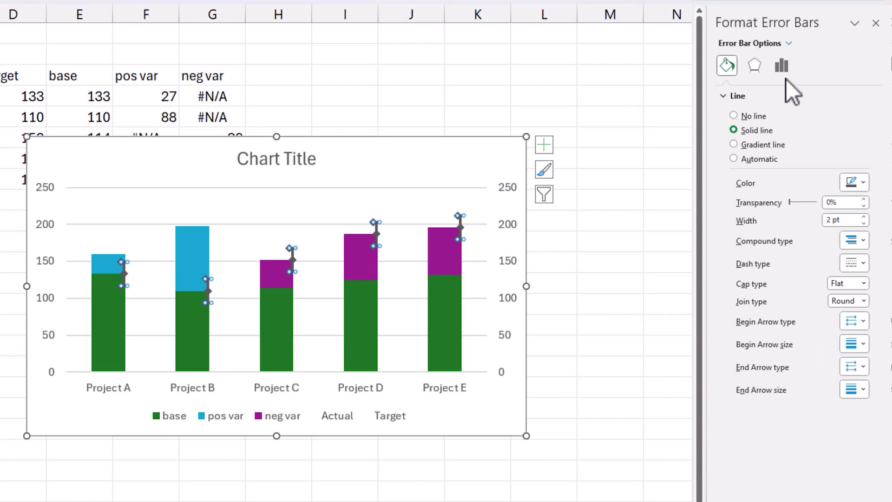
- Set the Target error bars to Minus direction with No Cap and an error amount of 100 percent
click(785, 73)
click(780, 153)
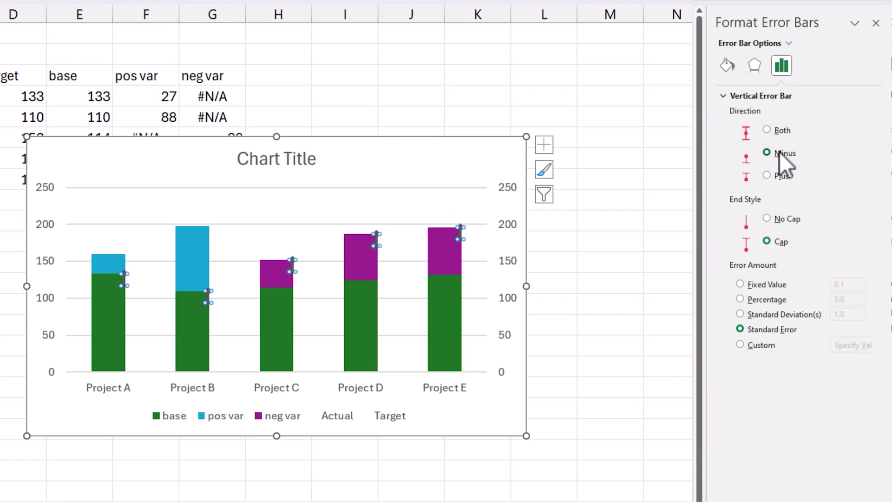
click(787, 219)
click(785, 300)
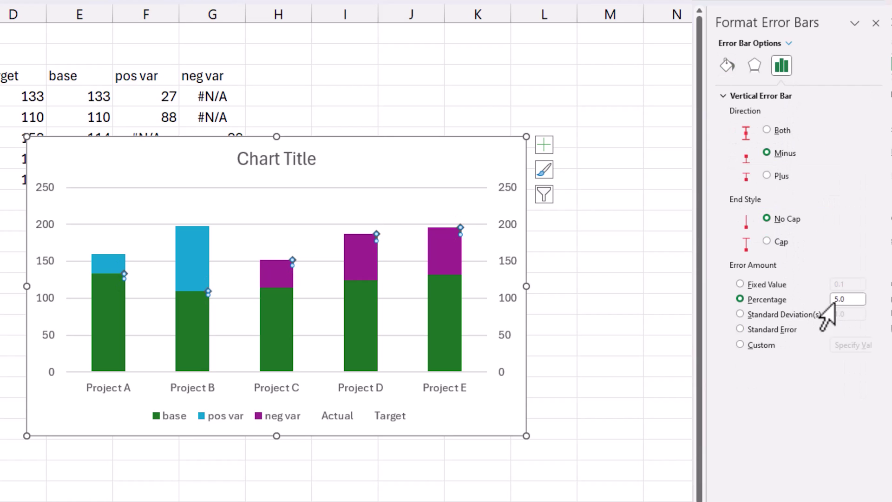
click(833, 301)
text(100)
key(Return)
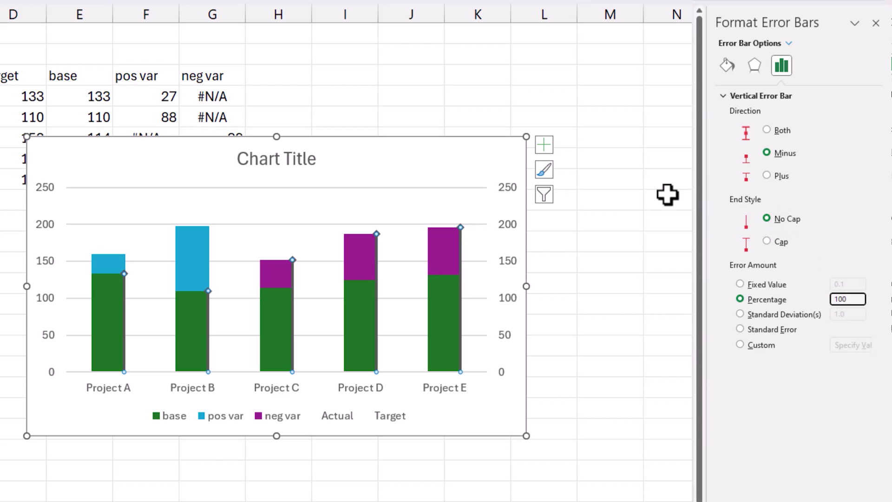
- Move the Target series above Actual in the chart's series order and apply the change
right_click(377, 206)
click(416, 288)
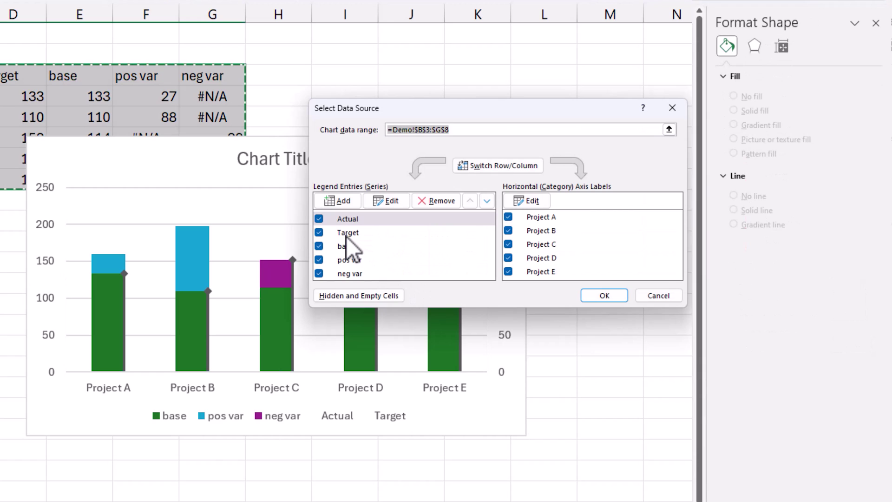
click(348, 233)
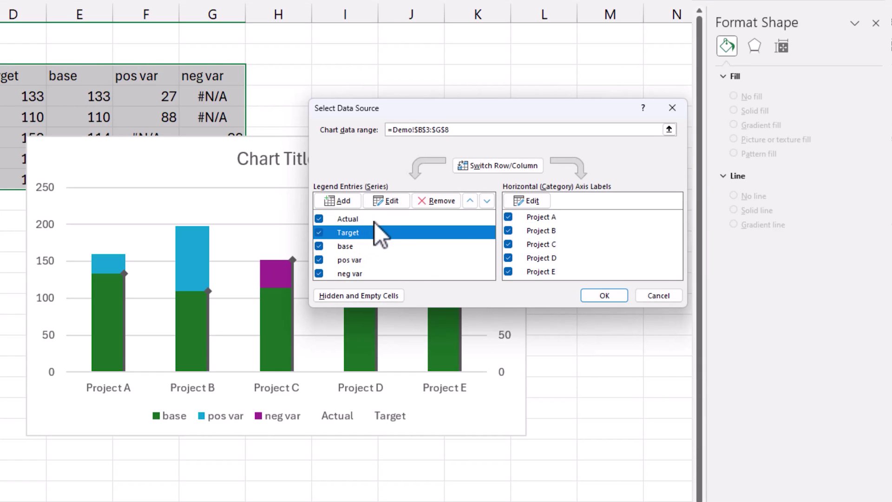
click(470, 200)
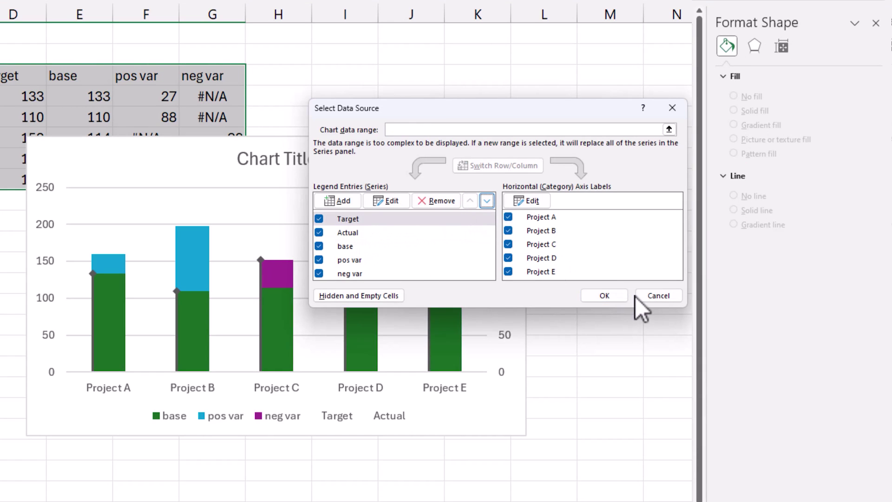
click(615, 295)
click(408, 243)
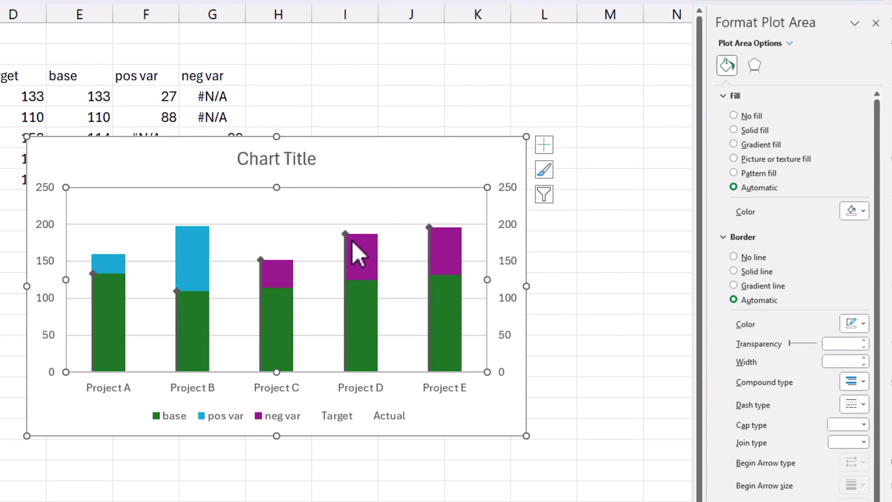
- Thicken the Target series error bars' line to more than 2.5 pt
click(346, 235)
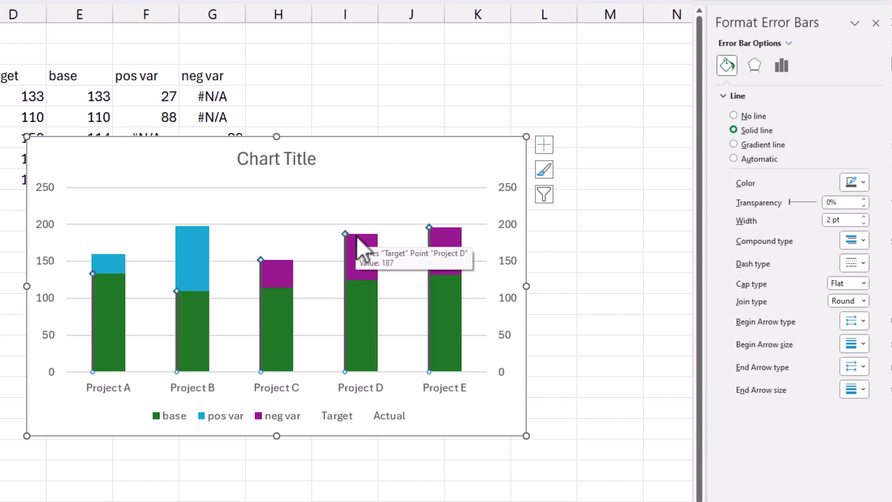
click(331, 251)
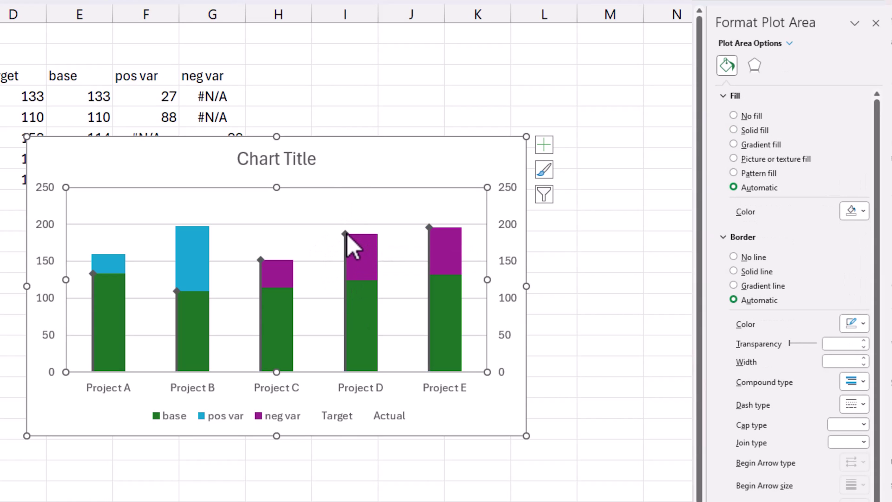
click(345, 240)
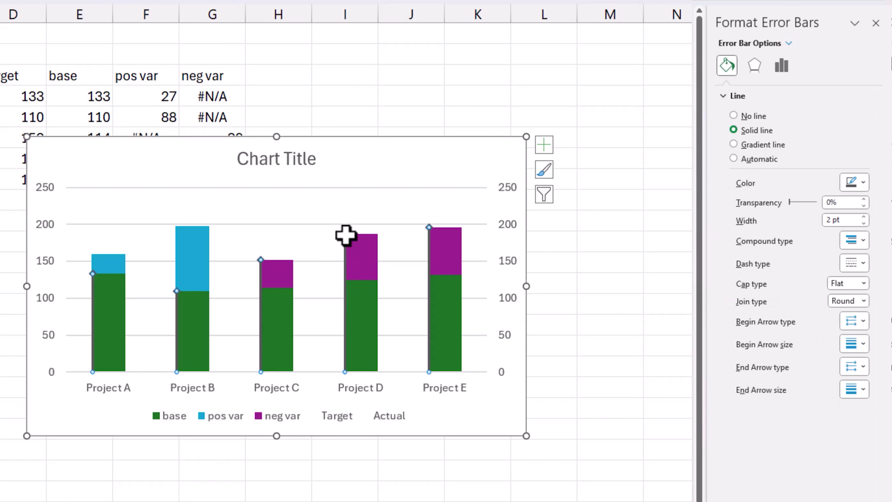
click(864, 217)
click(864, 217)
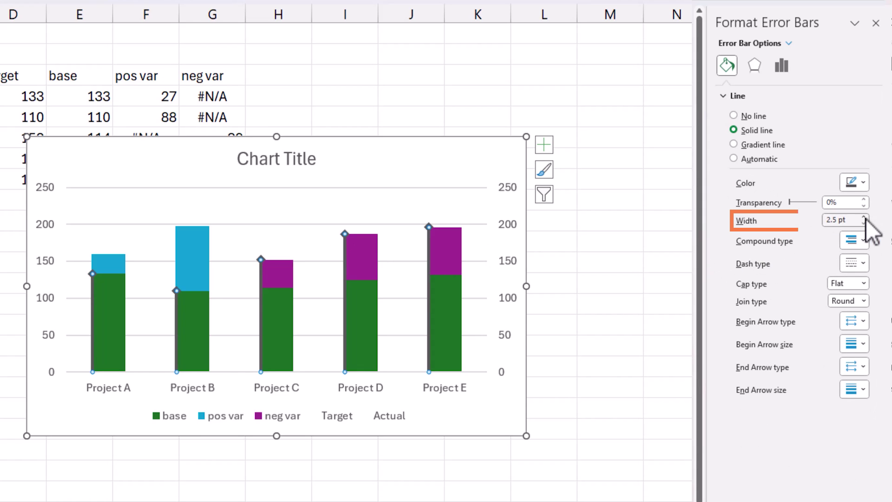
click(864, 217)
click(864, 217)
click(604, 251)
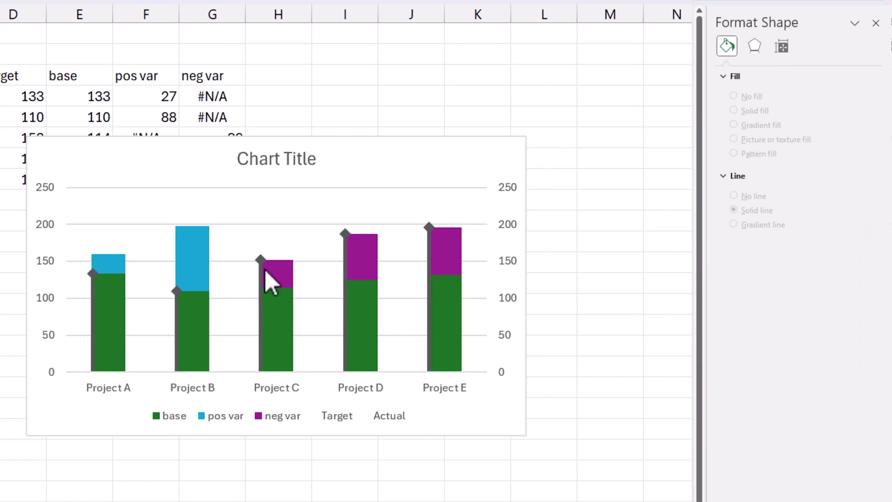
- Give the base series a solid fill in the lightest blue theme color
mouse_move(339, 239)
click(418, 185)
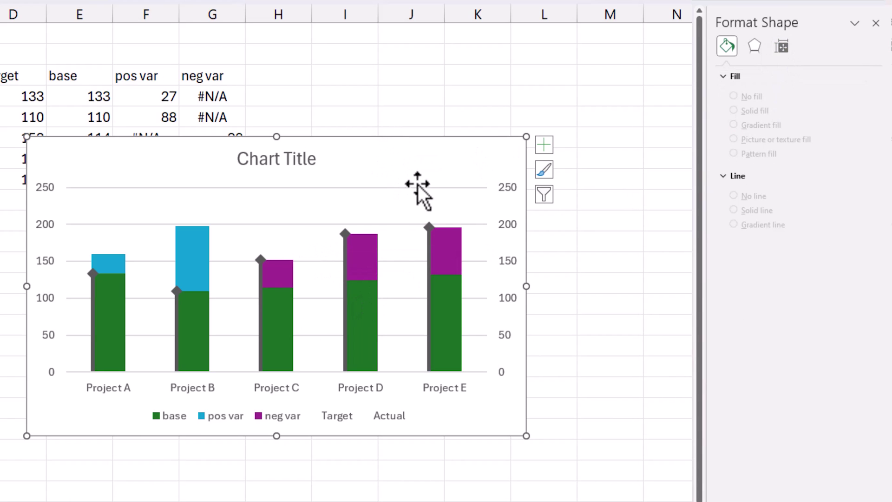
click(780, 43)
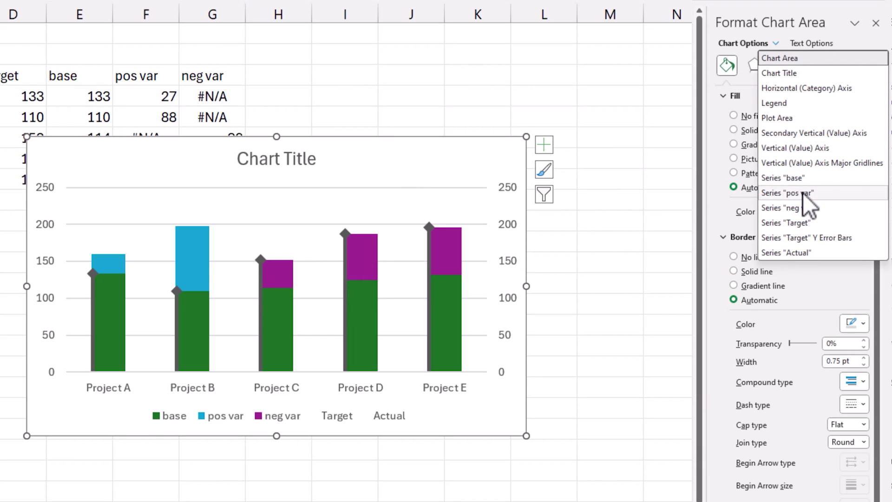
click(801, 179)
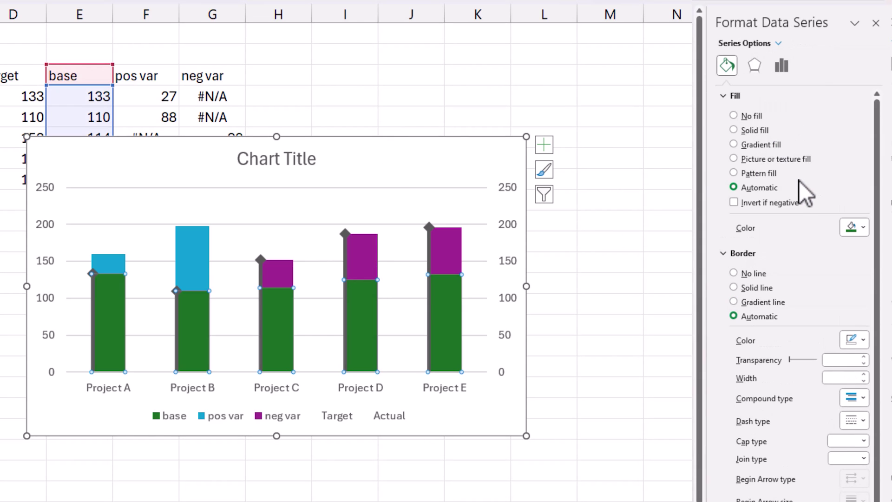
click(750, 130)
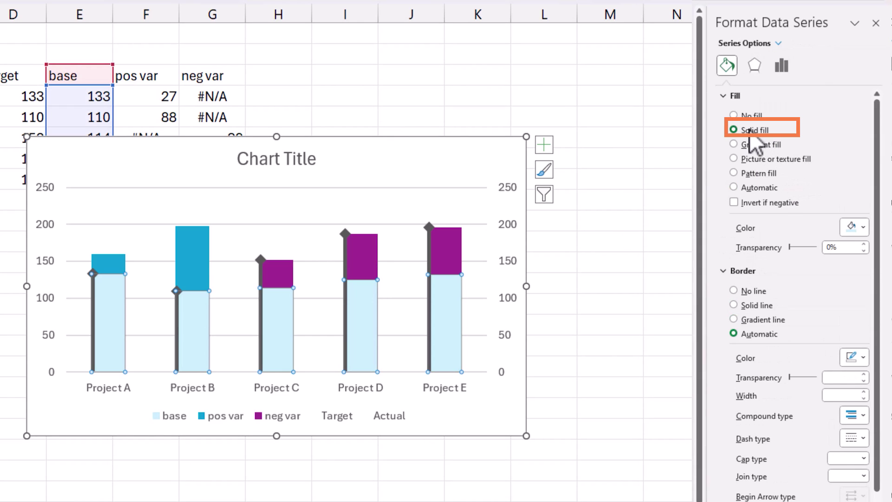
click(859, 228)
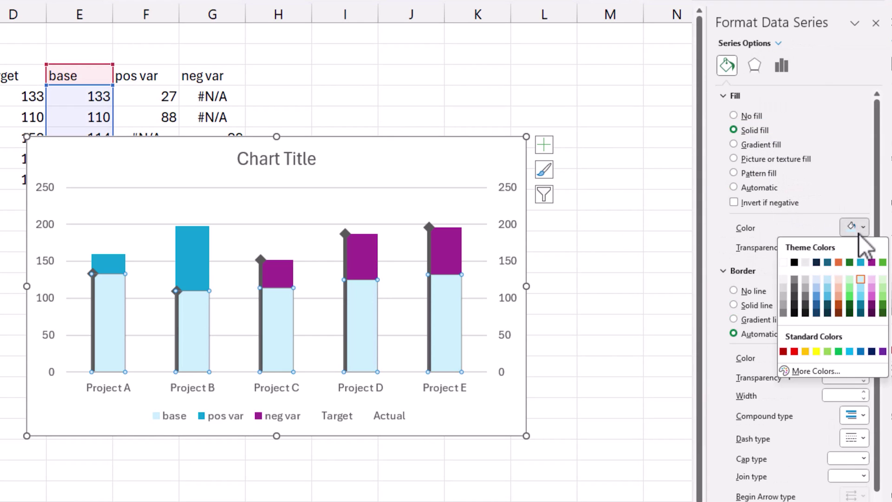
click(862, 281)
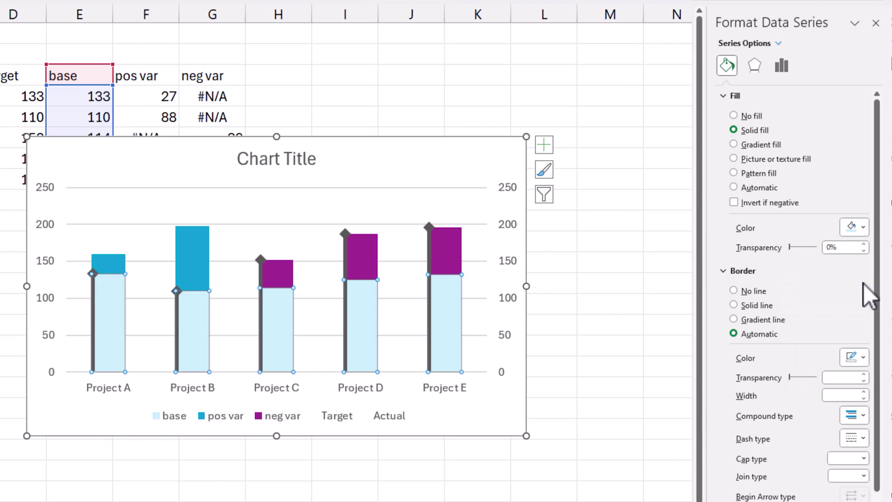
- Give the pos var series a solid fill in the same lightest blue theme color as the base series
click(779, 43)
click(826, 193)
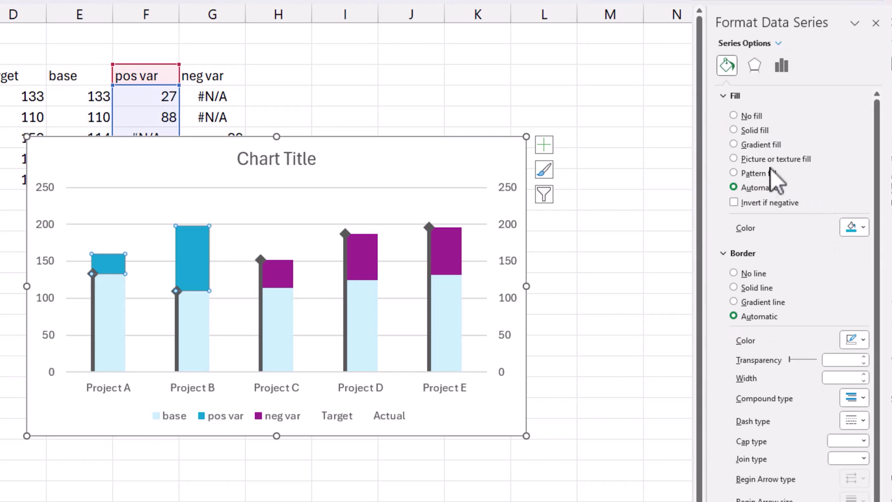
click(753, 130)
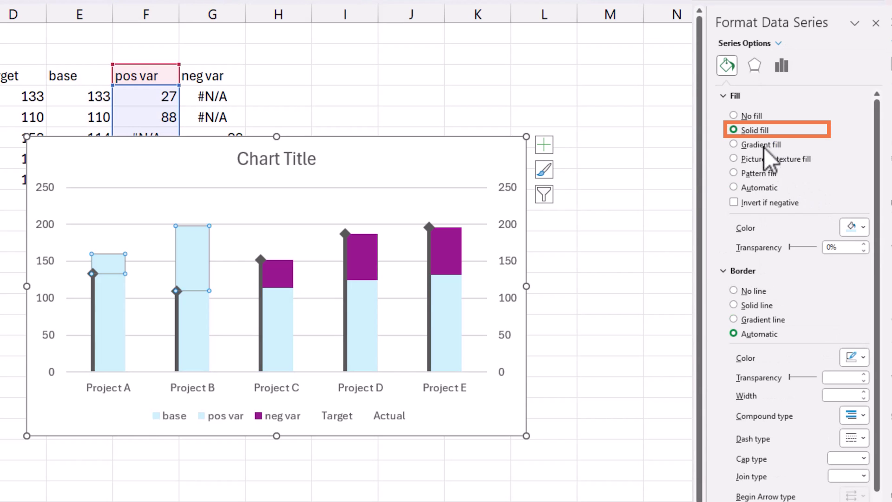
click(861, 227)
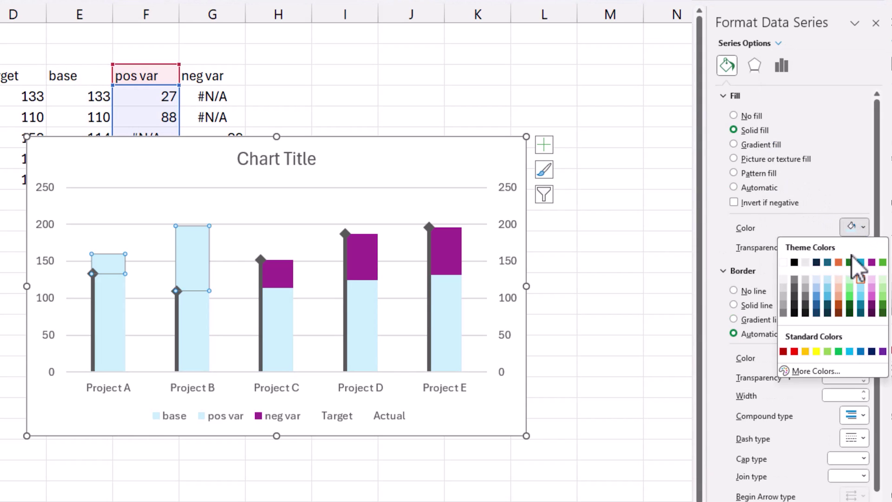
click(862, 282)
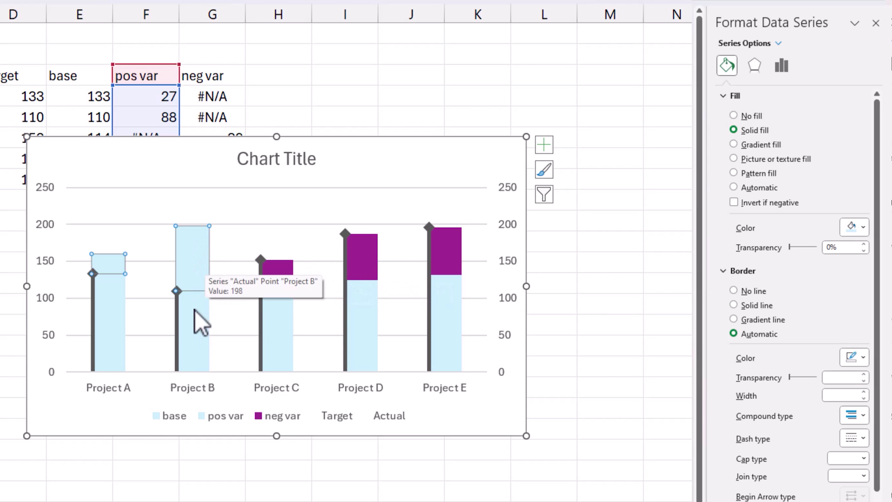
click(229, 299)
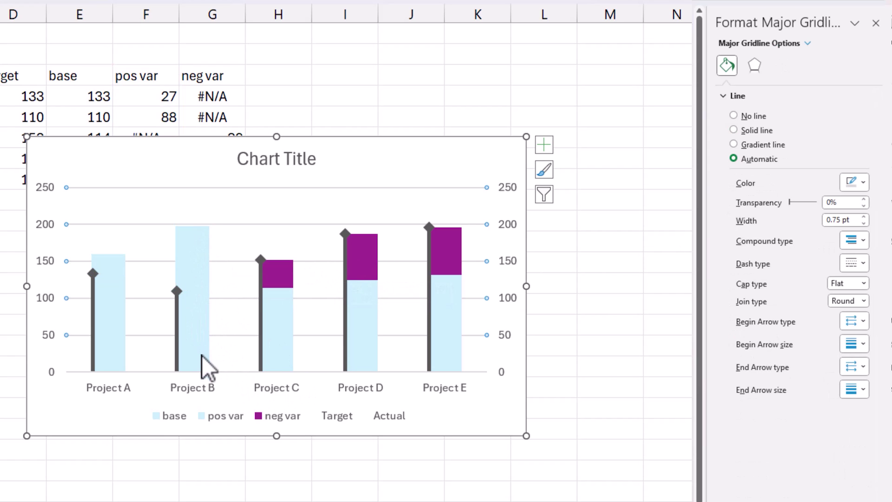
mouse_move(203, 347)
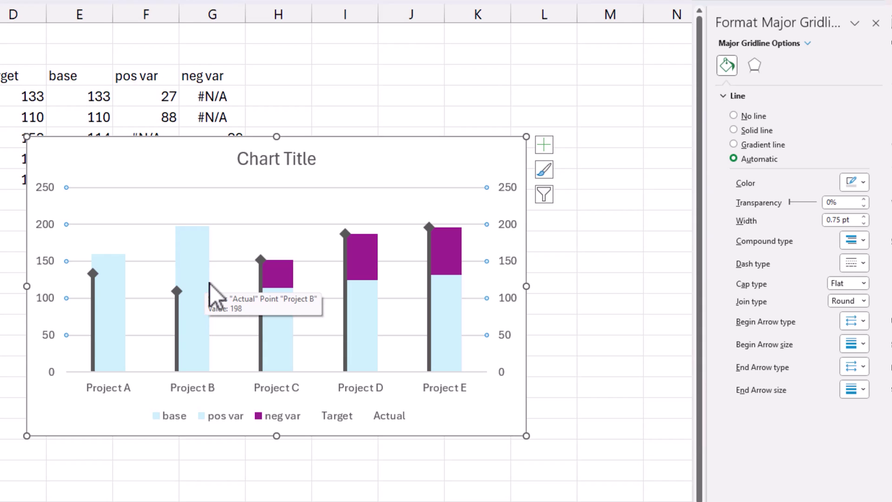
mouse_move(289, 268)
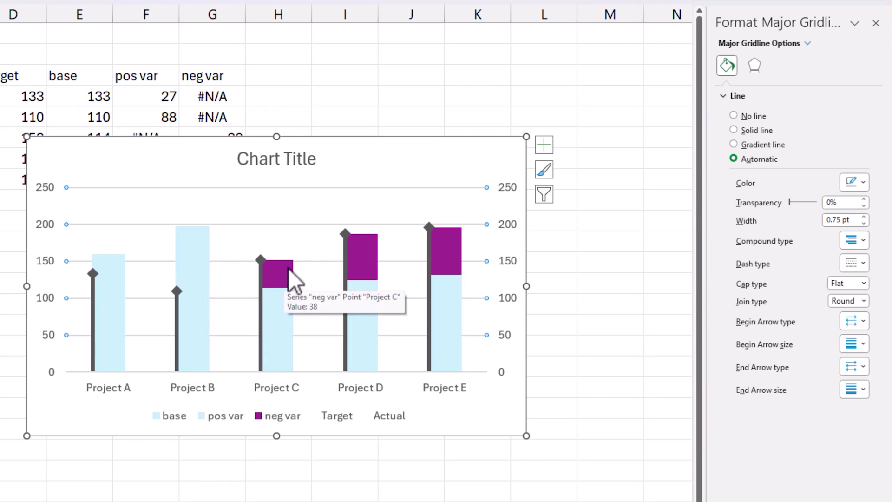
- Set the neg var series to no fill and add error bars to it
click(363, 139)
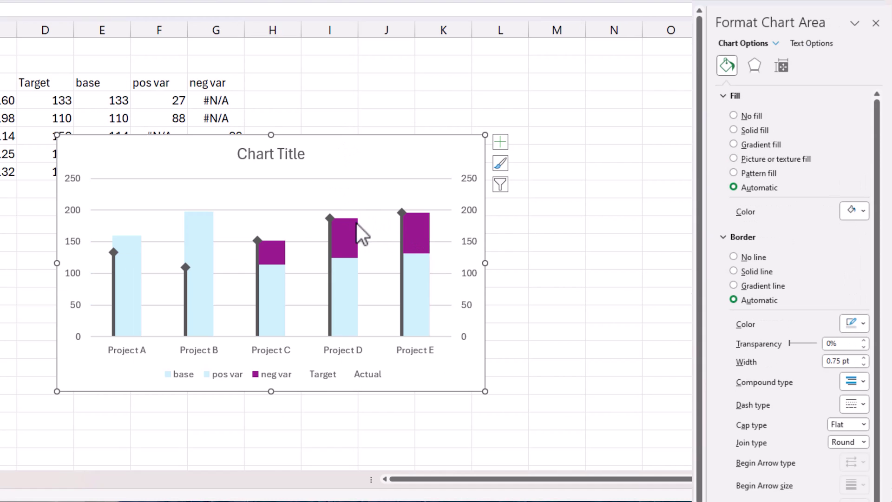
click(777, 44)
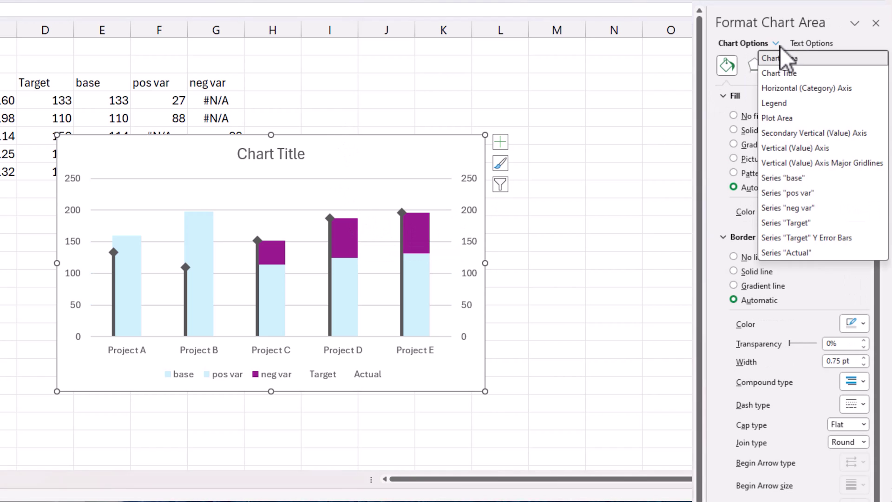
click(807, 208)
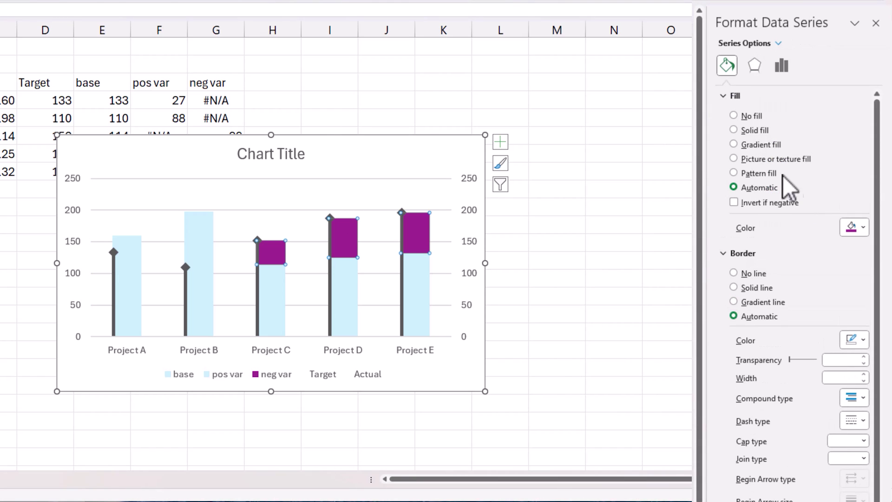
click(751, 115)
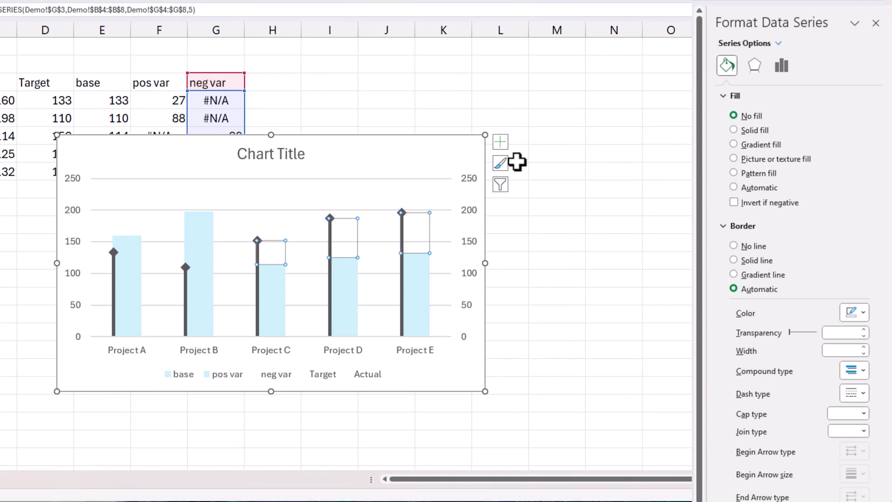
click(500, 140)
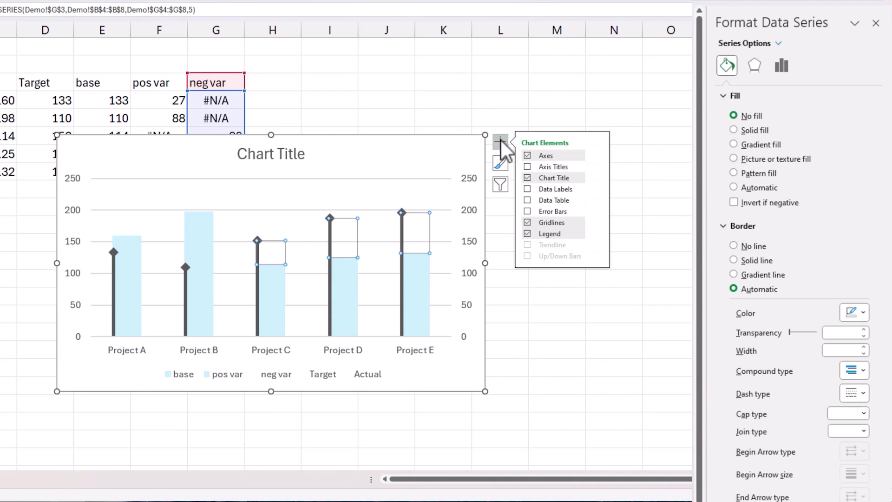
click(528, 212)
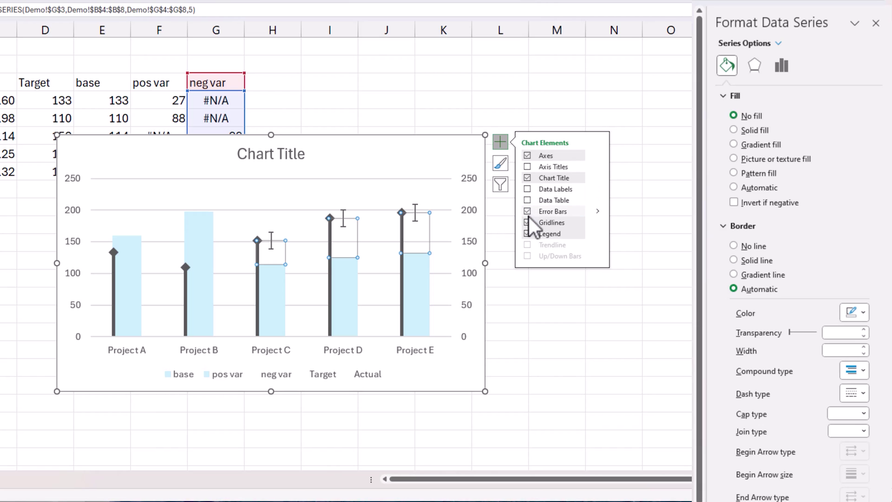
- Set the neg var error bars to Minus direction with No Cap and an error amount of 100 percent
click(779, 44)
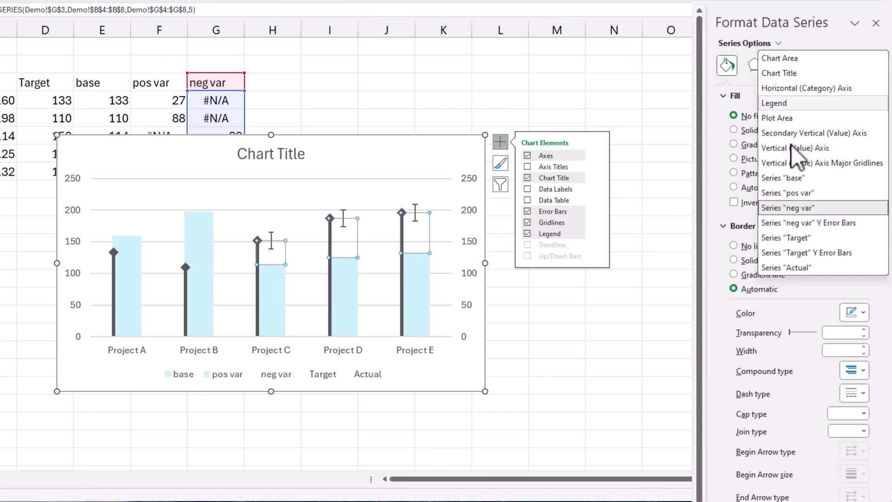
click(832, 227)
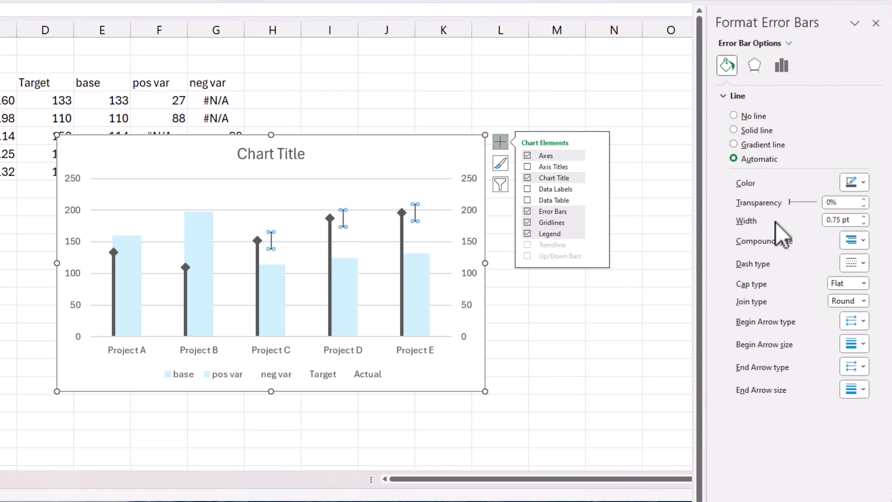
click(780, 66)
click(775, 154)
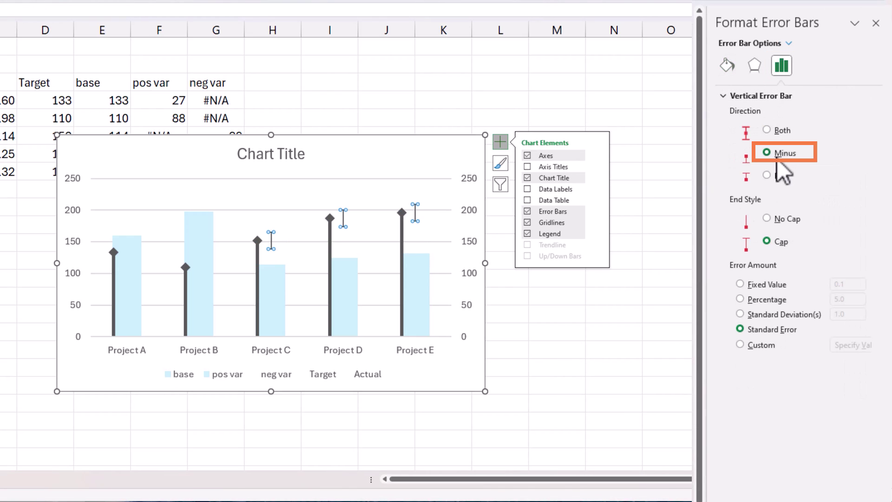
click(785, 219)
click(766, 299)
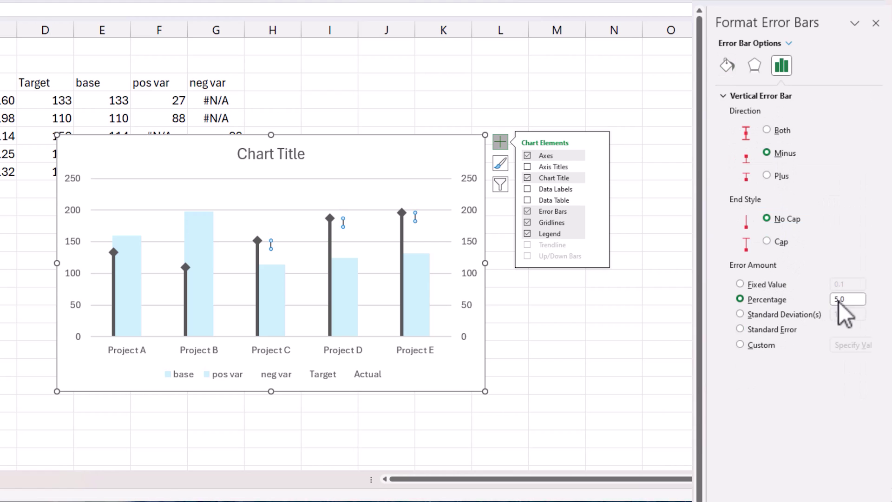
text(100)
key(Return)
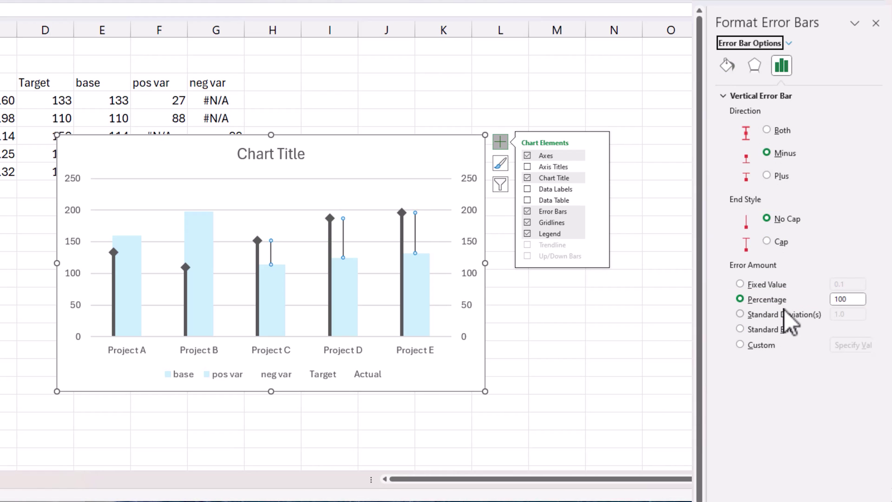
- Give the neg var error bars a solid arrowhead at the end and the standard dark red line color
click(727, 65)
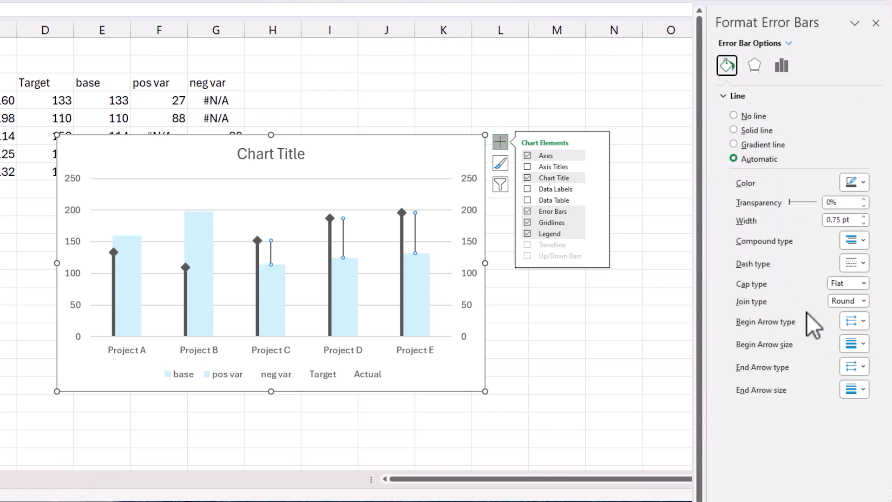
click(852, 367)
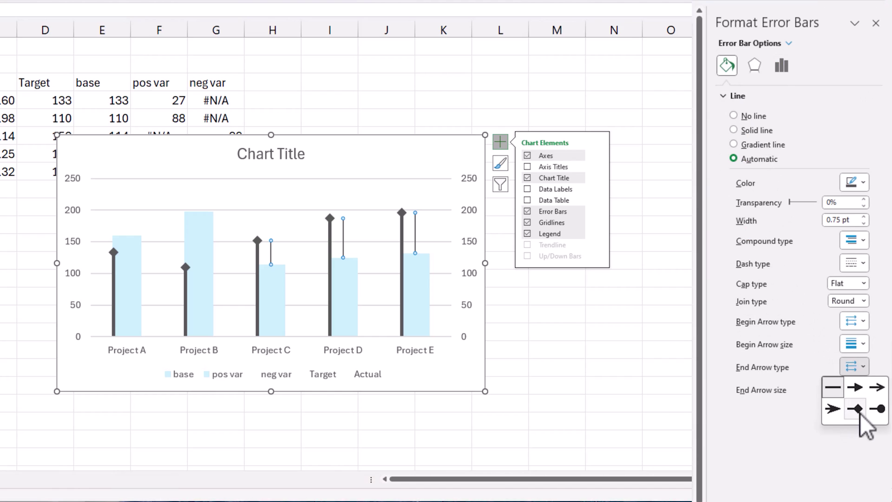
click(860, 389)
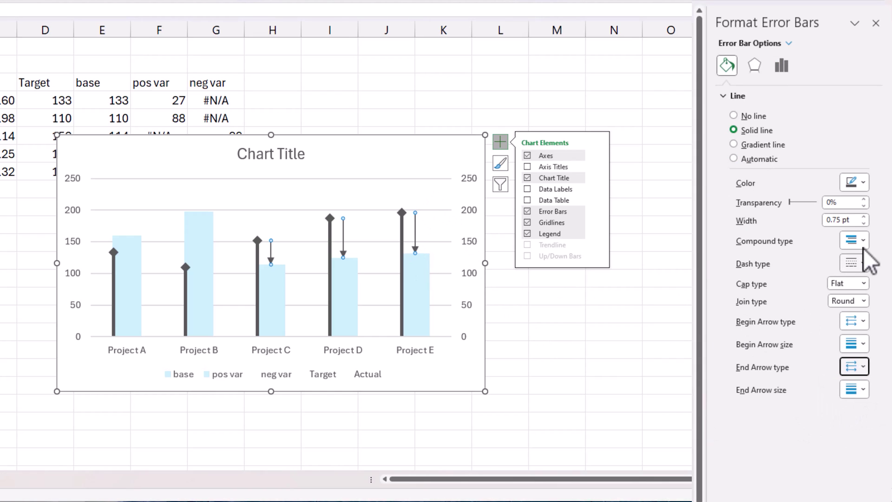
click(864, 183)
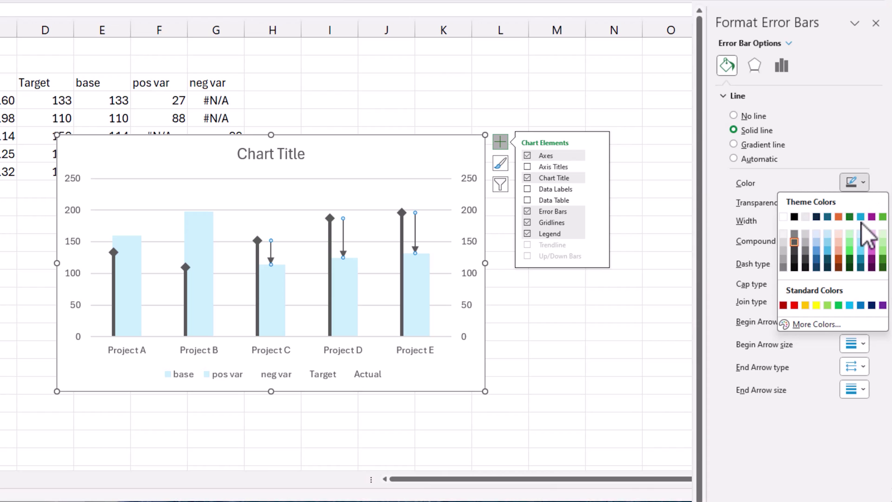
click(784, 305)
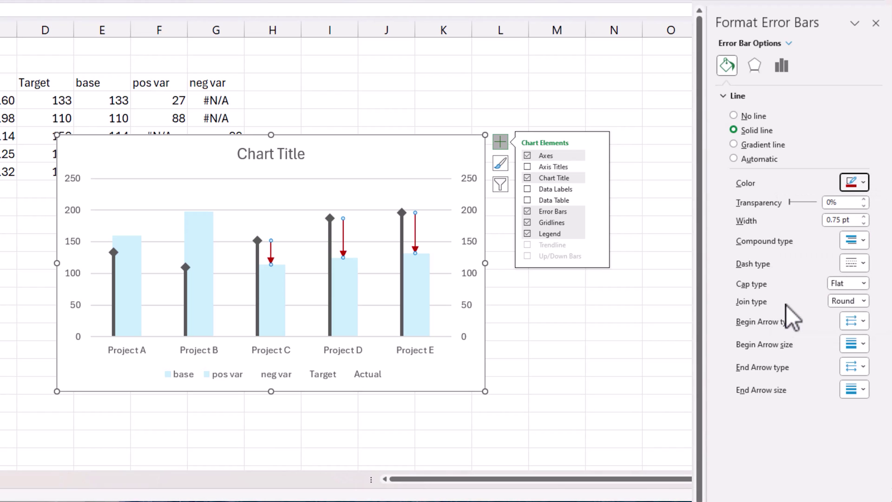
- Select the pos var series and add error bars to it
click(788, 44)
click(818, 194)
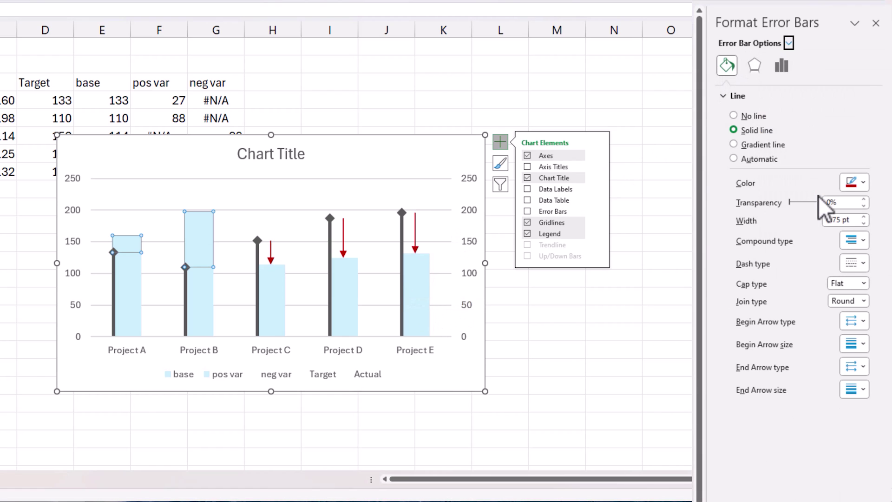
click(531, 210)
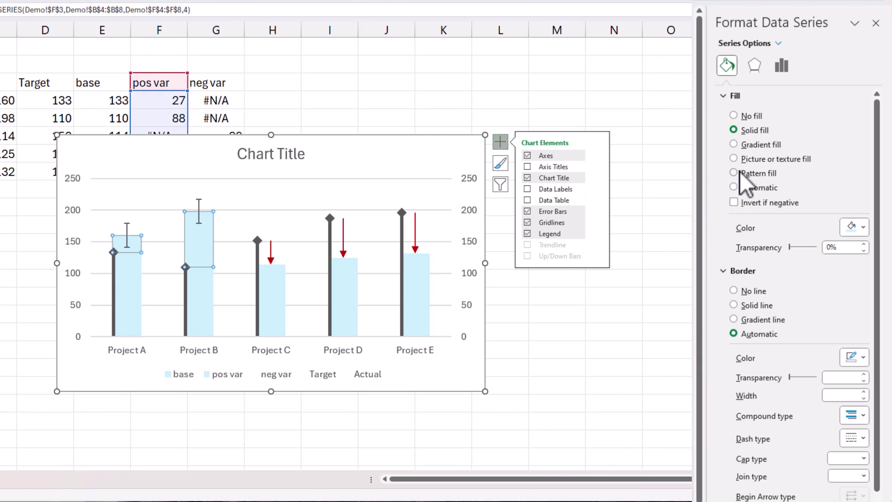
- Set the pos var error bars to Minus direction with No Cap and an error amount of 100 percent
click(781, 66)
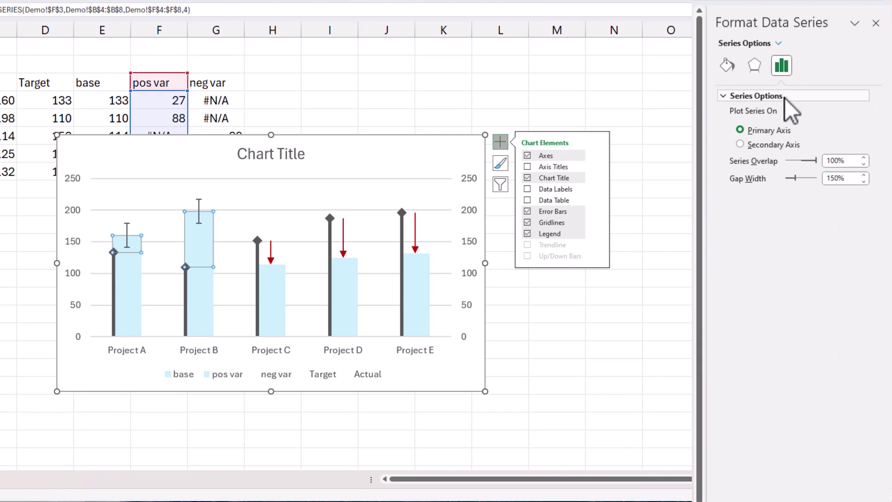
click(780, 46)
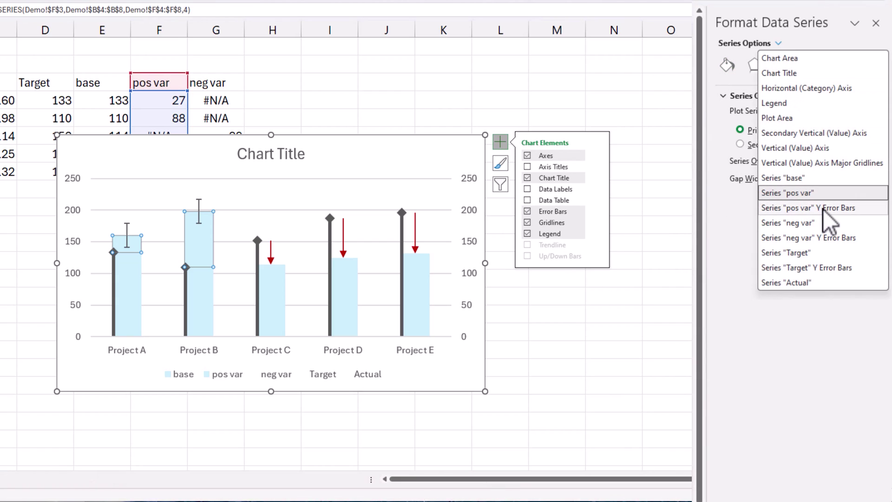
click(823, 210)
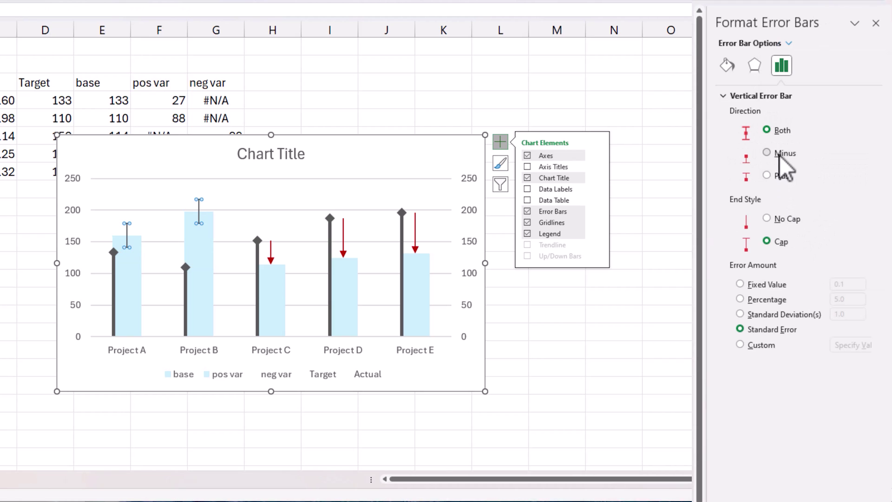
click(779, 153)
click(784, 218)
click(829, 299)
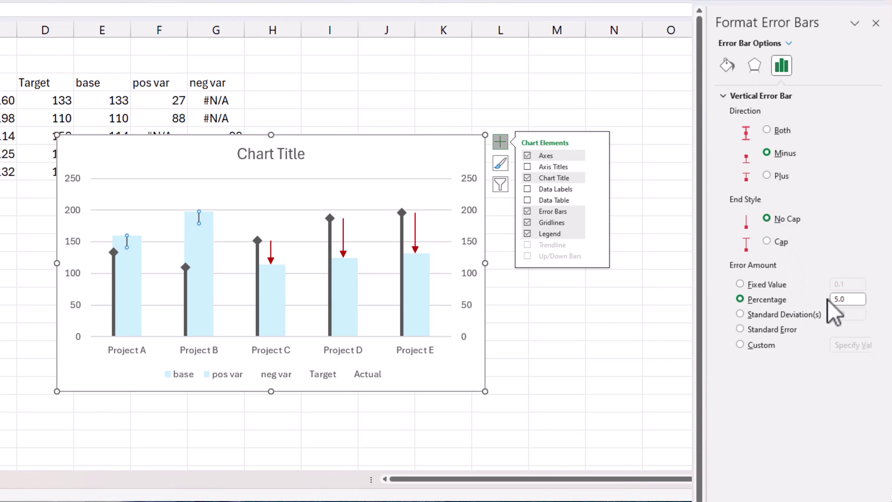
double_click(828, 300)
text(100)
key(Return)
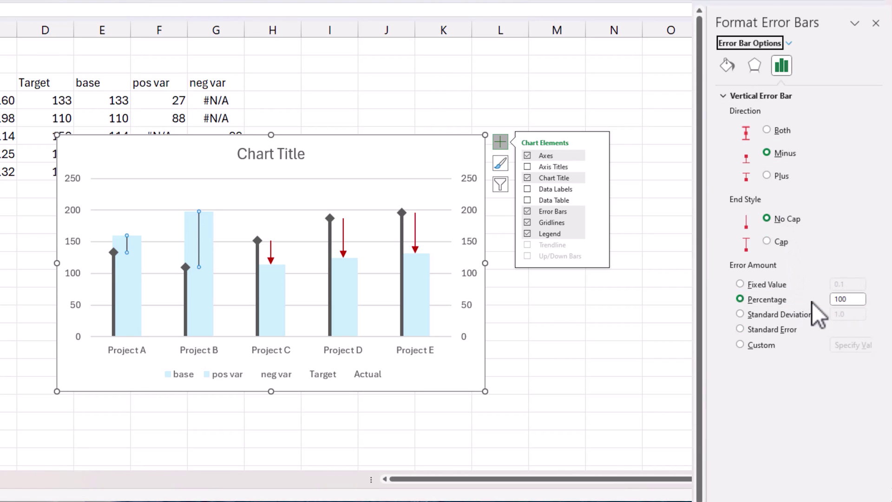
- Give the pos var error bars a solid line in the bright green theme color with a solid arrowhead at the beginning
click(727, 65)
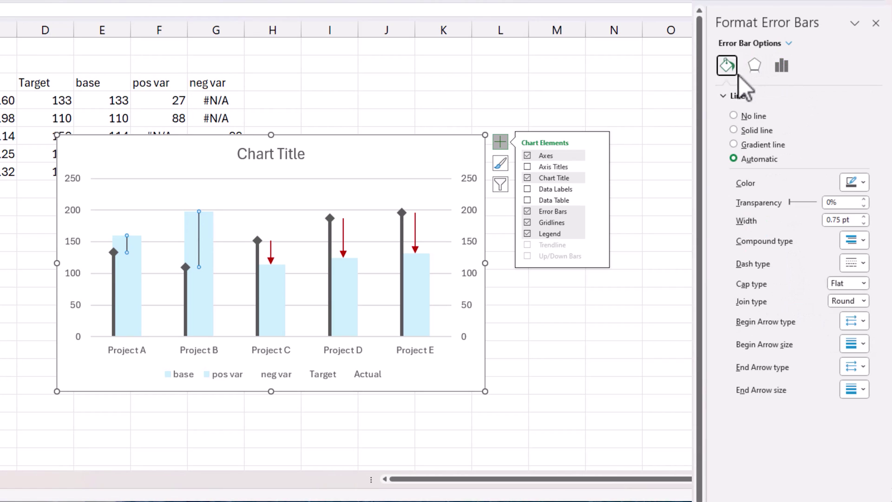
click(765, 131)
click(863, 183)
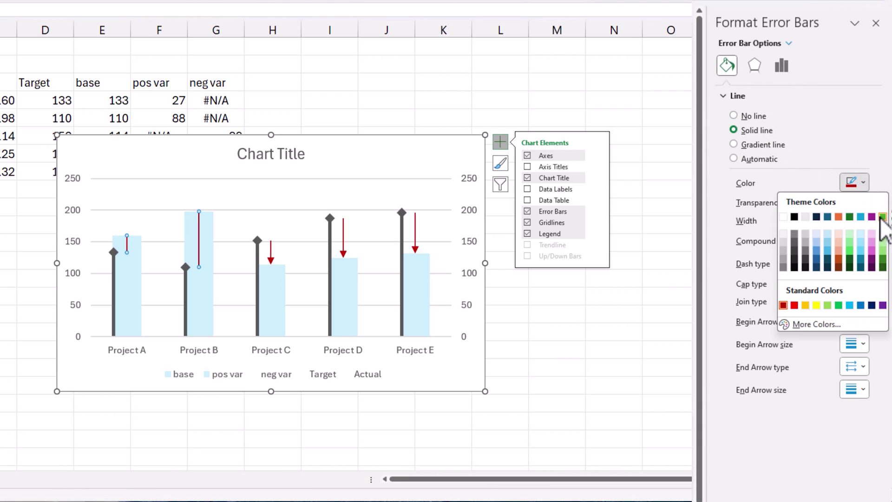
click(882, 217)
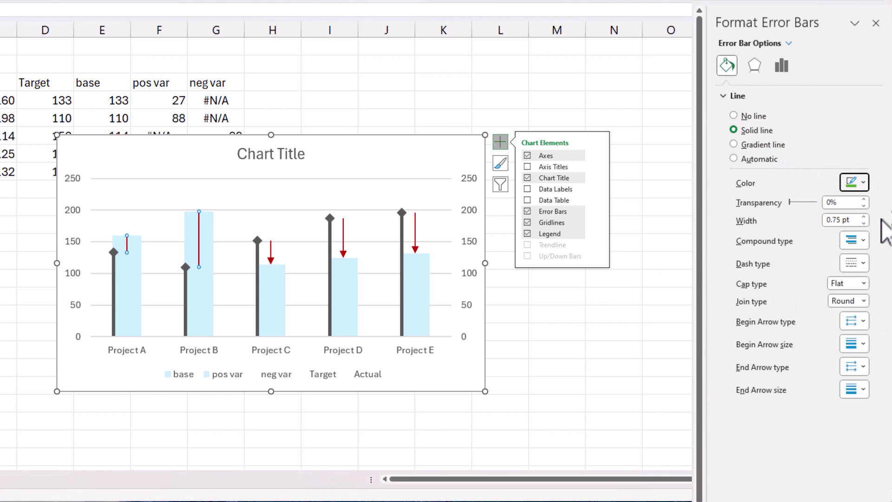
click(863, 321)
click(859, 355)
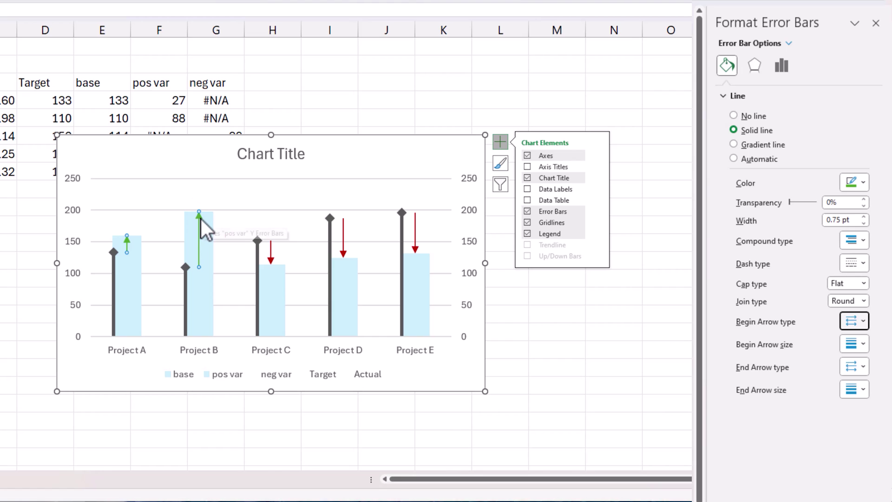
- Set the line width of the pos var error bars to 1.75 pt
click(864, 217)
click(864, 217)
click(863, 217)
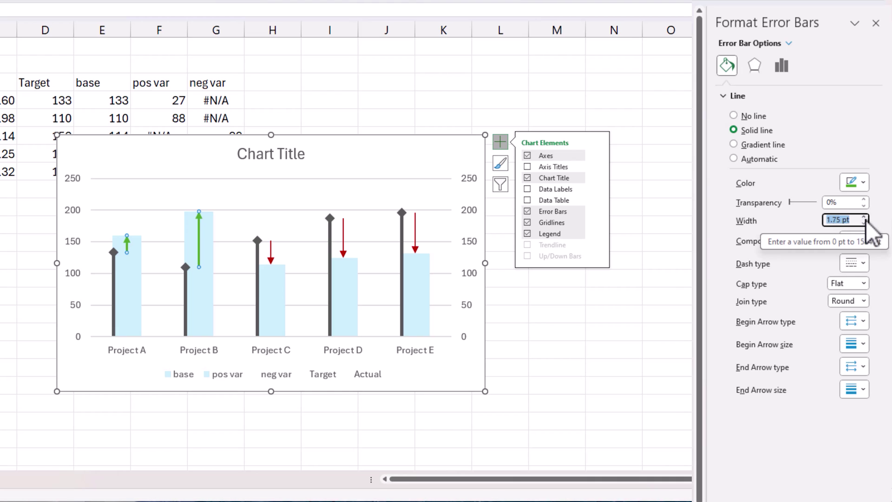
- Set the line width of the neg var error bars to 2 pt
click(416, 234)
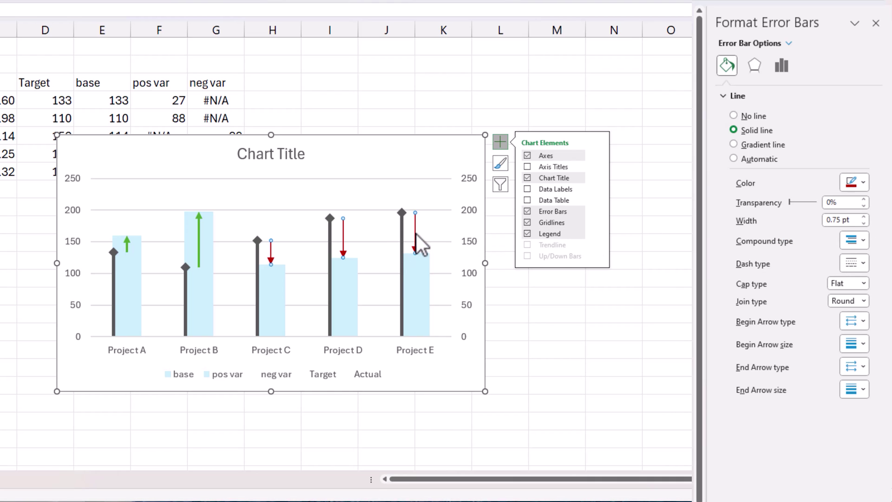
click(864, 216)
click(864, 216)
click(864, 216)
click(864, 217)
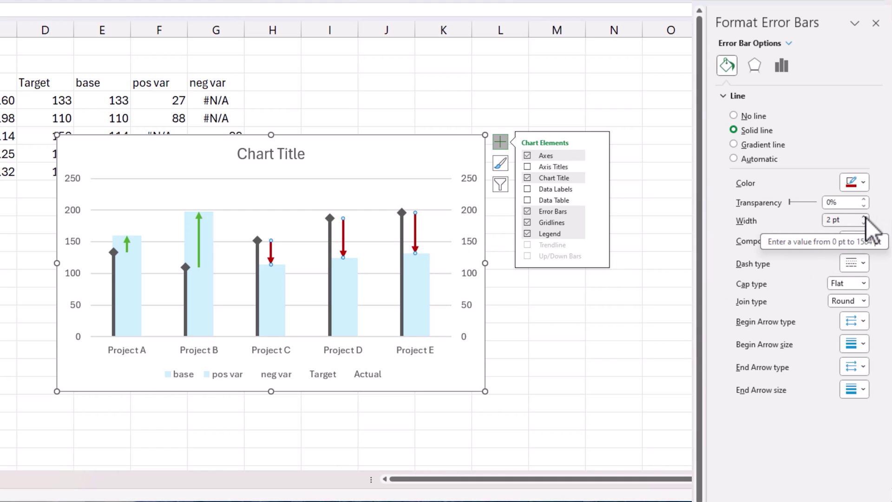
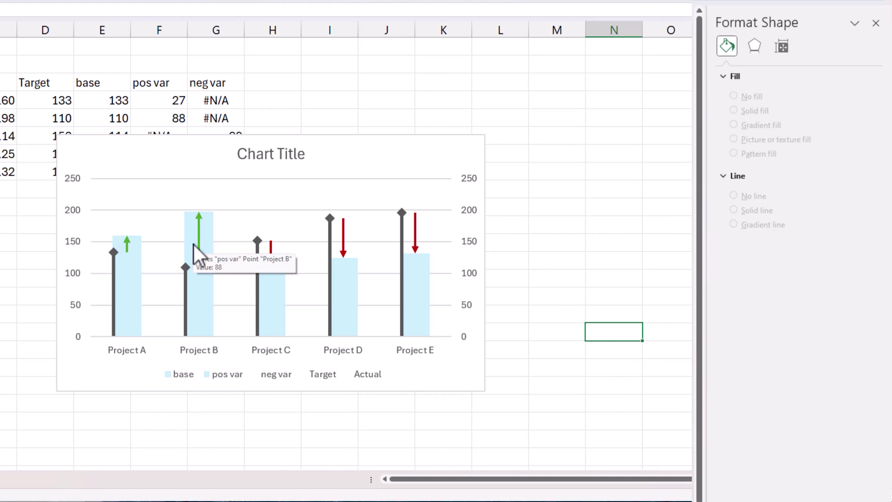
- Add data labels to the base series and position them at Inside Base
click(202, 325)
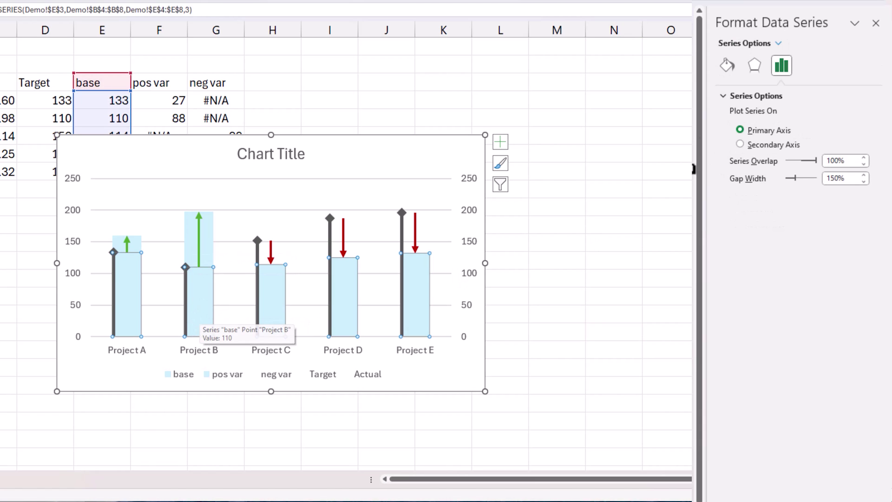
click(779, 44)
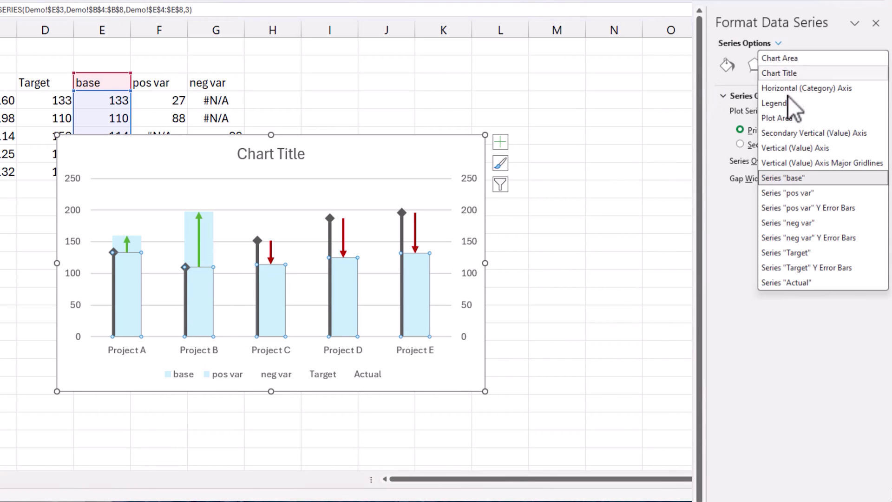
click(802, 178)
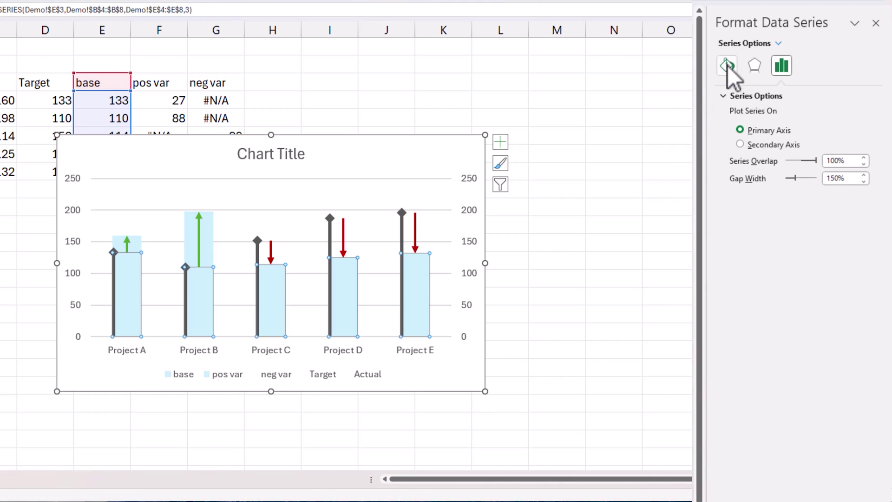
click(499, 144)
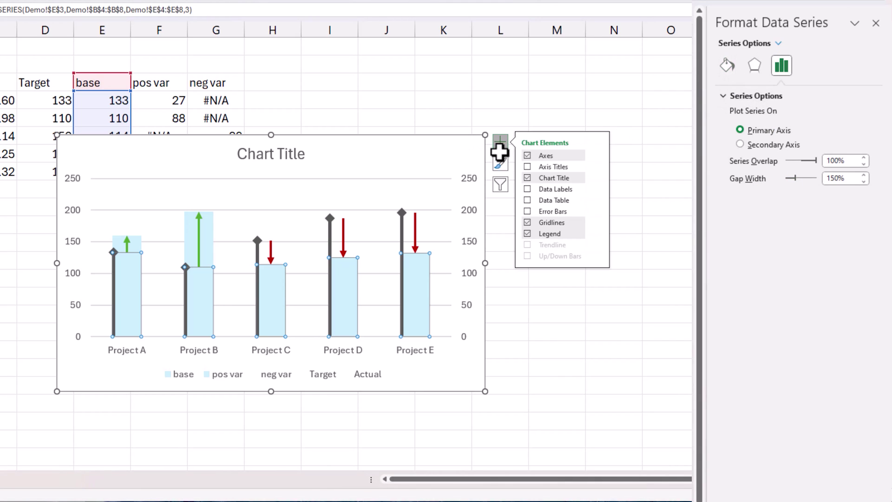
click(528, 190)
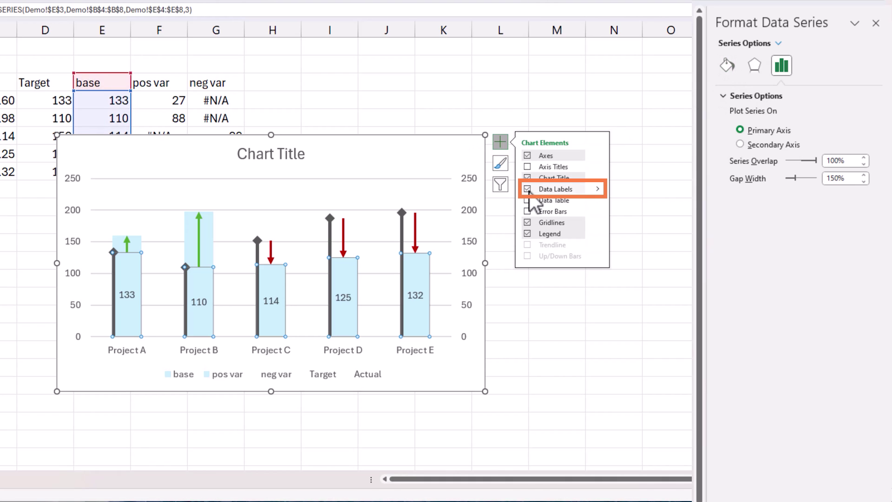
click(346, 299)
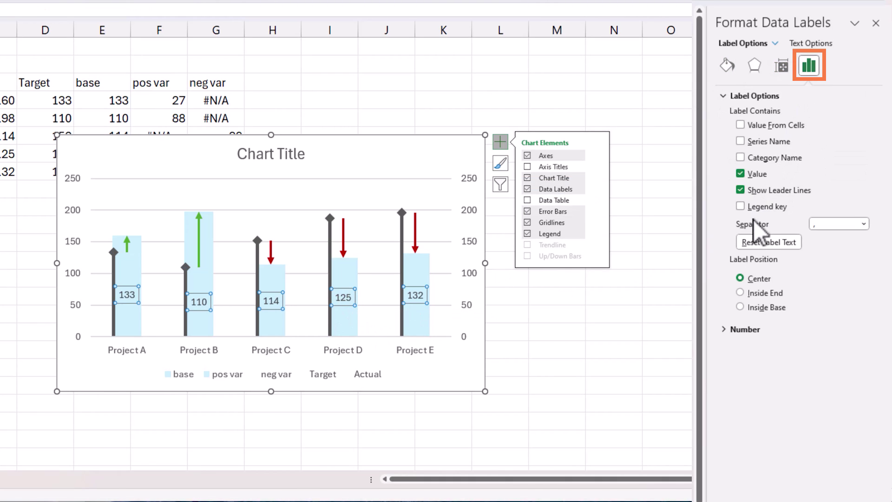
click(765, 308)
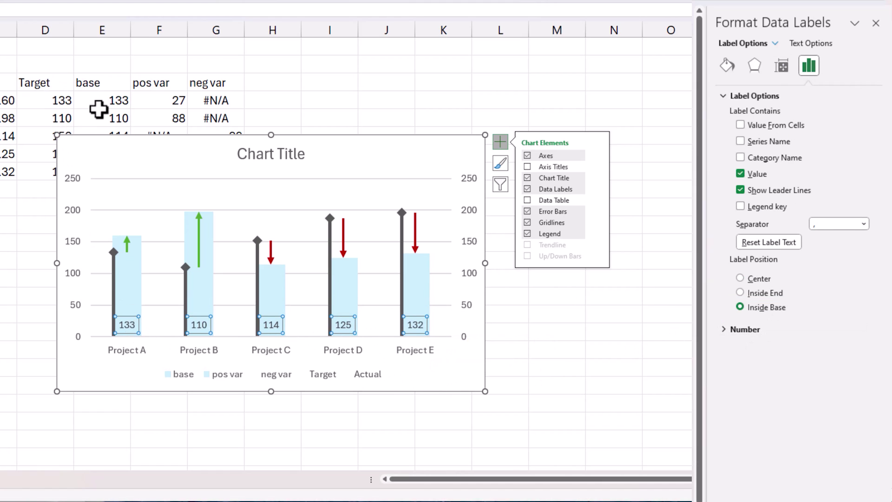
- Replace the base series label values with values from the Actual cells C4:C8
mouse_move(140, 290)
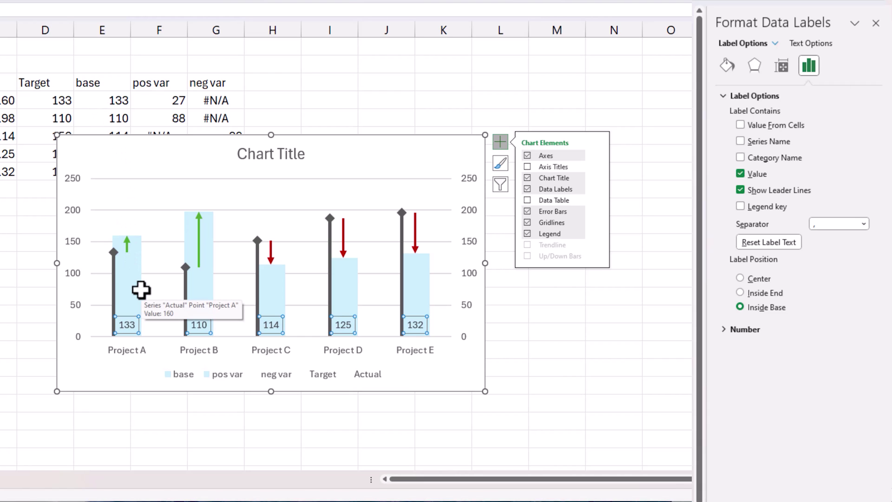
click(741, 174)
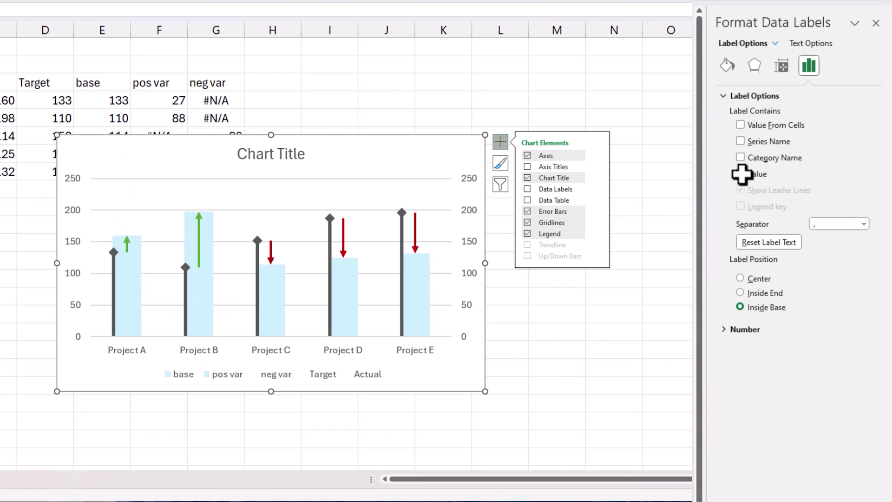
click(741, 125)
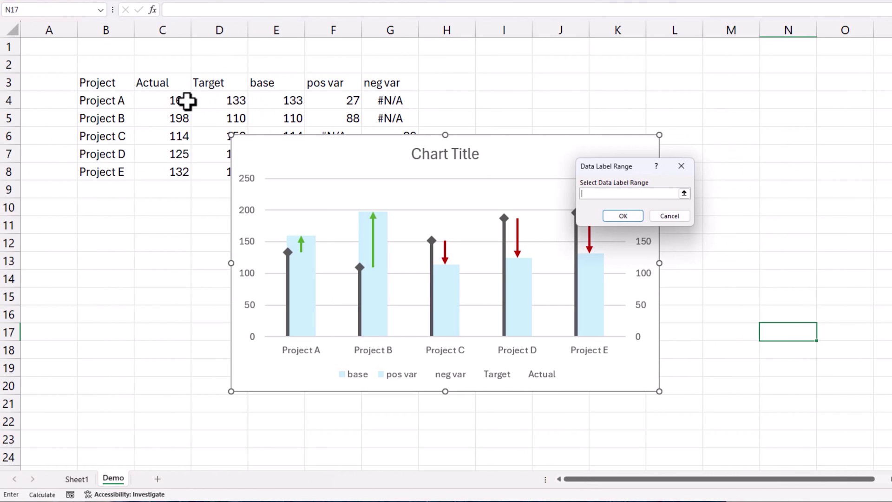
drag(5, 100, 3, 150)
drag(177, 150, 177, 170)
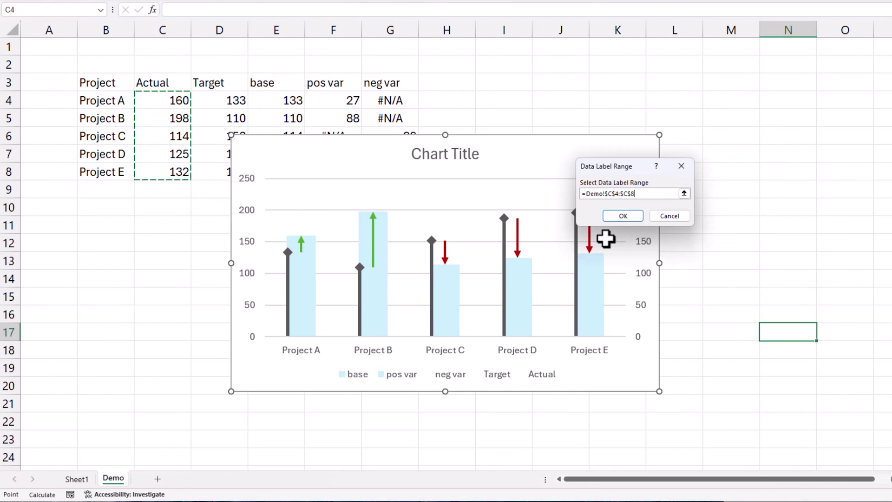
click(625, 214)
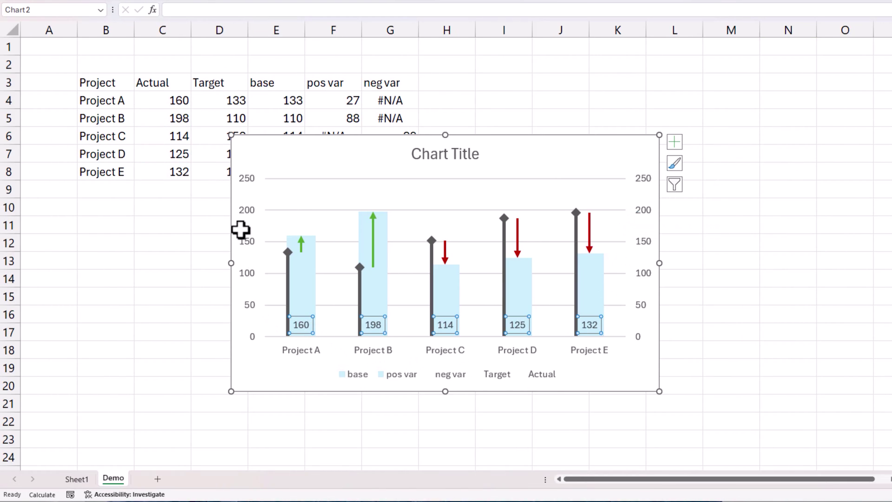
click(798, 342)
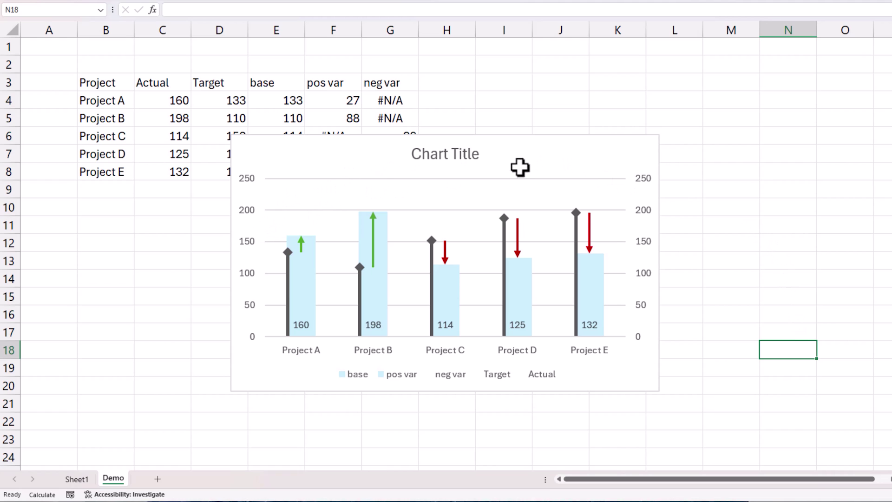
- Move the chart below the data table and enter the header max in H3
drag(528, 140, 486, 194)
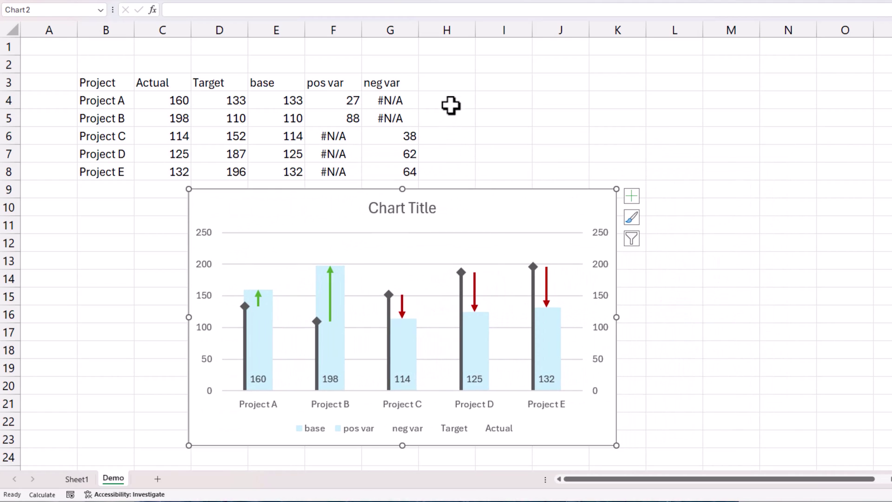
click(454, 88)
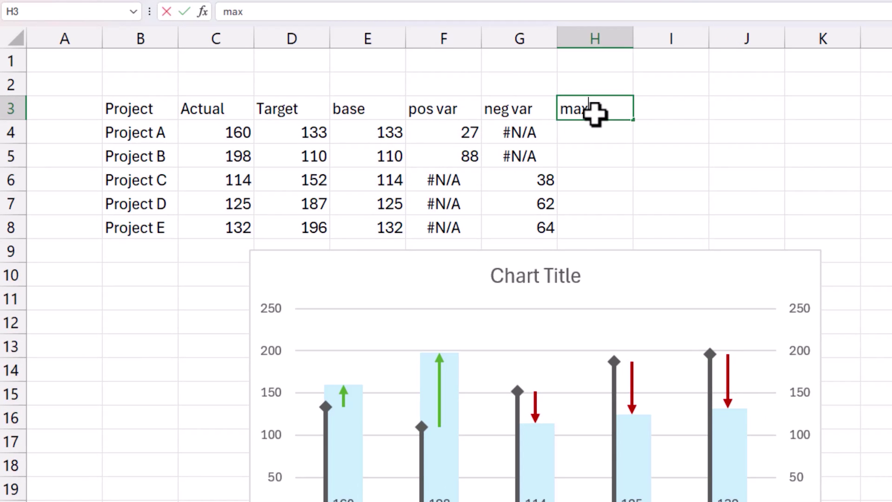
- Enter =MAX(C4:D4) in H4 and fill the formula down to H8
key(Down)
text(=max()
key(Left)
key(Left)
key(Left)
key(Left)
key(shift+Left)
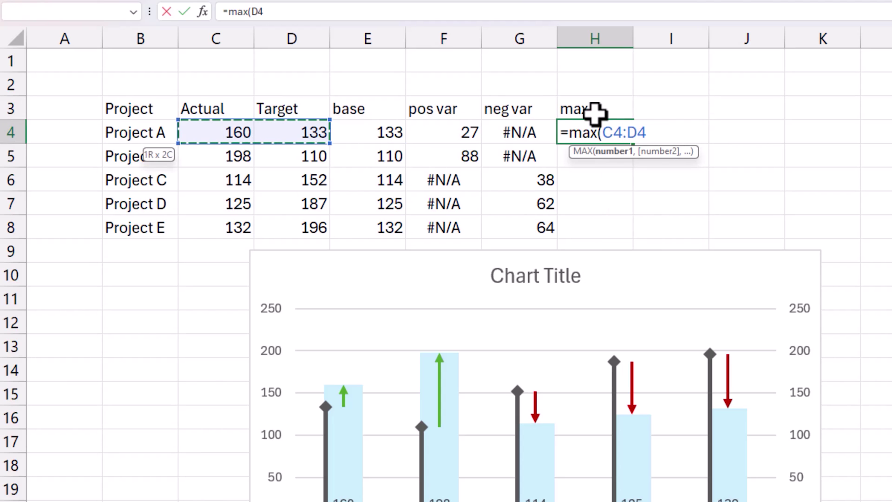
text())
key(ctrl+Return)
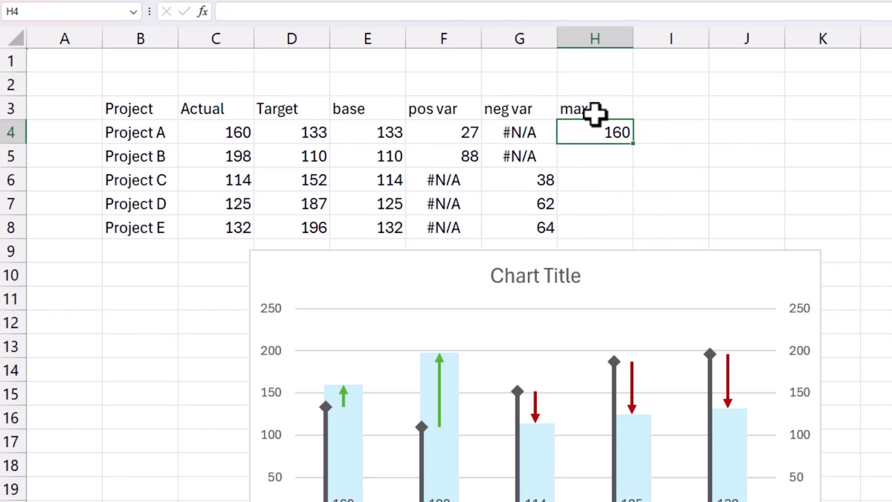
drag(632, 144, 631, 226)
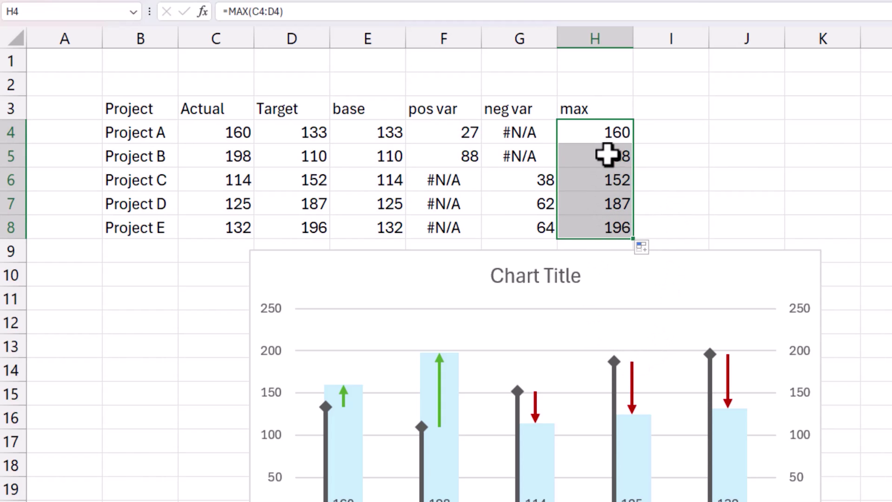
- Enter the header variance in I3
click(643, 107)
text(variance)
key(Return)
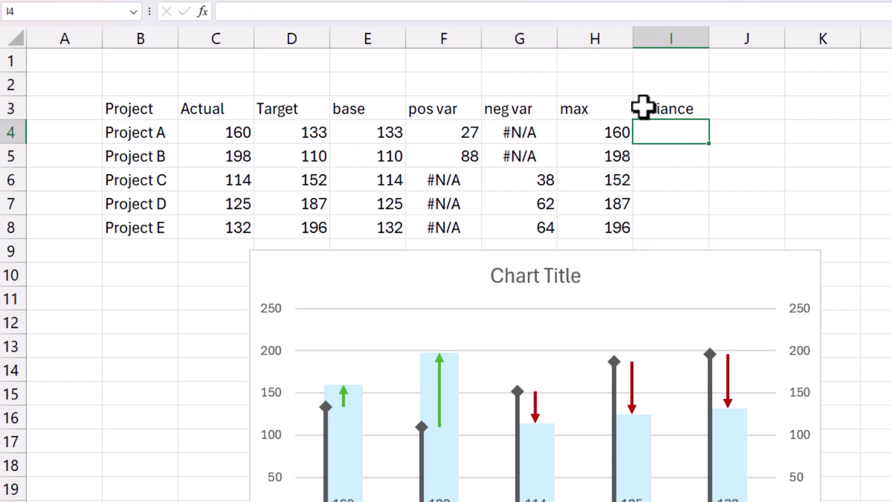
- Enter the formula =C4-E4 in I4 for Project A's variance
text(=)
key(Left)
key(Left)
key(Left)
key(Left)
key(Left)
key(Left)
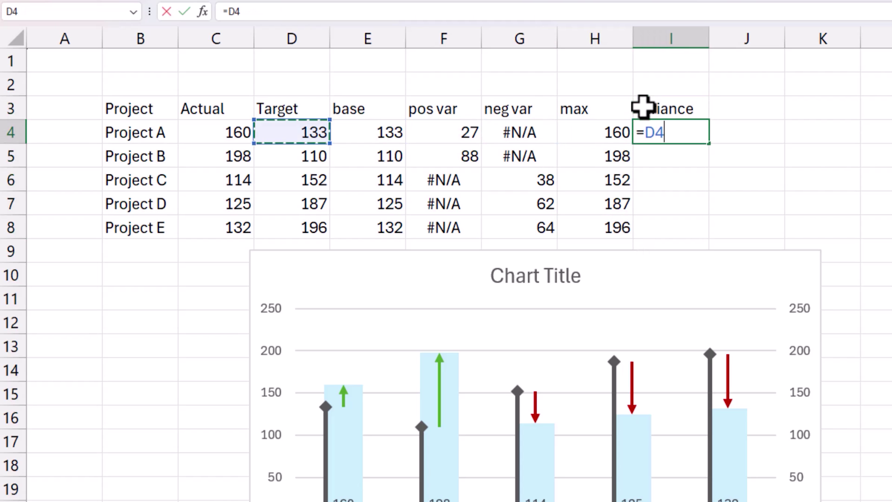
text(-)
key(Left)
key(Left)
key(Left)
key(Left)
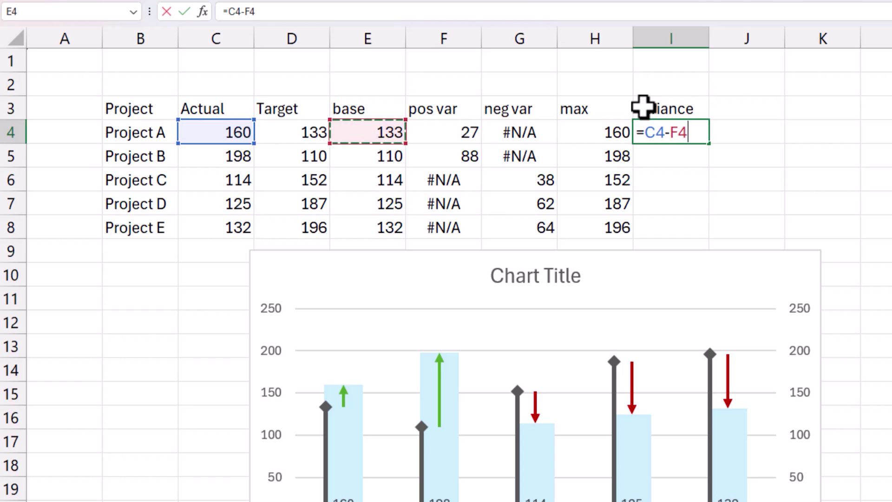
key(Return)
key(Up)
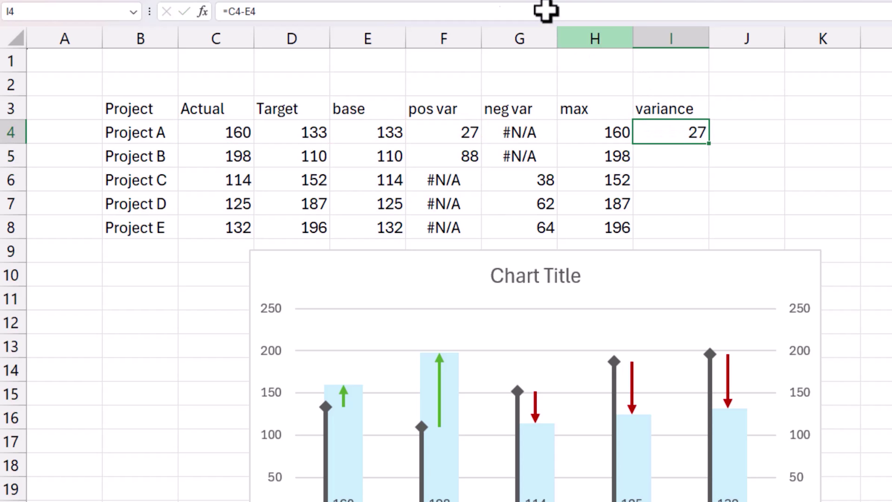
- Correct the formula in I4 to =C4-D4 and fill it down to I8
click(246, 9)
key(BackSpace)
key(BackSpace)
text(D4)
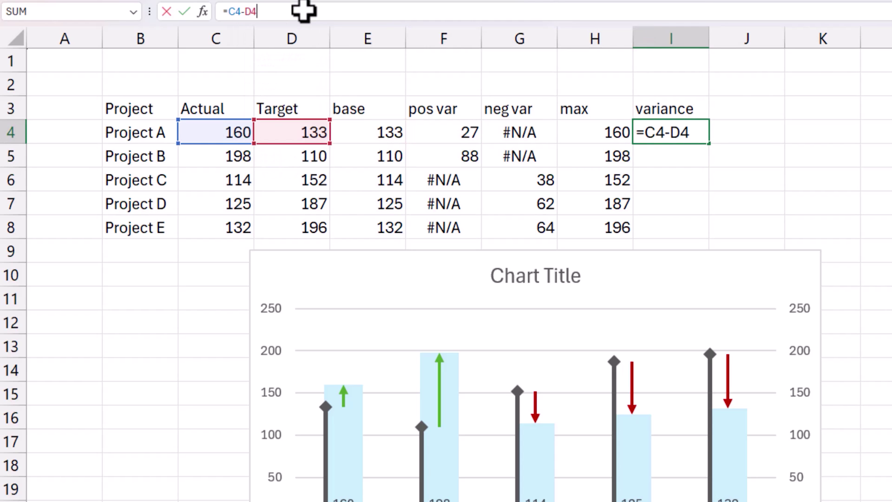
key(Return)
key(Up)
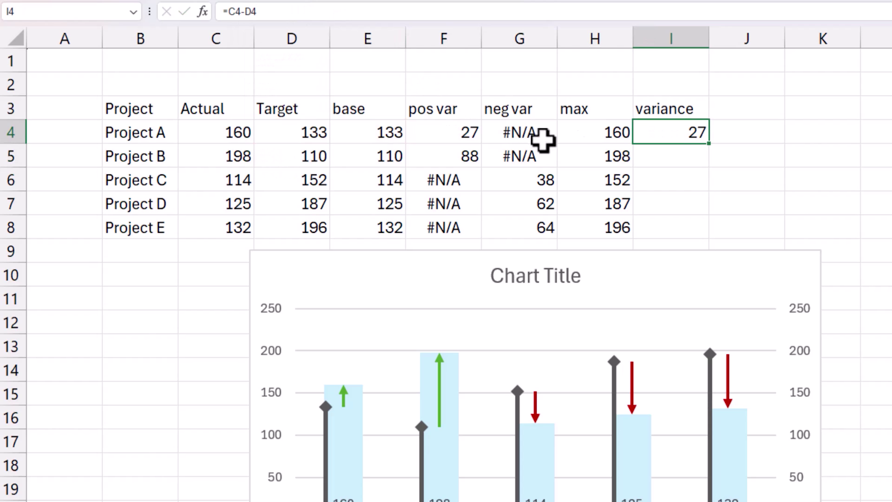
drag(708, 143, 706, 227)
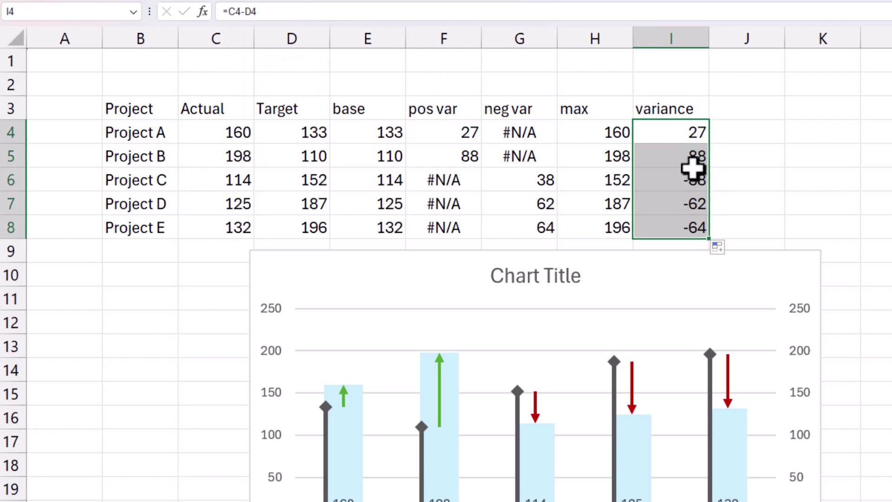
- Start adding a new data series to the chart, with its name taken from the variance header in I3
click(609, 114)
drag(610, 131, 607, 225)
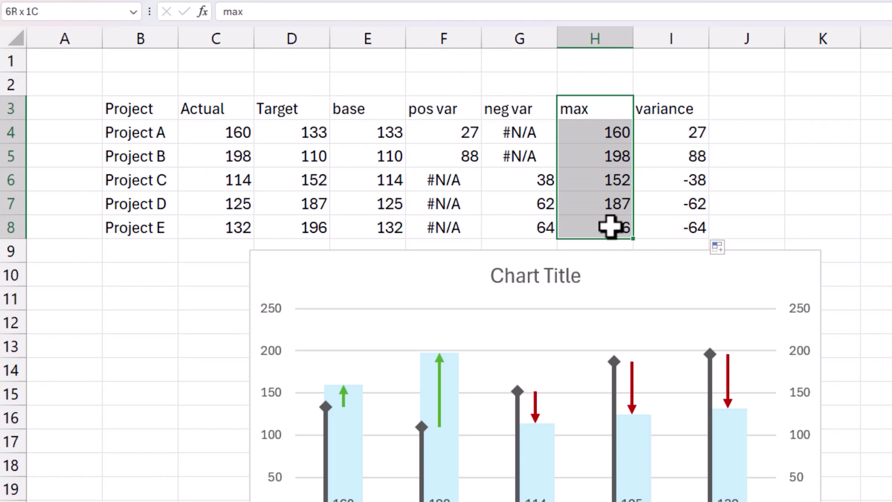
right_click(549, 362)
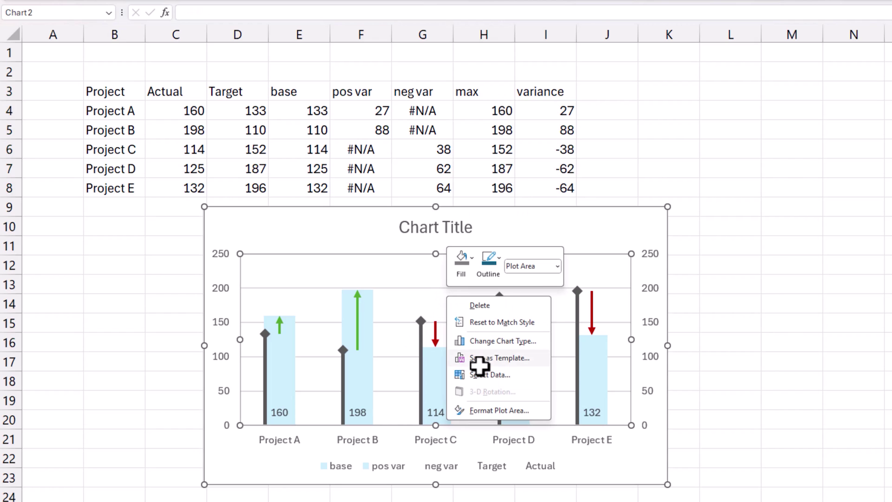
click(511, 402)
click(532, 208)
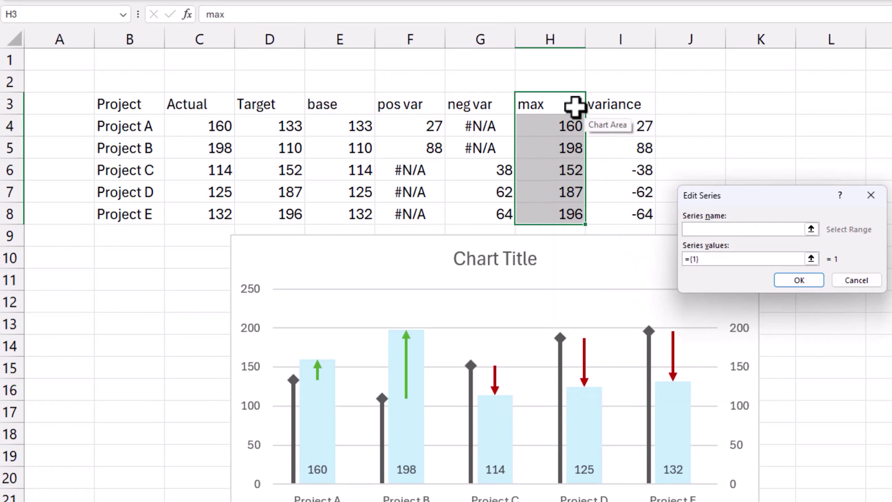
click(599, 108)
click(739, 259)
text(+)
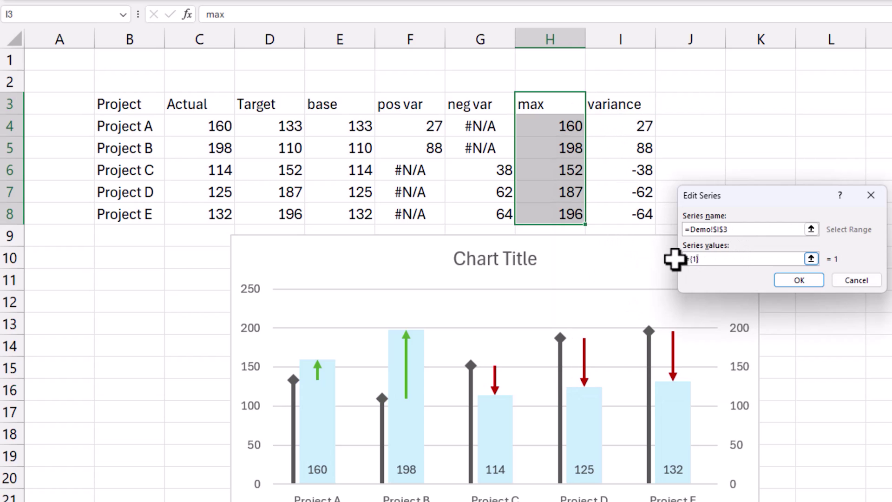
drag(560, 124, 561, 215)
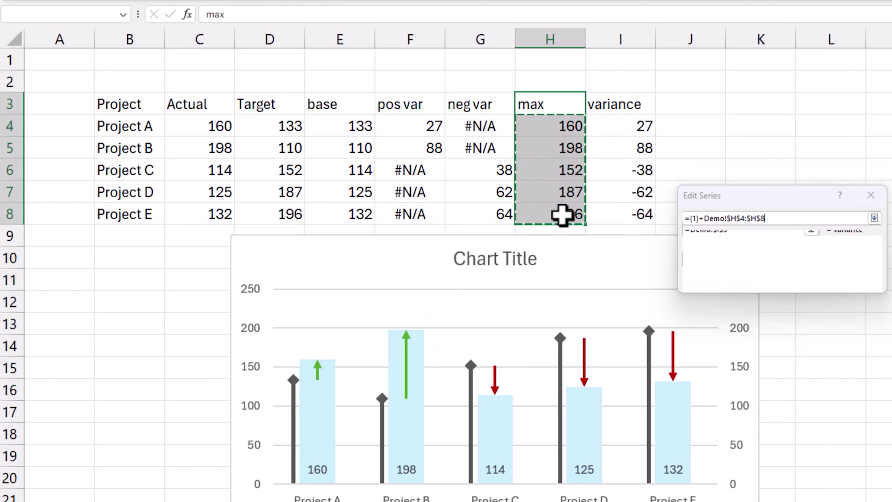
key(Return)
click(625, 304)
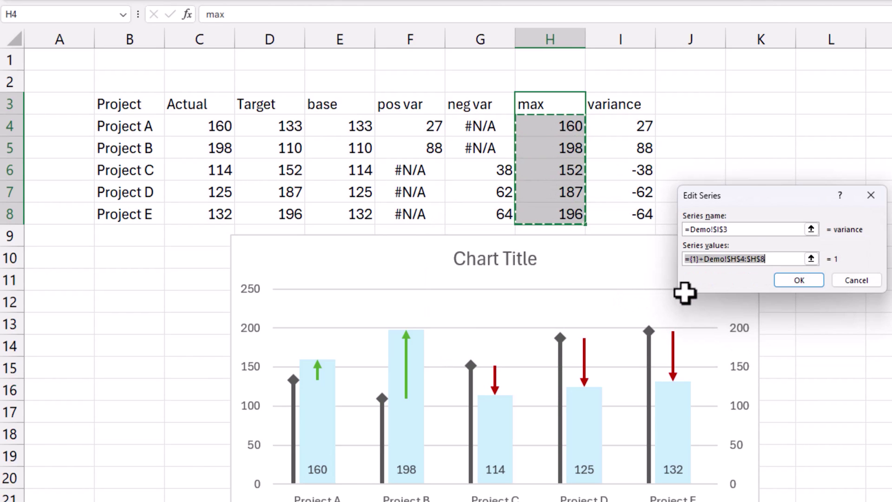
- Set the new variance series' values to the max cells H4:H8
key(BackSpace)
drag(569, 133, 567, 213)
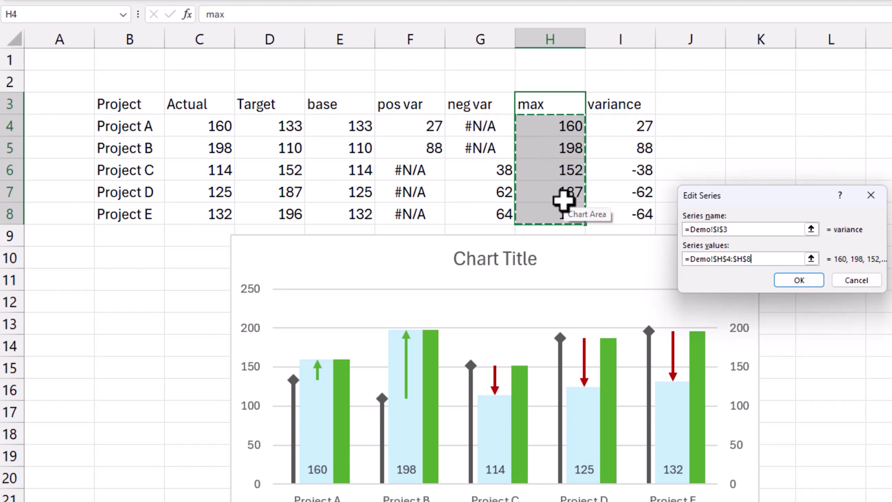
click(785, 280)
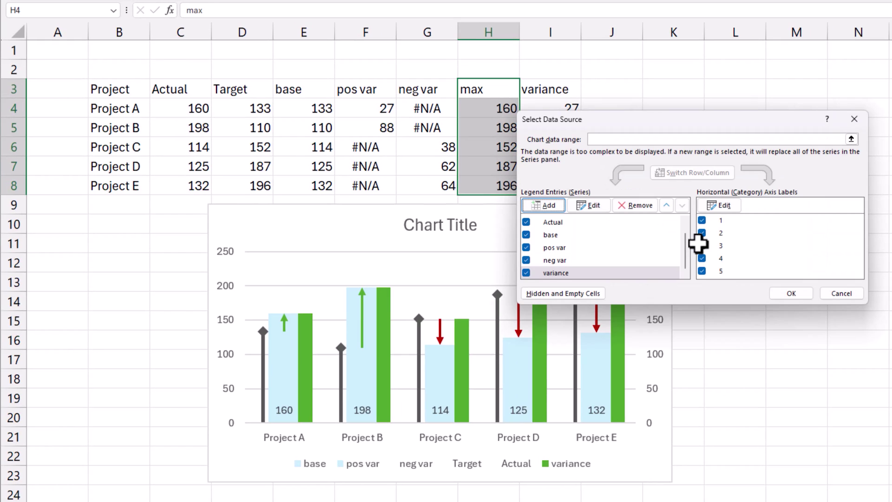
- Set the variance series' category axis labels to the project names in B4:B8 and accept the data source changes
click(727, 208)
drag(134, 112, 129, 183)
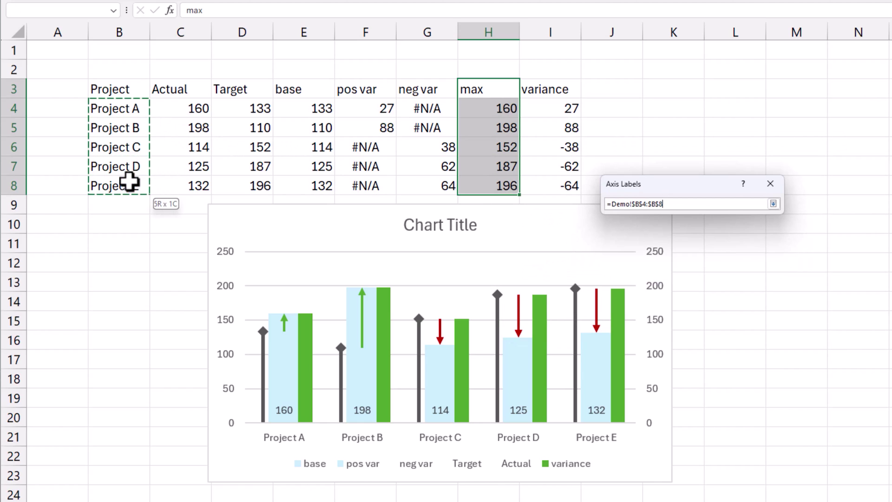
click(650, 224)
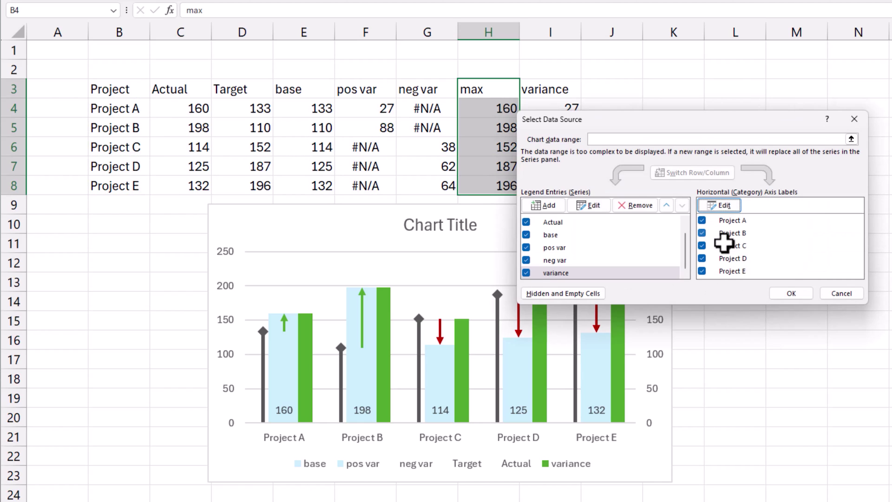
click(800, 293)
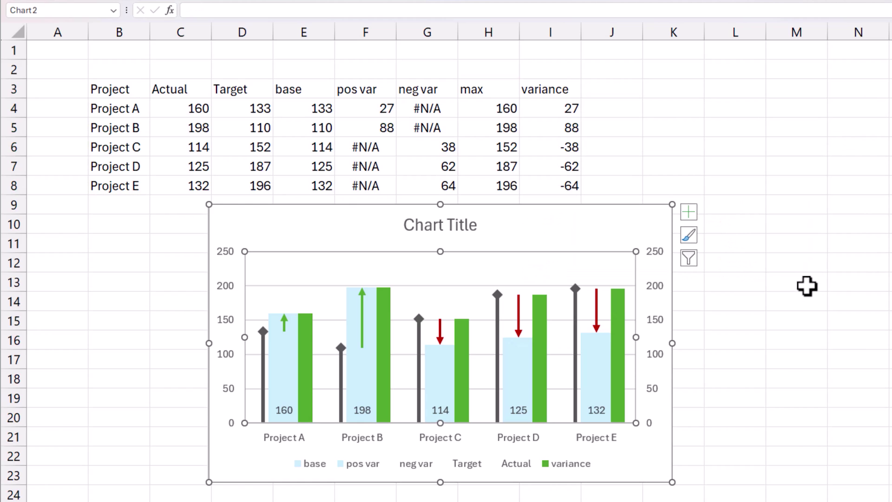
key(Escape)
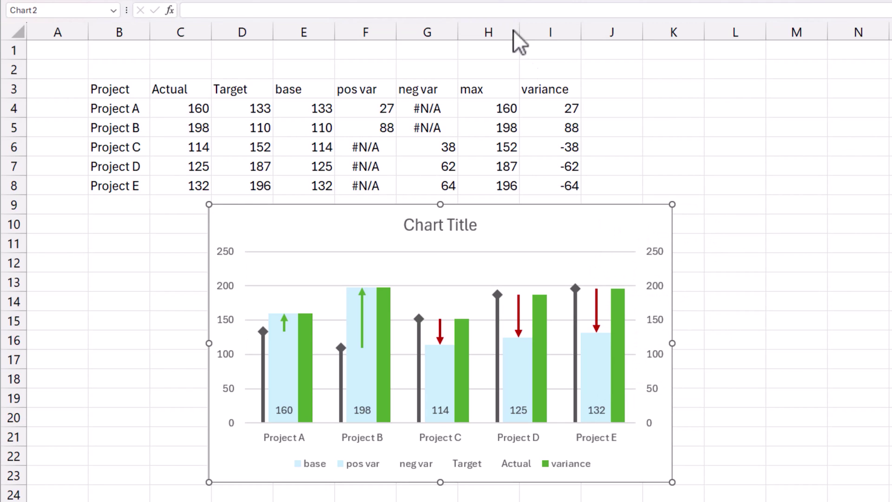
- Change the variance series' chart type to Line in the custom combination chart
click(390, 297)
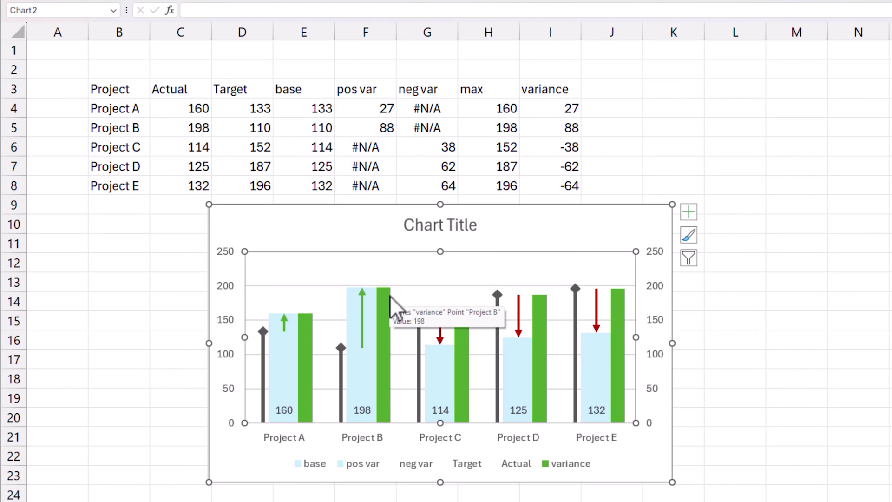
right_click(400, 296)
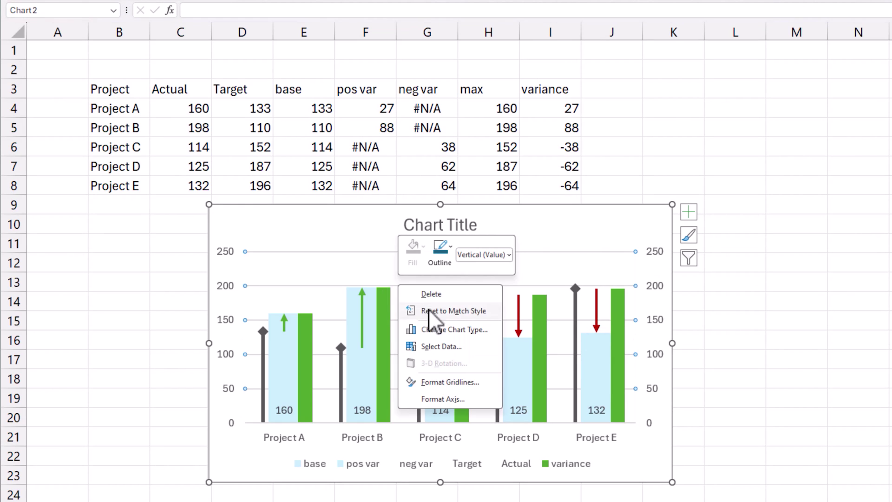
click(436, 331)
drag(754, 317, 752, 341)
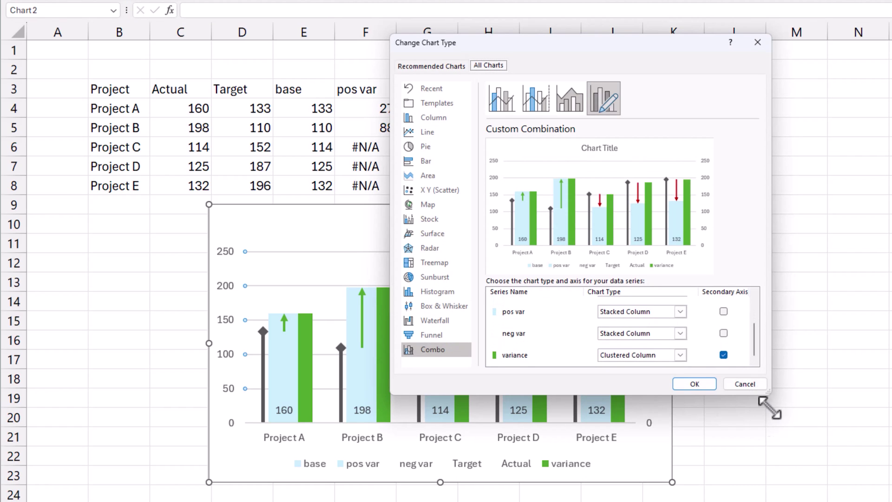
drag(769, 398, 783, 474)
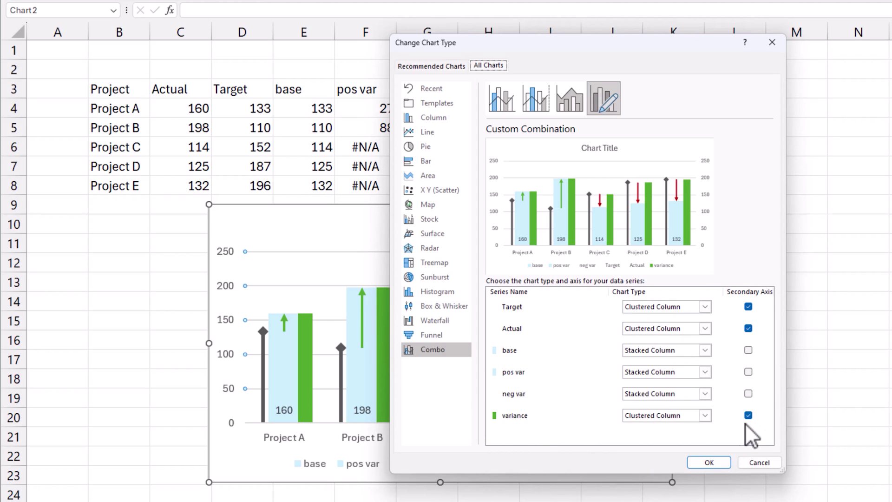
click(706, 416)
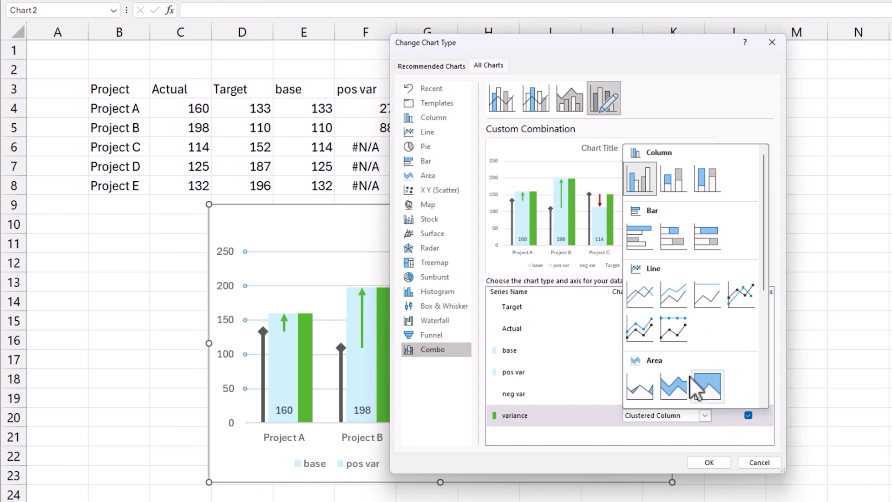
click(654, 299)
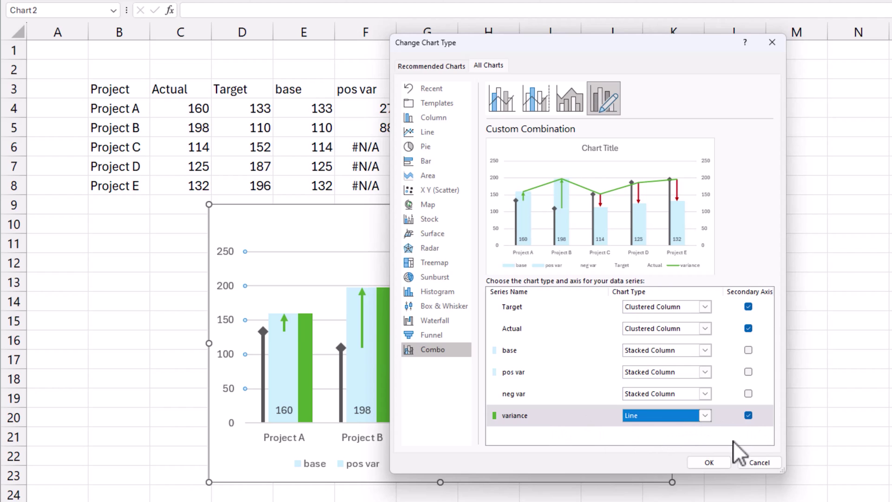
click(725, 460)
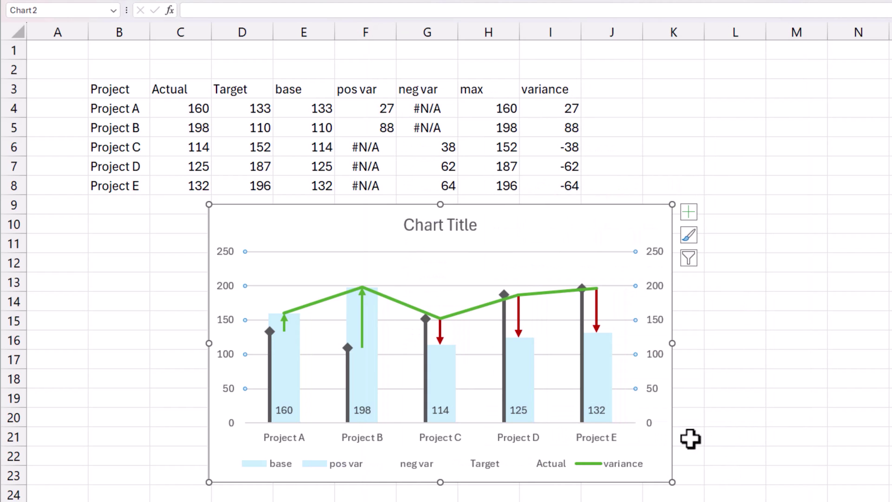
- Format the variance series with No line and add data labels to it
click(474, 312)
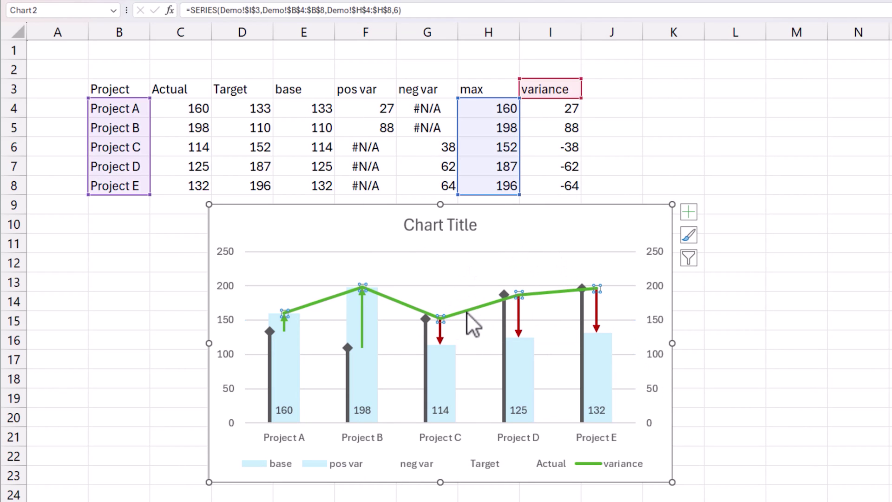
double_click(475, 314)
click(737, 134)
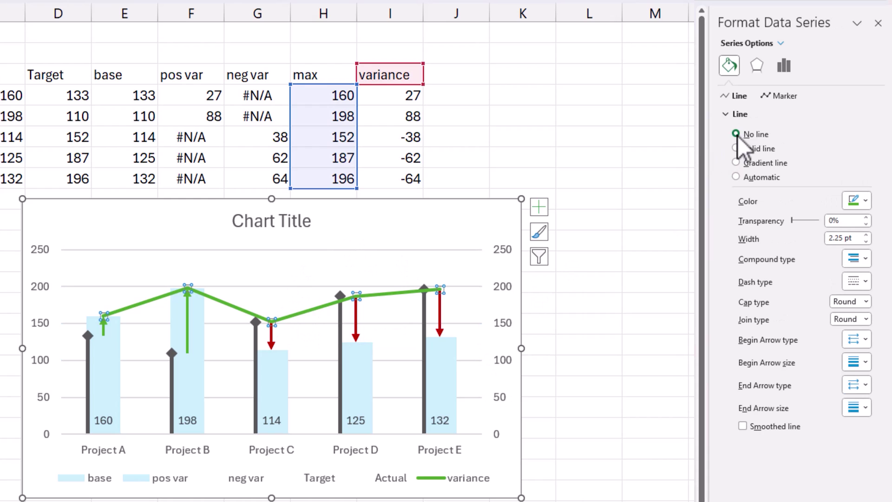
click(540, 208)
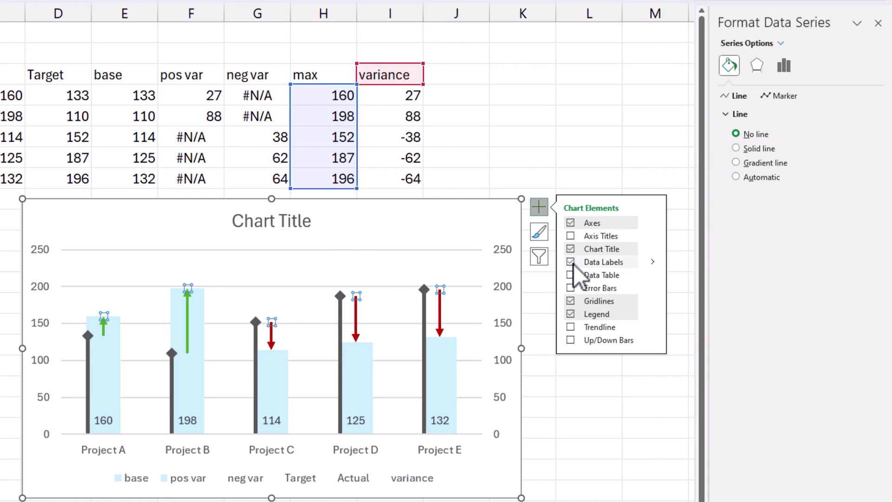
click(571, 263)
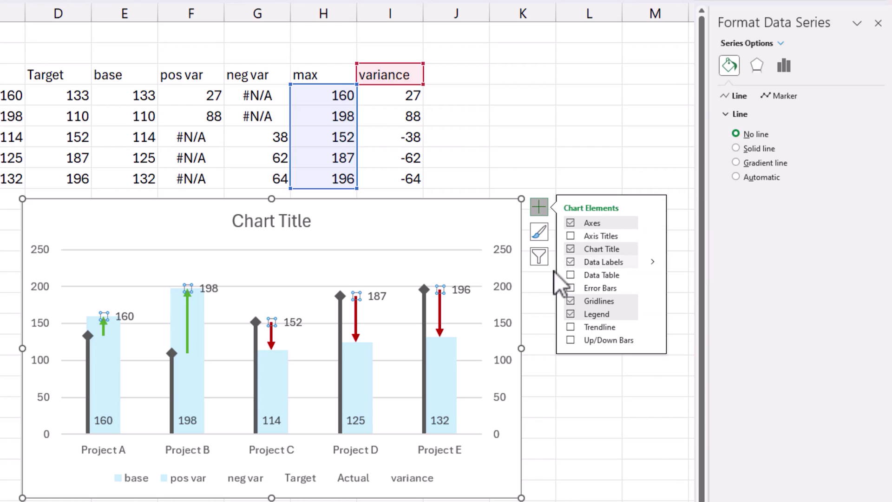
- Set the position of the variance series' data labels to Above
click(466, 291)
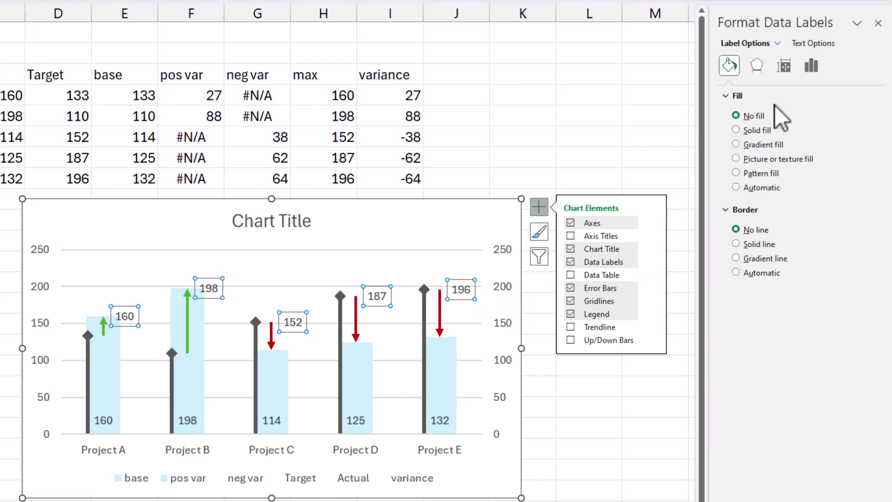
click(811, 69)
click(795, 96)
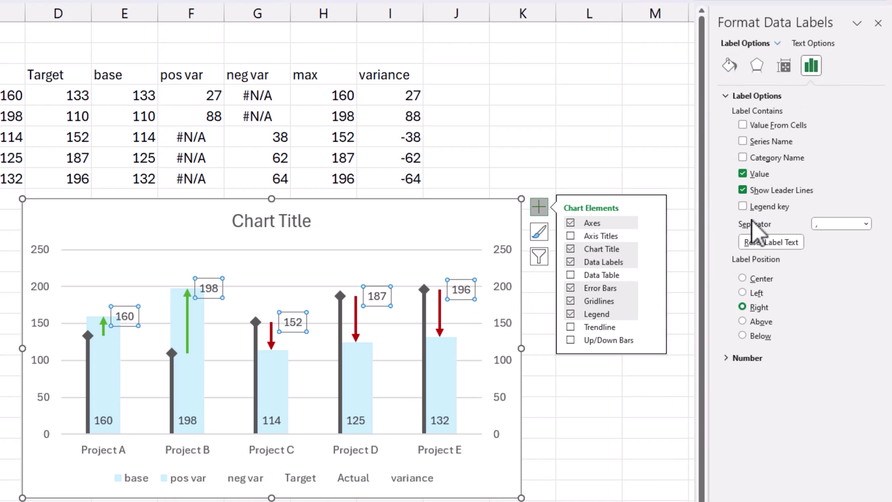
click(745, 322)
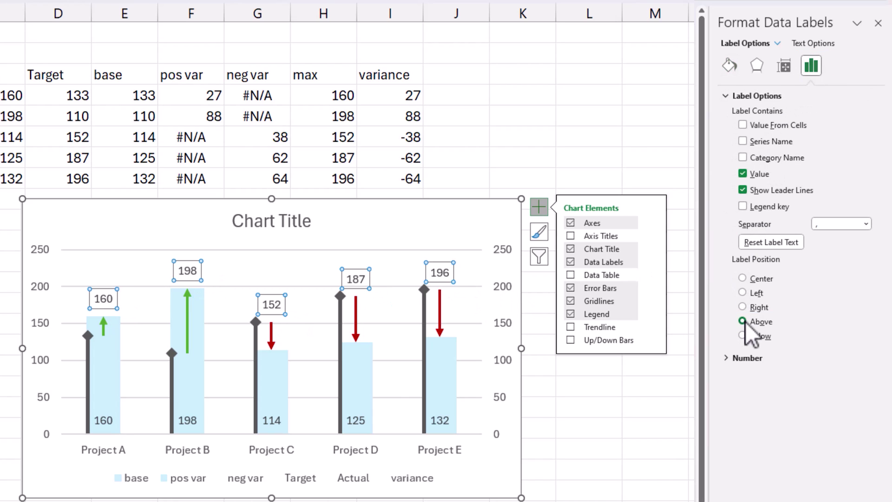
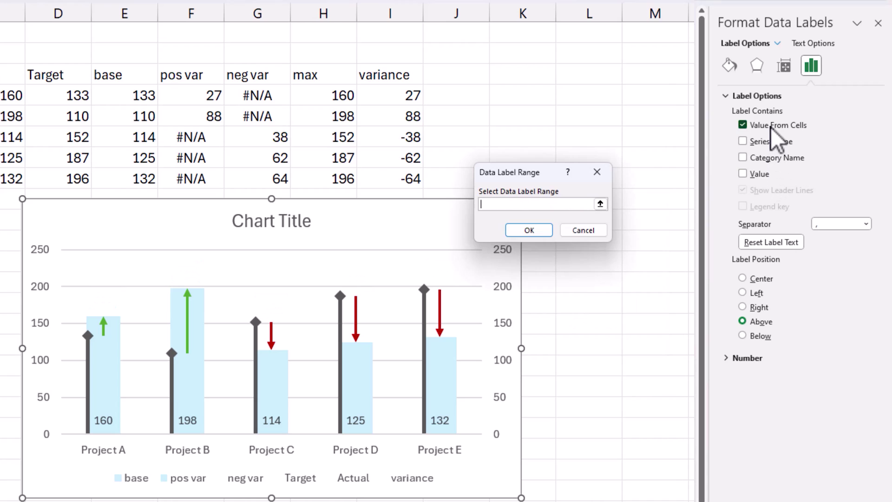
- Make the variance series' data labels show the values from cells I4:I8 instead of the series value
drag(392, 97, 397, 179)
click(539, 233)
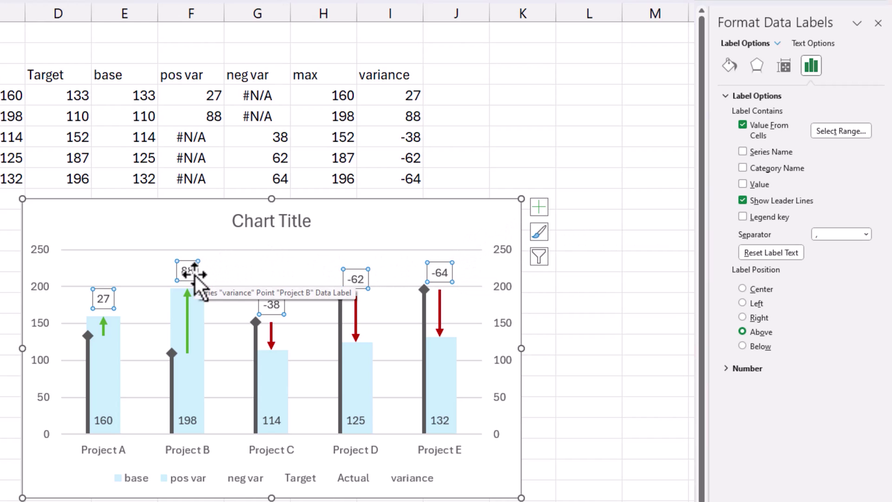
key(Escape)
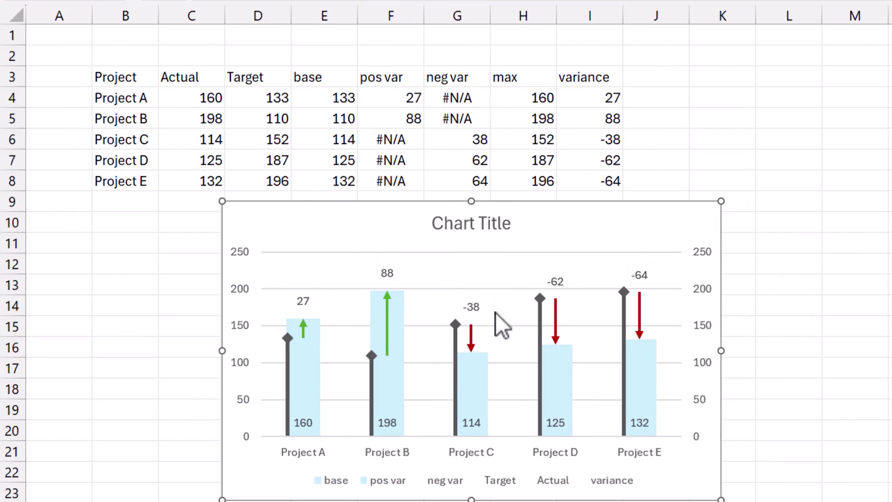
- Format the chart's major gridlines as solid lines in a very light grey
click(560, 283)
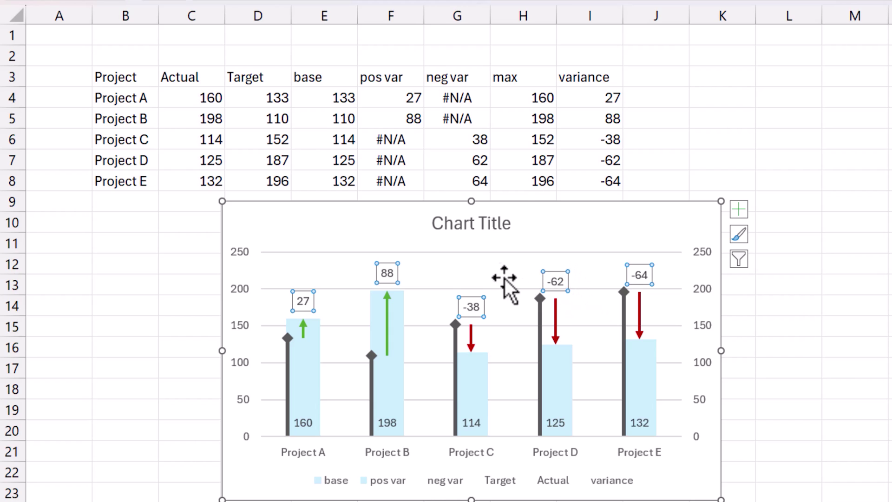
right_click(496, 252)
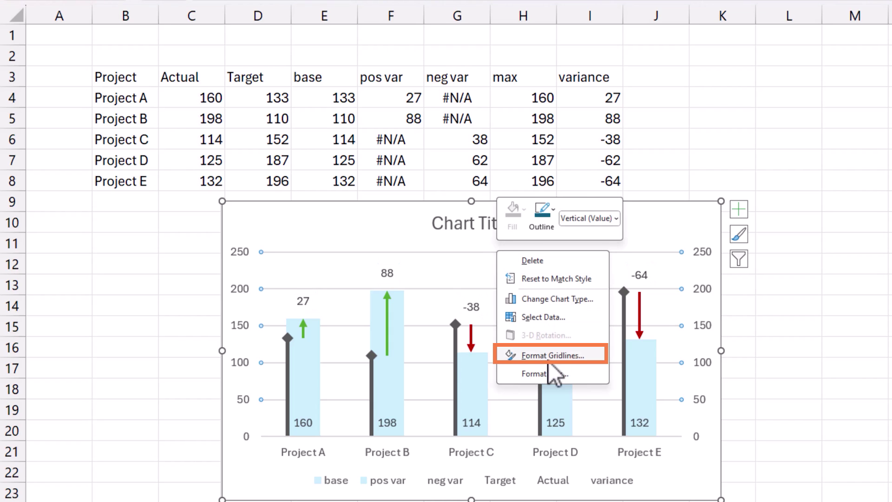
click(558, 408)
click(751, 134)
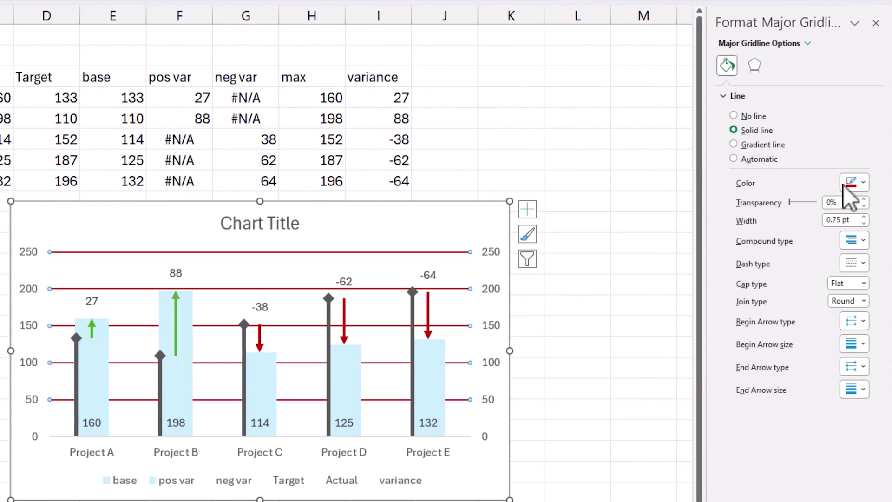
click(854, 182)
click(786, 234)
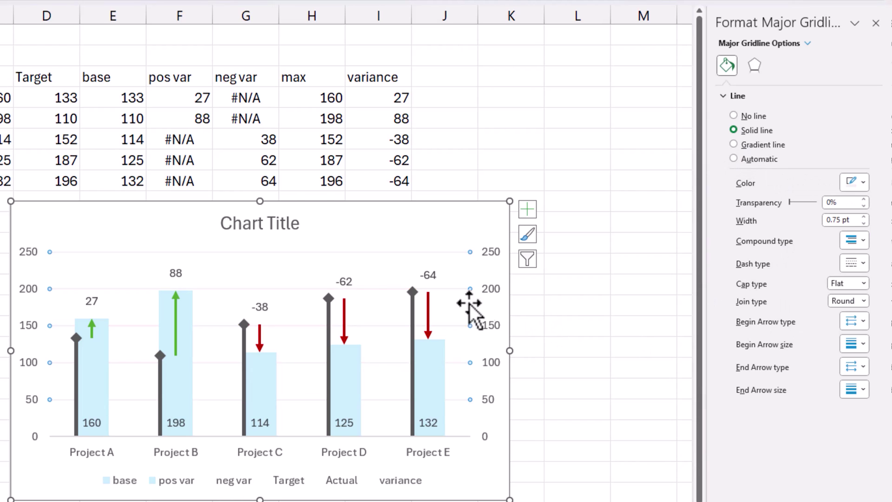
- Change the chart title to "Actual vs Target with Variances"
click(284, 225)
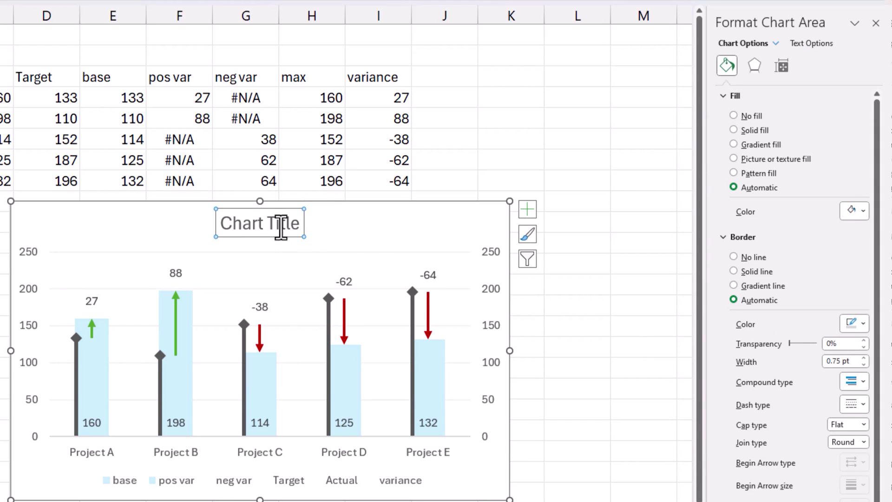
click(287, 225)
triple_click(294, 227)
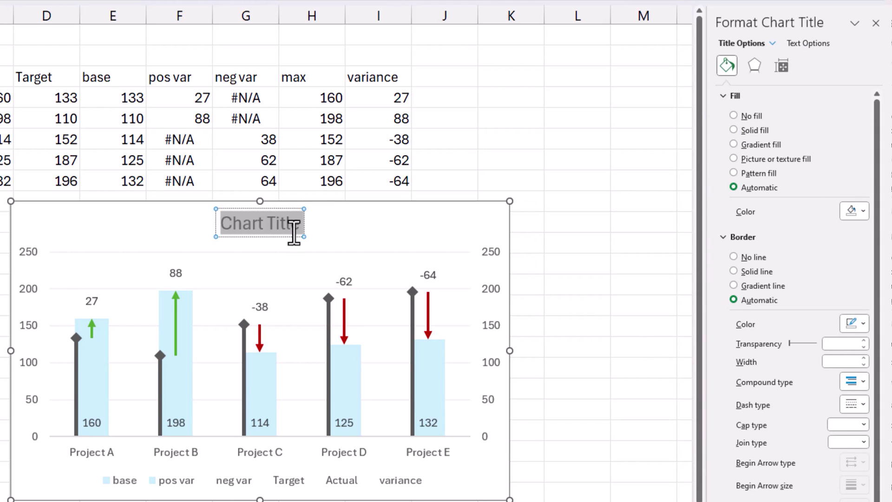
text(Actal)
key(BackSpace)
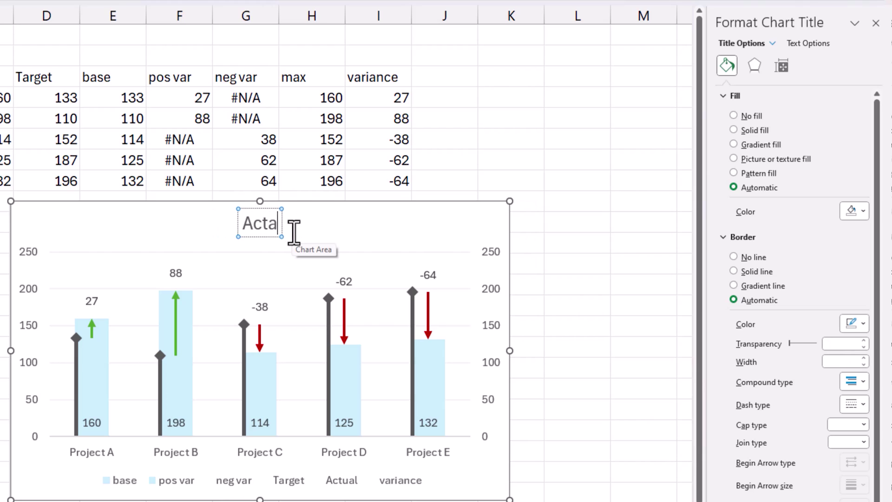
key(BackSpace)
text(ul)
key(BackSpace)
text(al vs T)
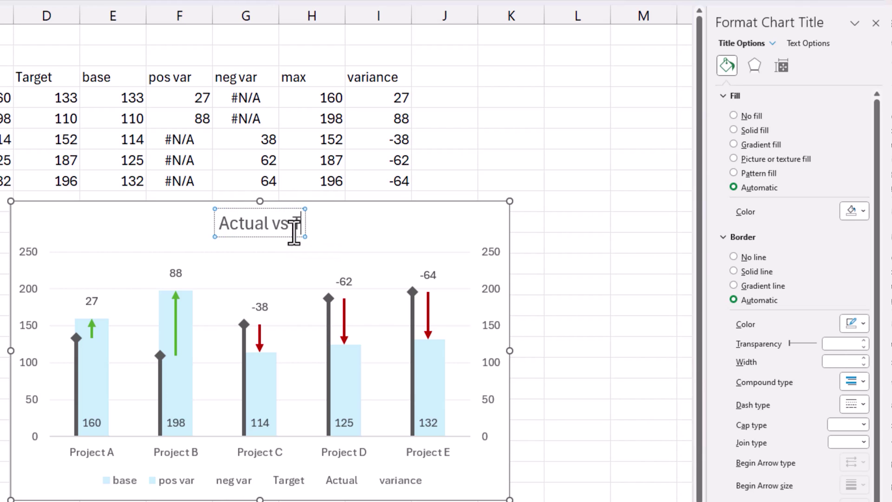
text(arget woith)
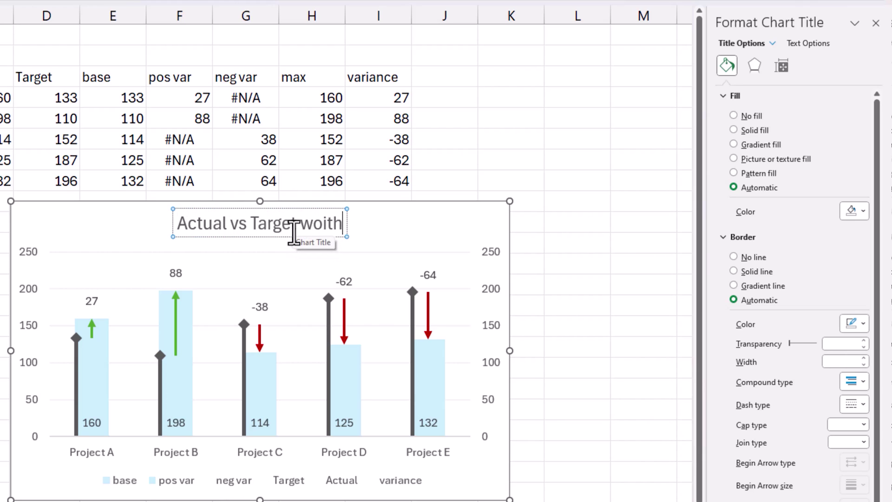
key(BackSpace)
key(BackSpace)
key(BackSpace)
key(BackSpace)
text(ith Variances)
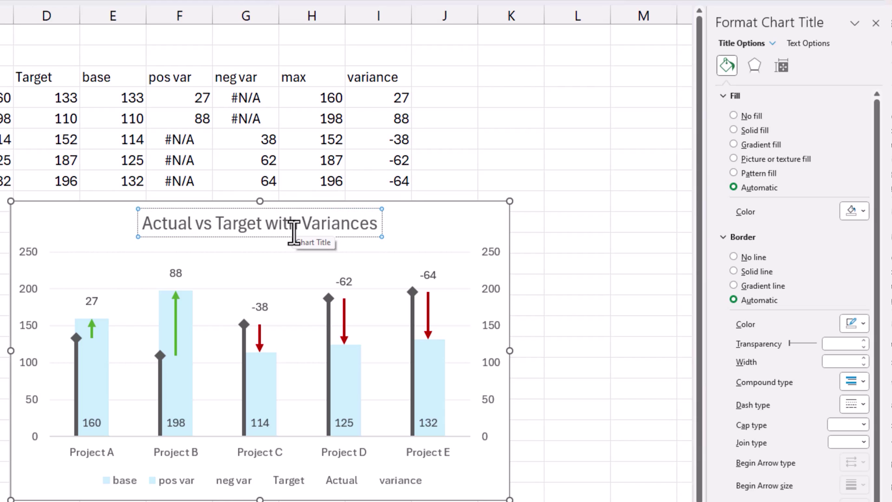
- Style the chart title with white text on a dark grey fill and move it to the chart's upper-left corner
key(ctrl+a)
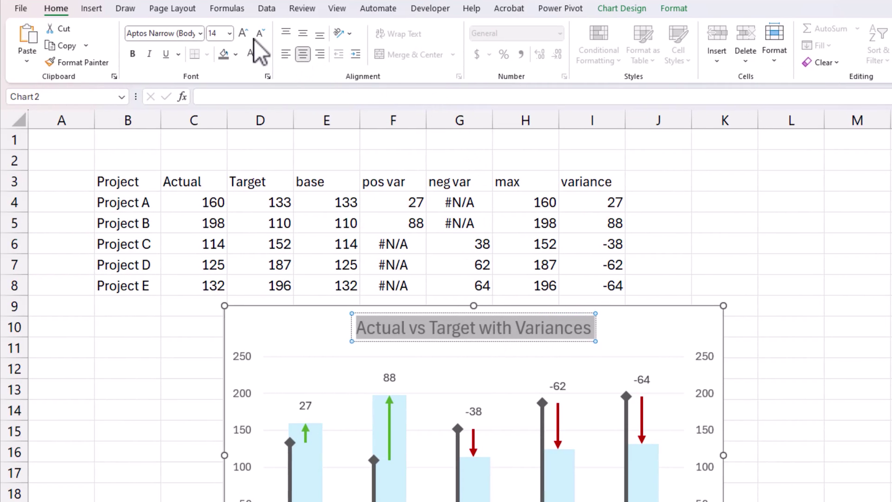
key(Escape)
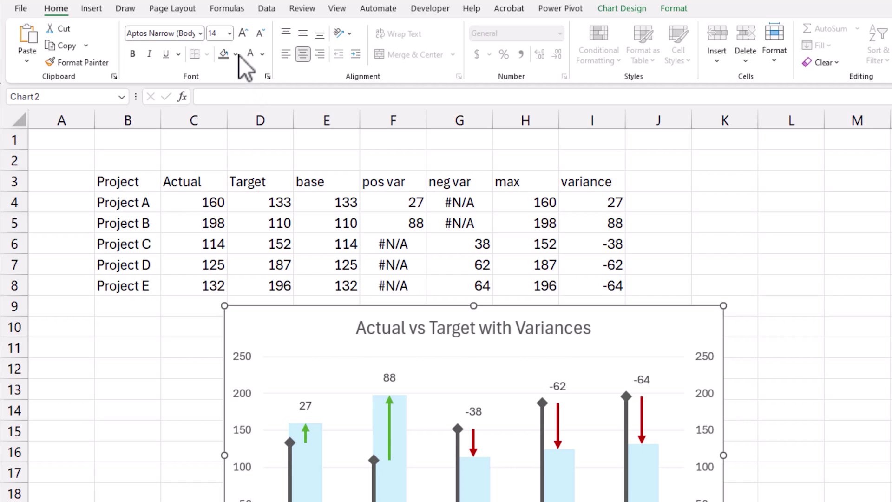
click(434, 325)
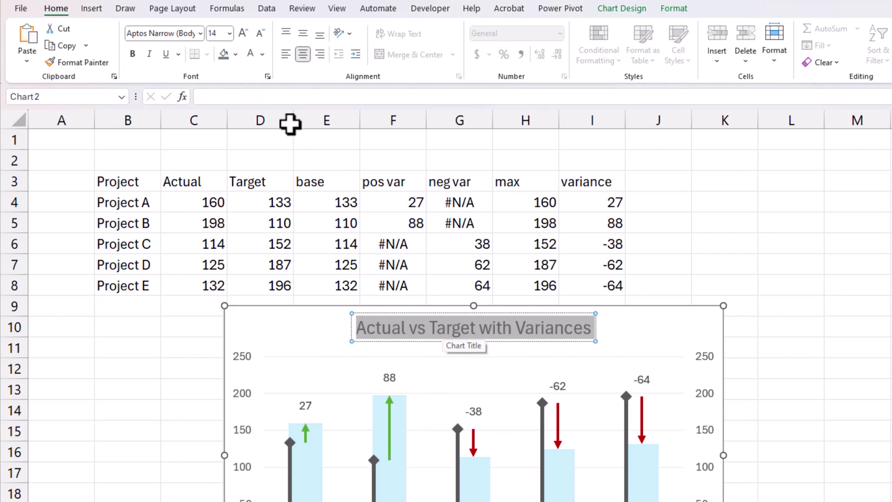
click(251, 53)
click(253, 52)
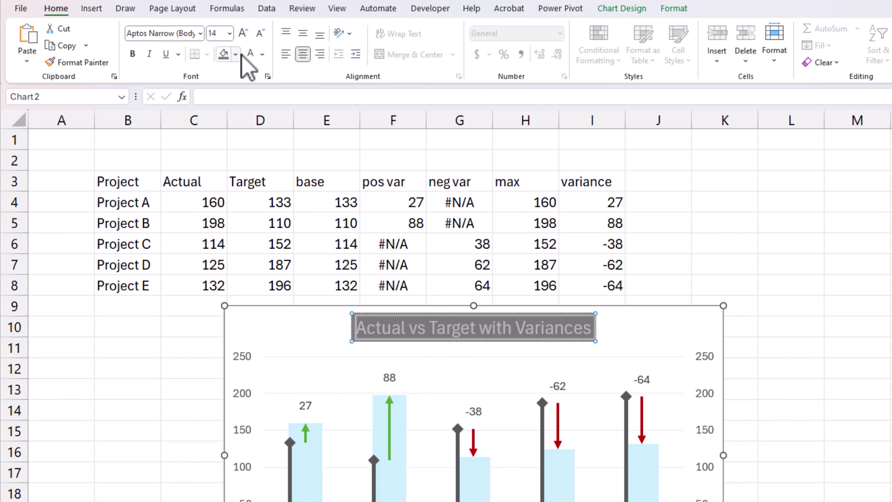
drag(364, 341, 238, 341)
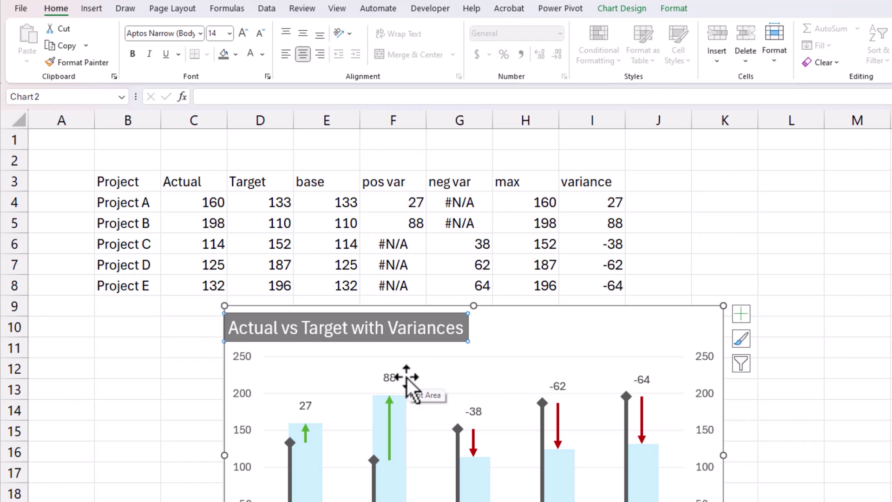
click(192, 349)
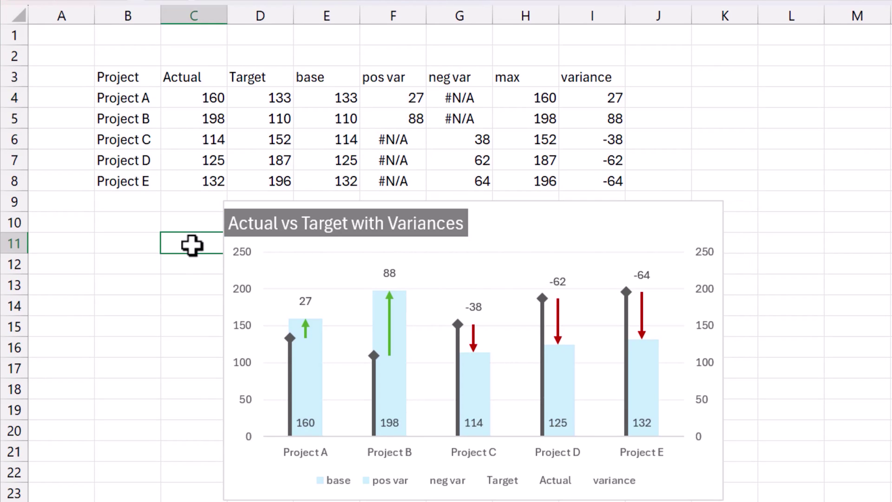
- Give the chart area a solid dark grey border with rounded corners
click(683, 207)
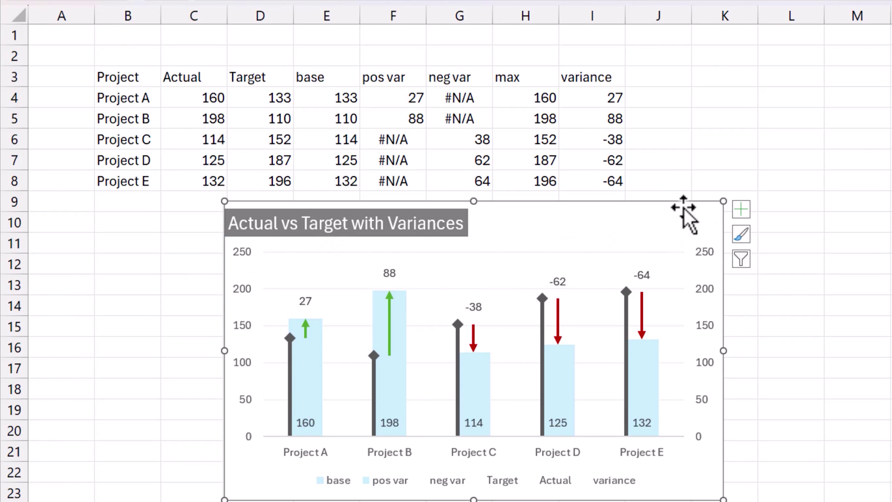
double_click(683, 207)
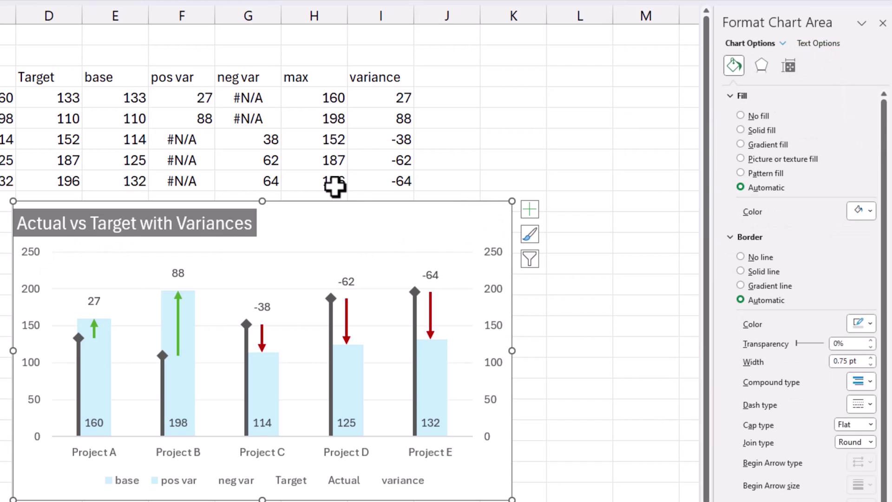
click(737, 95)
click(756, 149)
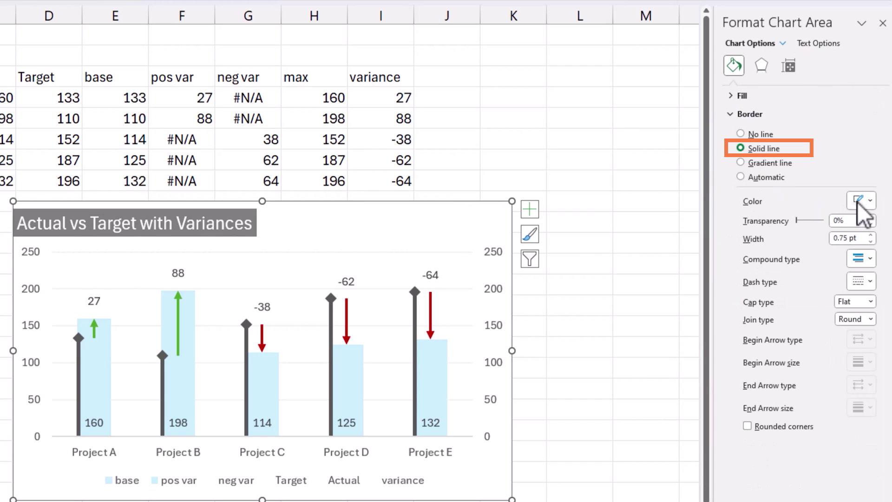
click(859, 201)
click(802, 254)
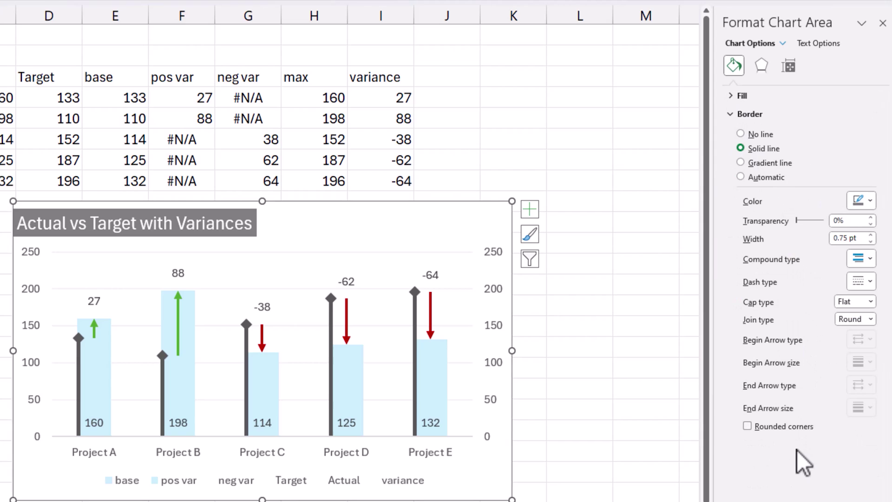
click(785, 426)
click(685, 408)
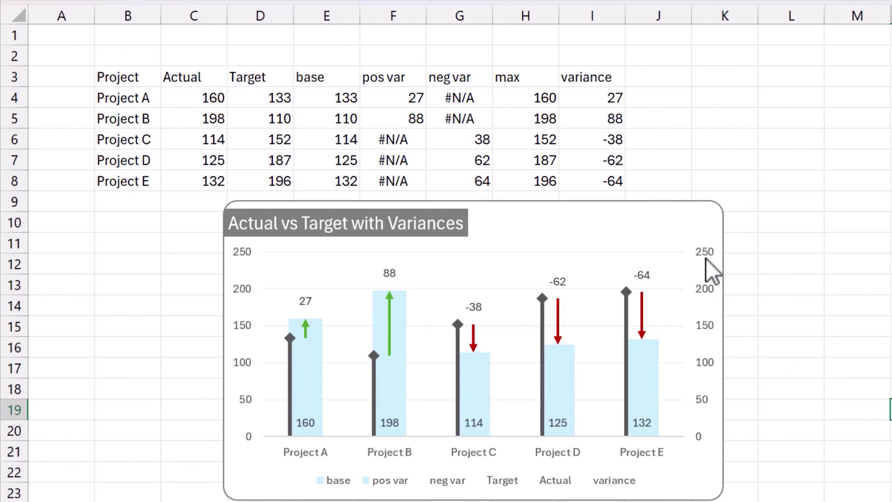
- Delete the chart's secondary vertical axis
click(706, 262)
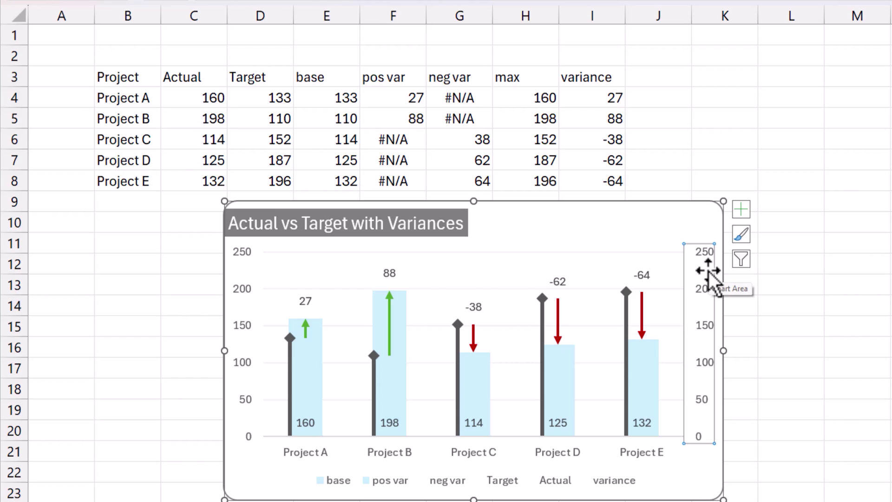
key(Delete)
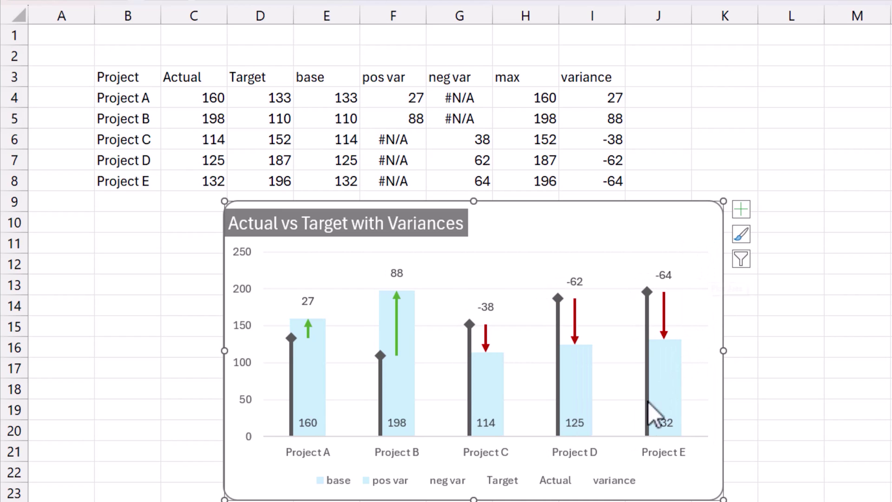
- Rename the base series to "ACTUAL" in the chart's data source
click(585, 483)
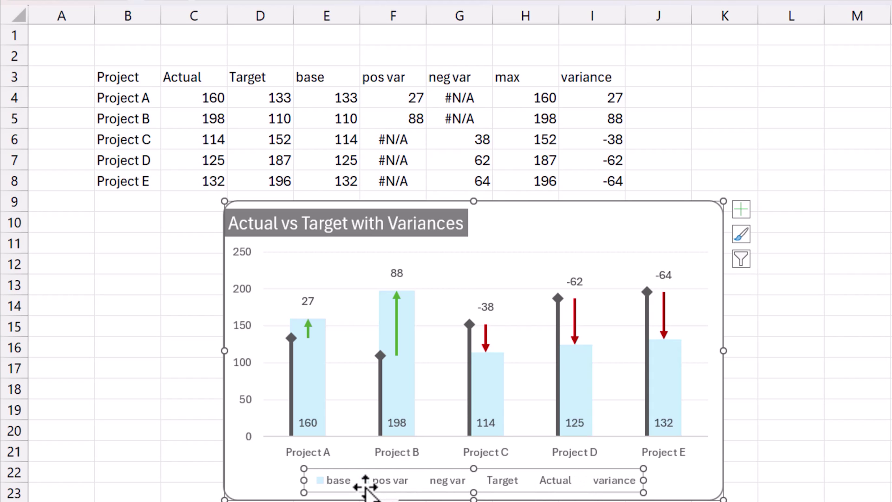
right_click(427, 342)
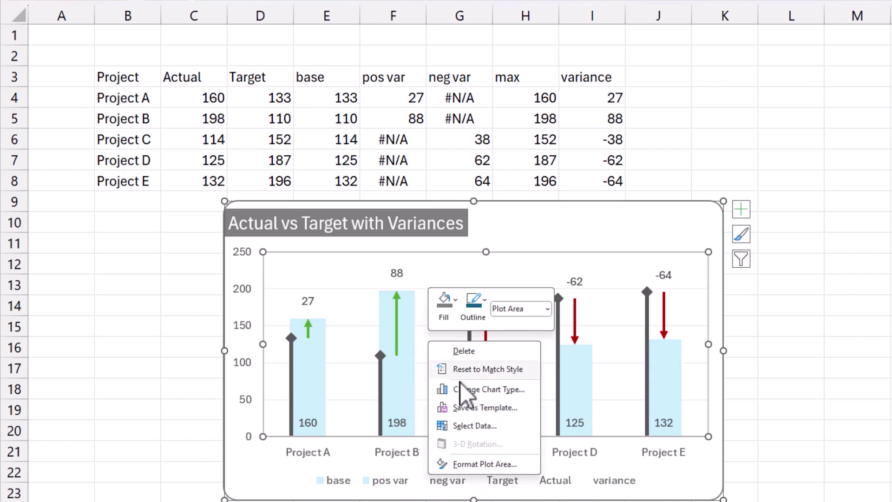
click(478, 425)
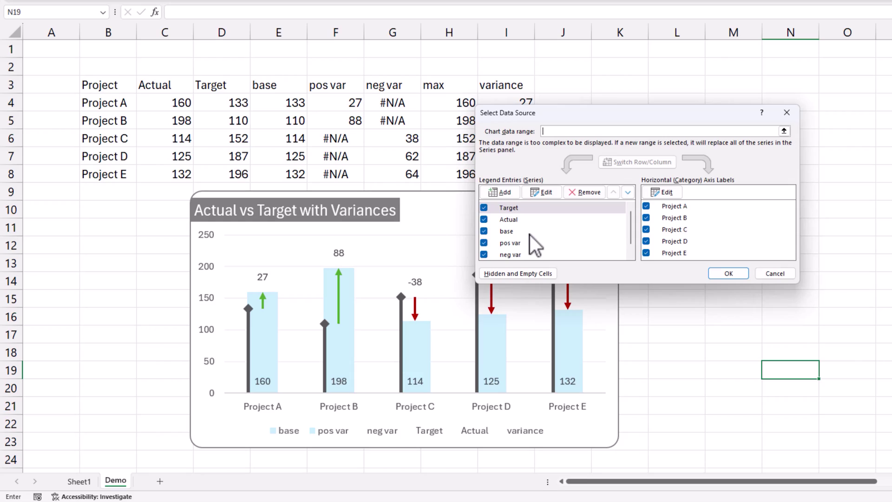
click(522, 232)
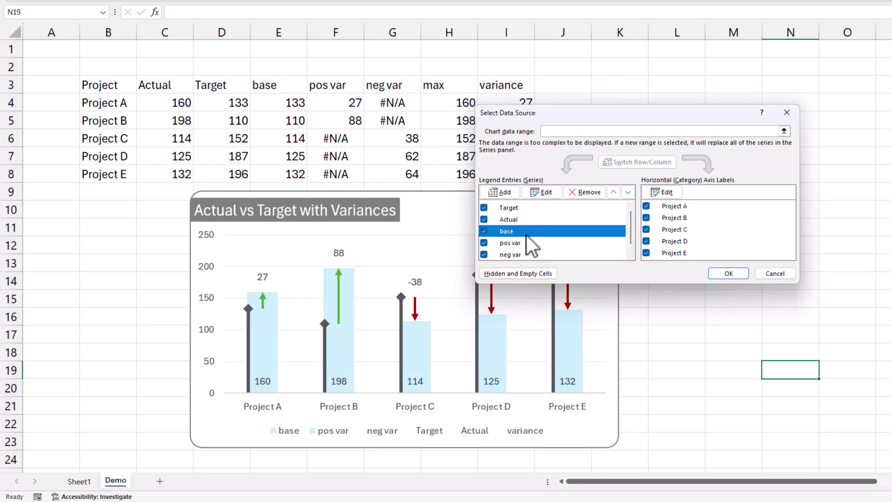
click(543, 192)
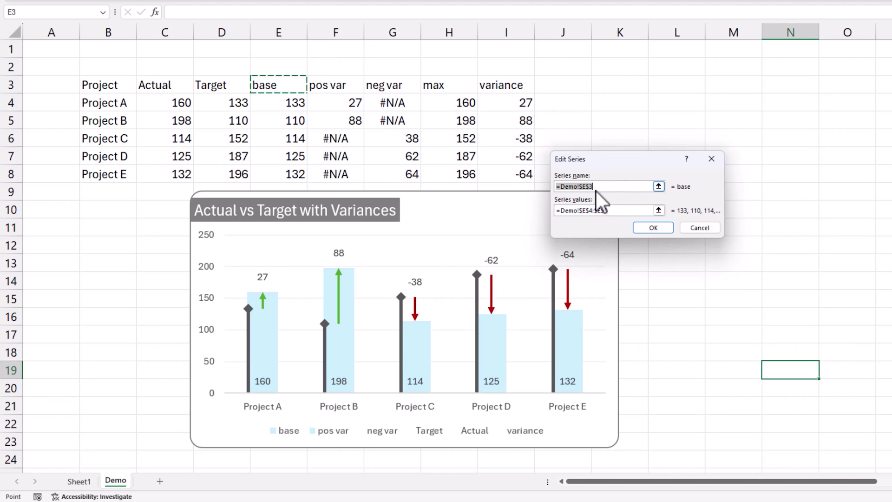
text(Ac)
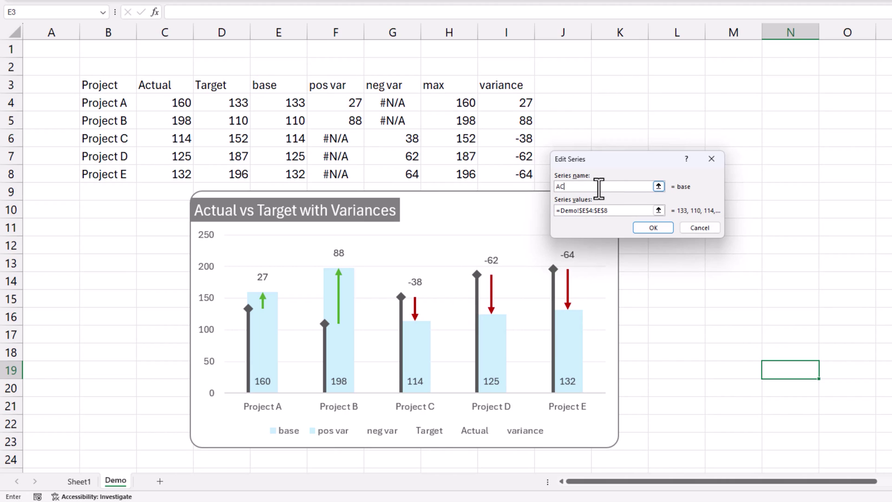
click(647, 227)
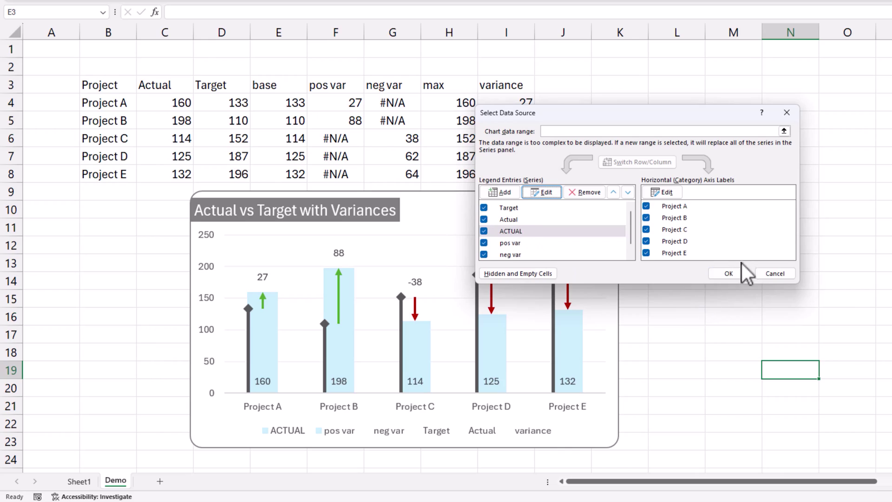
click(738, 277)
- Remove the pos var, neg var and Target entries from the chart legend
click(339, 433)
click(339, 433)
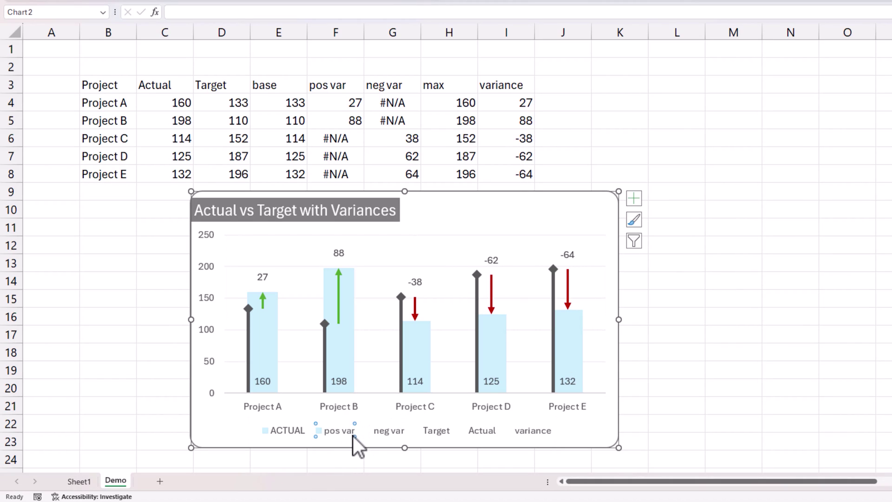
key(Delete)
click(371, 435)
click(370, 434)
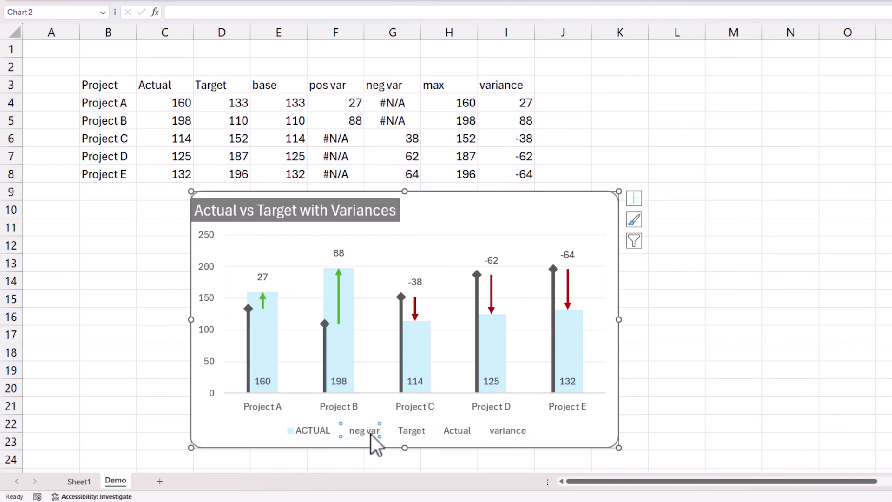
key(Delete)
click(393, 435)
click(393, 435)
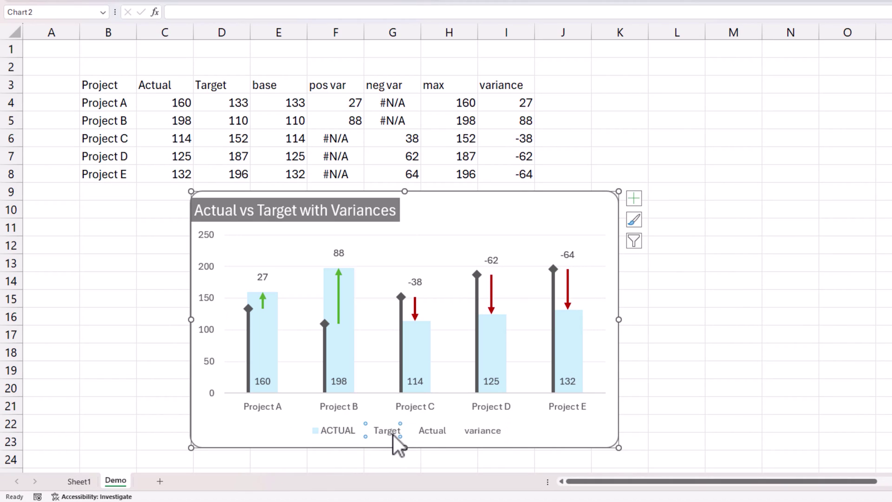
key(Delete)
- Remove the second Actual entry and the variance entry from the legend, and move the legend to the chart's upper-right corner
click(414, 433)
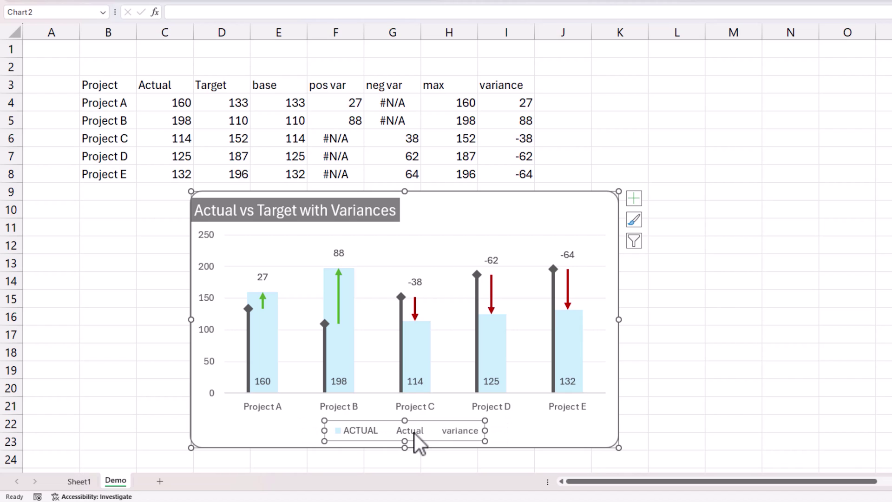
click(414, 433)
key(Delete)
click(411, 437)
click(411, 439)
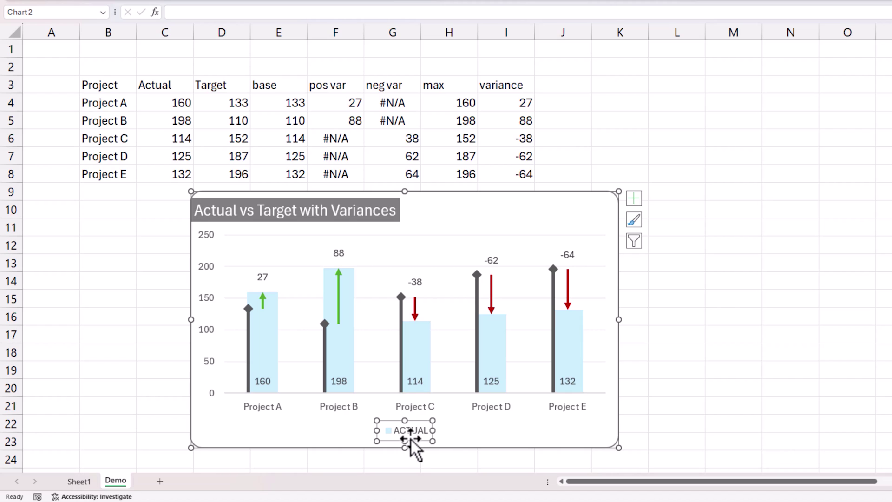
key(Delete)
drag(558, 241, 583, 212)
- Reduce the line width of the dark grey Target error bars to 2.25 pt
click(249, 307)
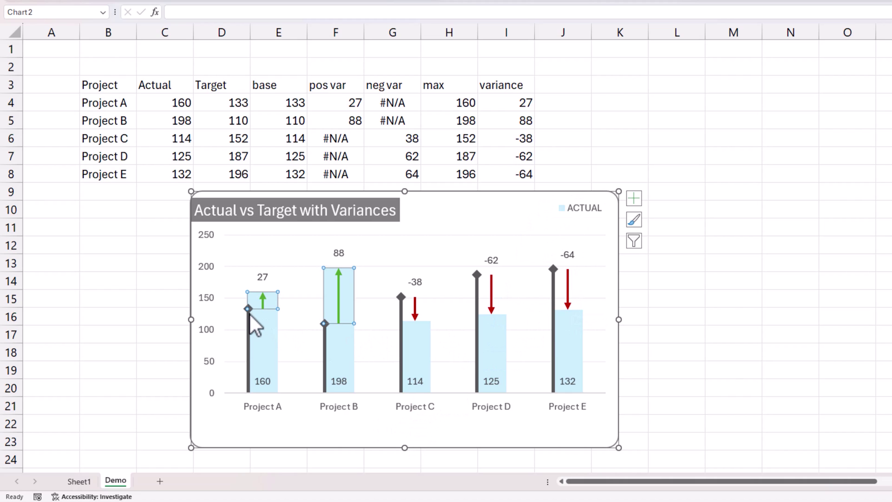
click(249, 320)
double_click(250, 324)
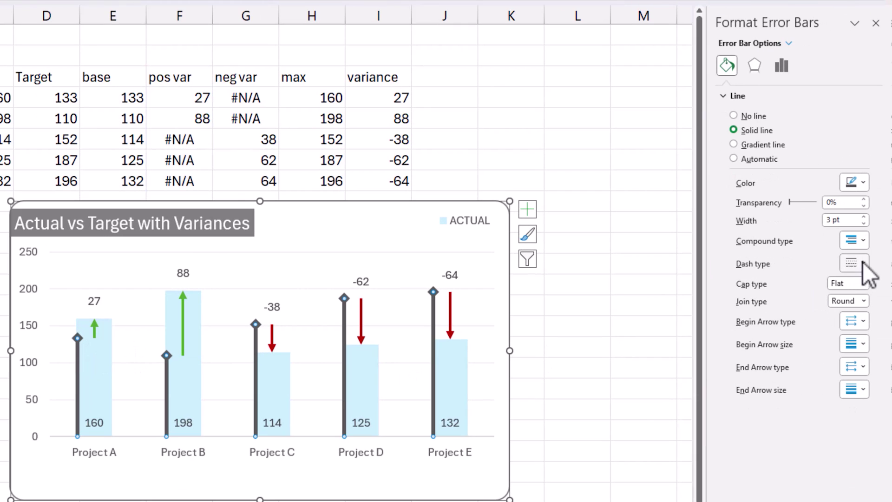
click(868, 210)
click(868, 210)
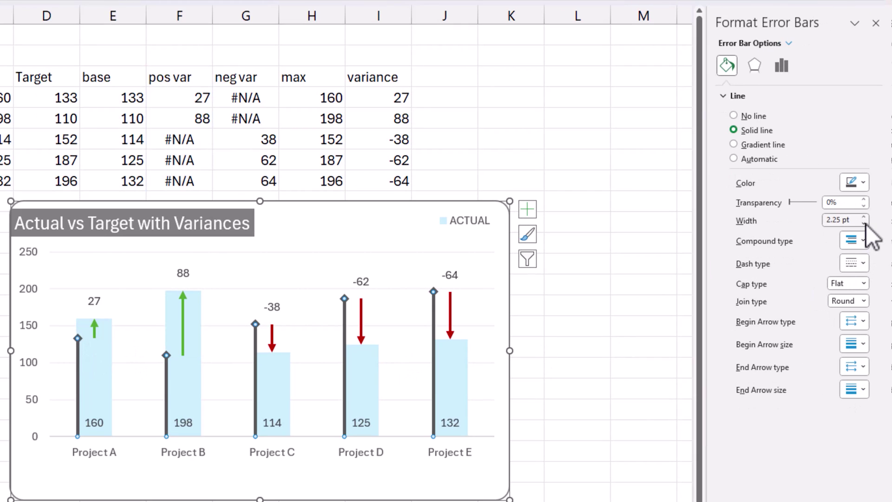
click(682, 327)
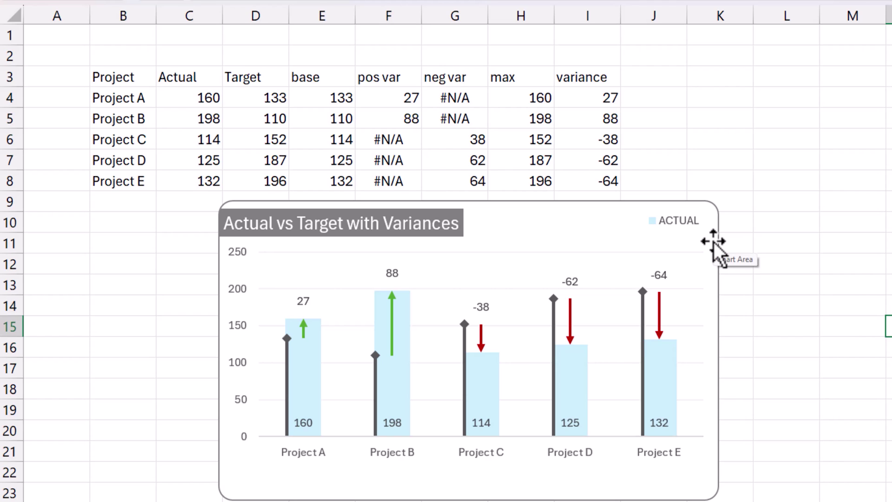
- Extend the plot area downward to fill the empty space at the bottom of the chart
click(580, 284)
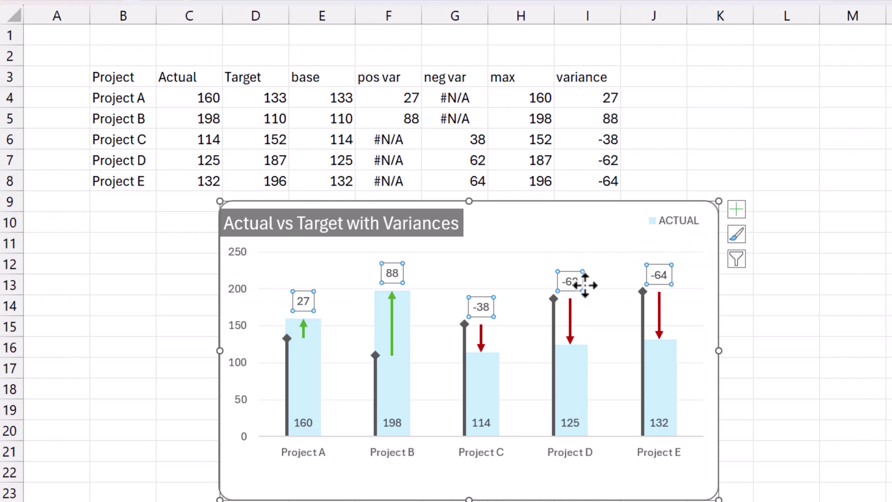
click(538, 418)
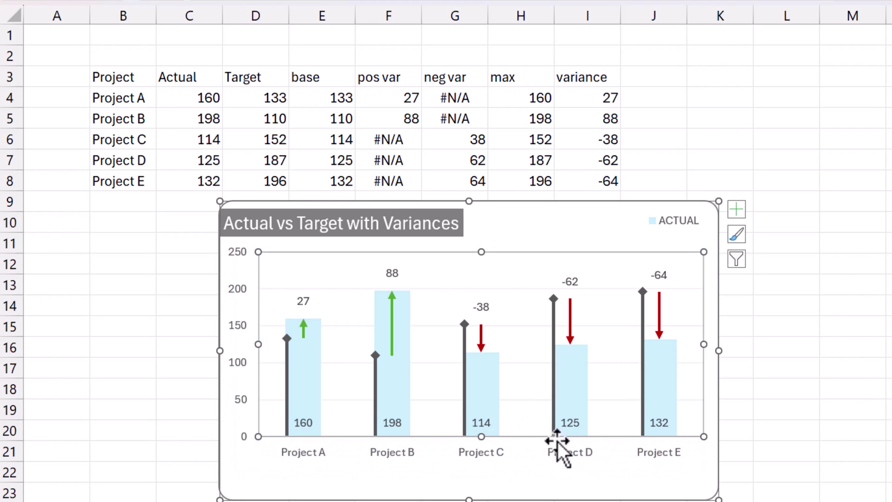
drag(557, 441, 557, 462)
click(850, 339)
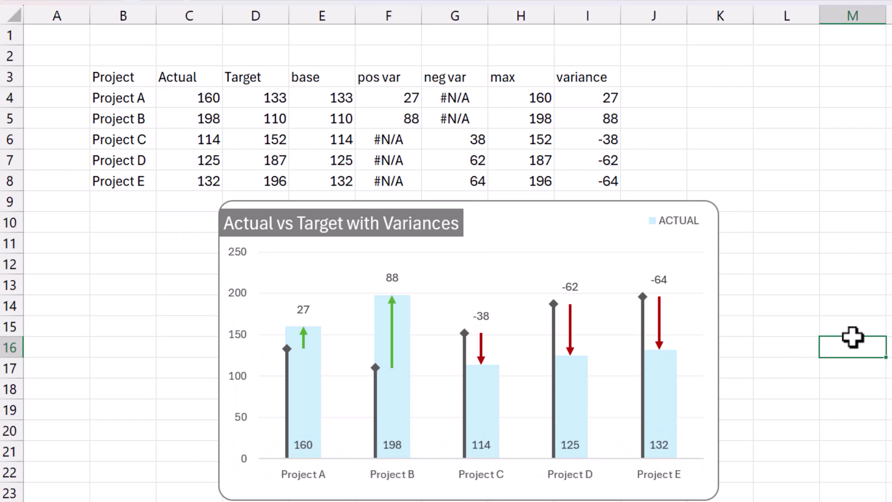